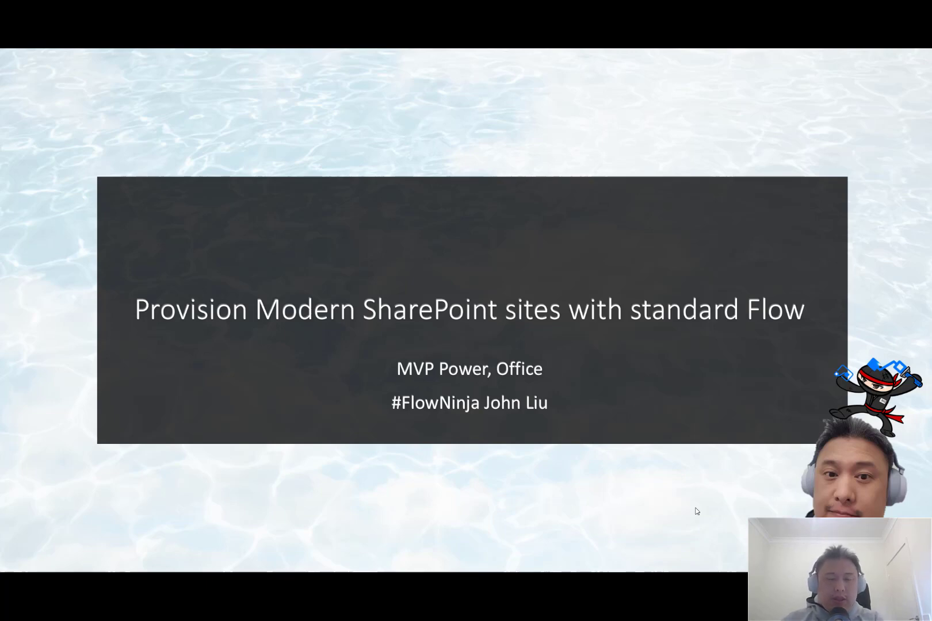
Step: Leave the slideshow for the YouTube channel tab, then switch to the Twitter profile tab
key("alt+Tab")
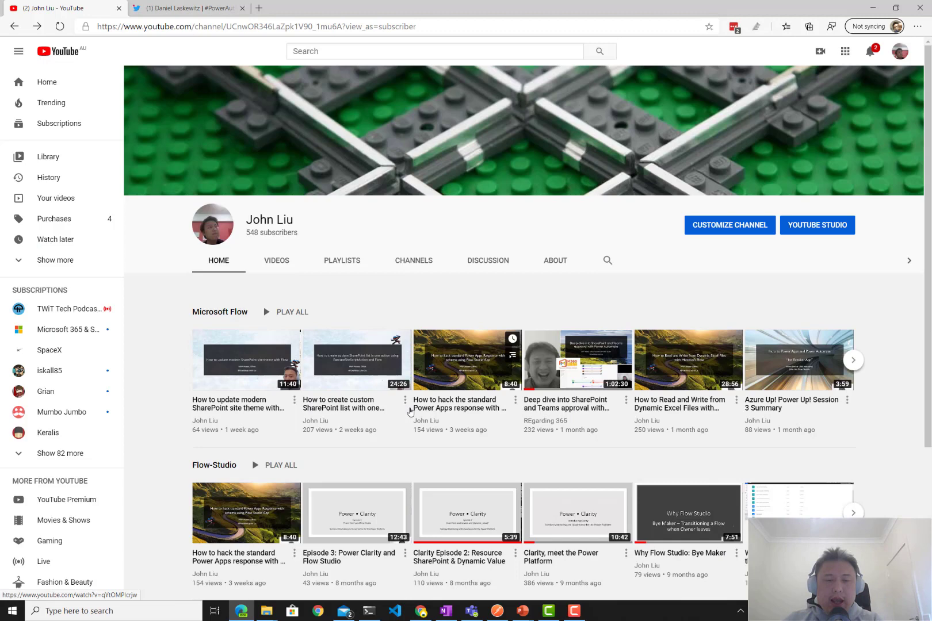
mouse_move(247, 359)
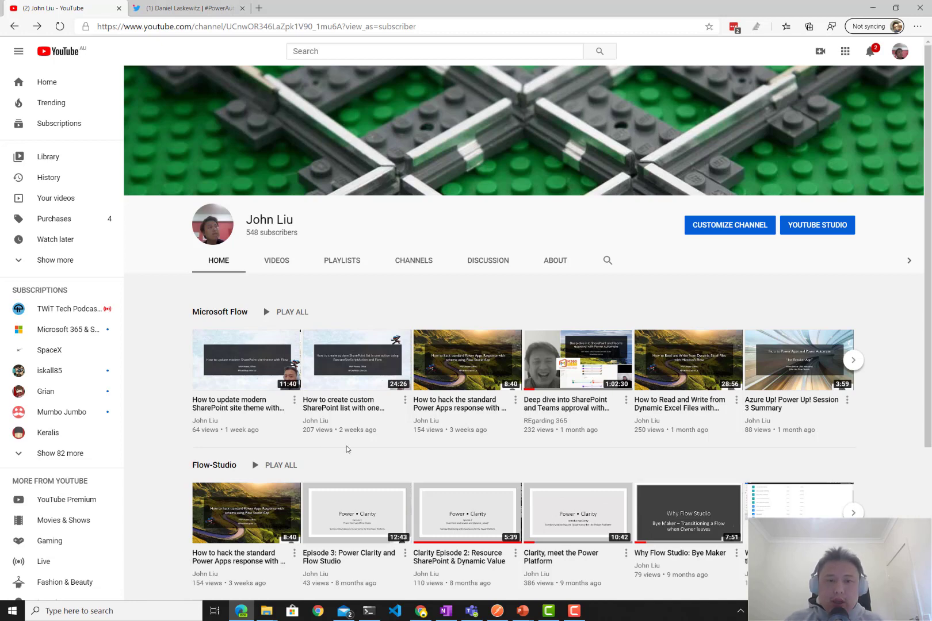
mouse_move(348, 403)
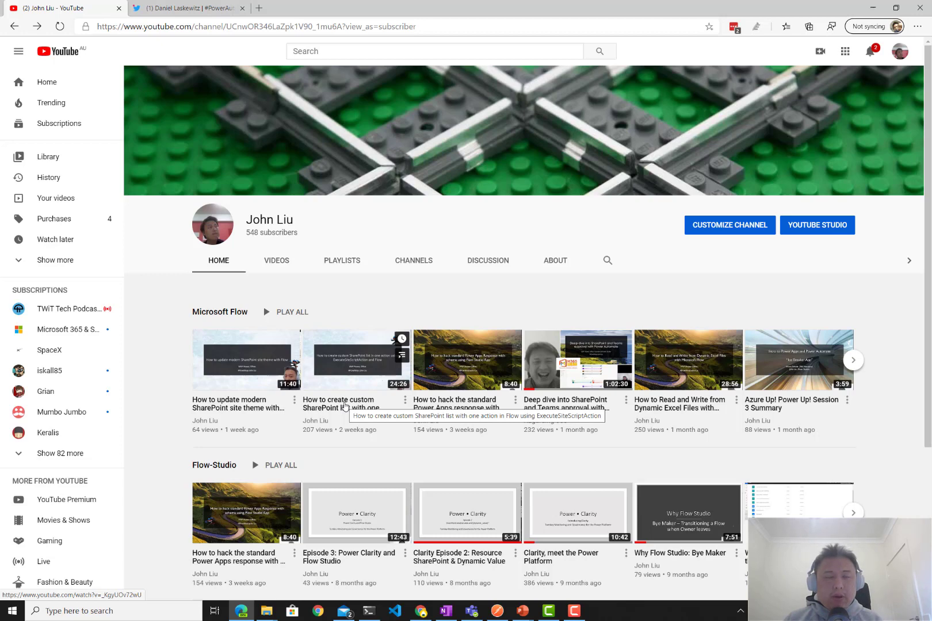
left_click(179, 6)
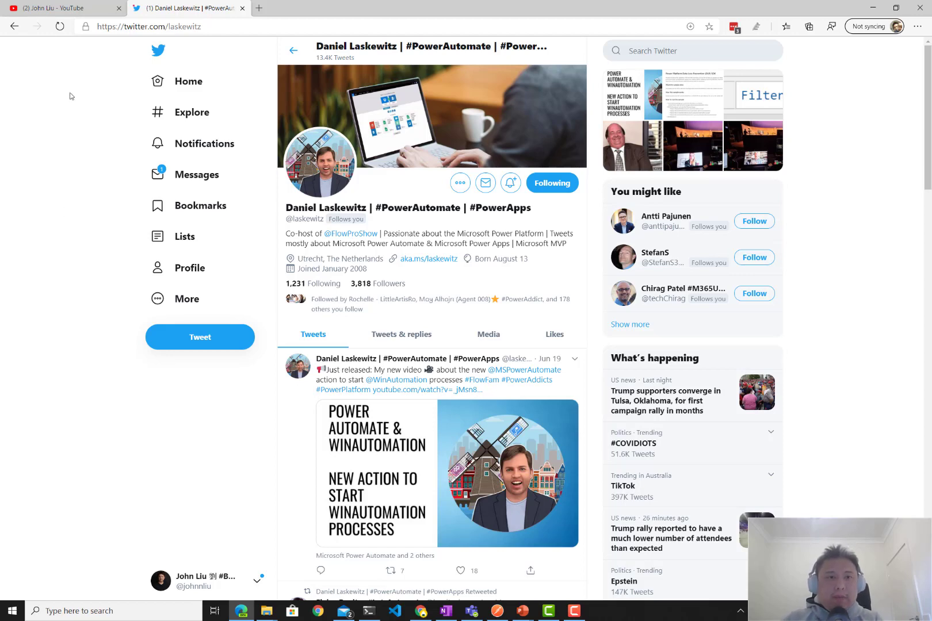
Step: Return from the Twitter profile to the YouTube channel tab
left_click(56, 11)
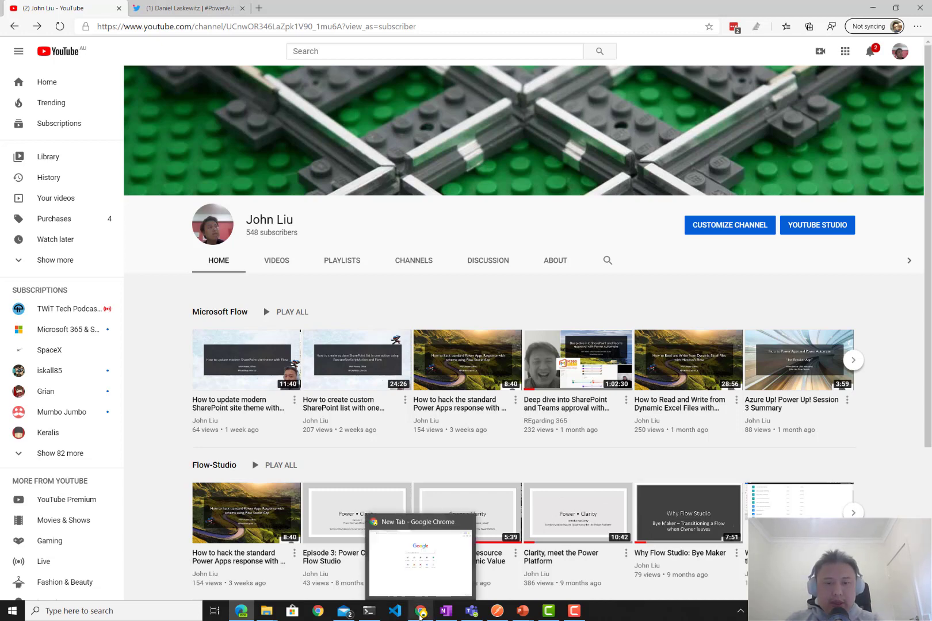
Step: Bring the Power Automate flows list forward and show its new-flow options
left_click(420, 613)
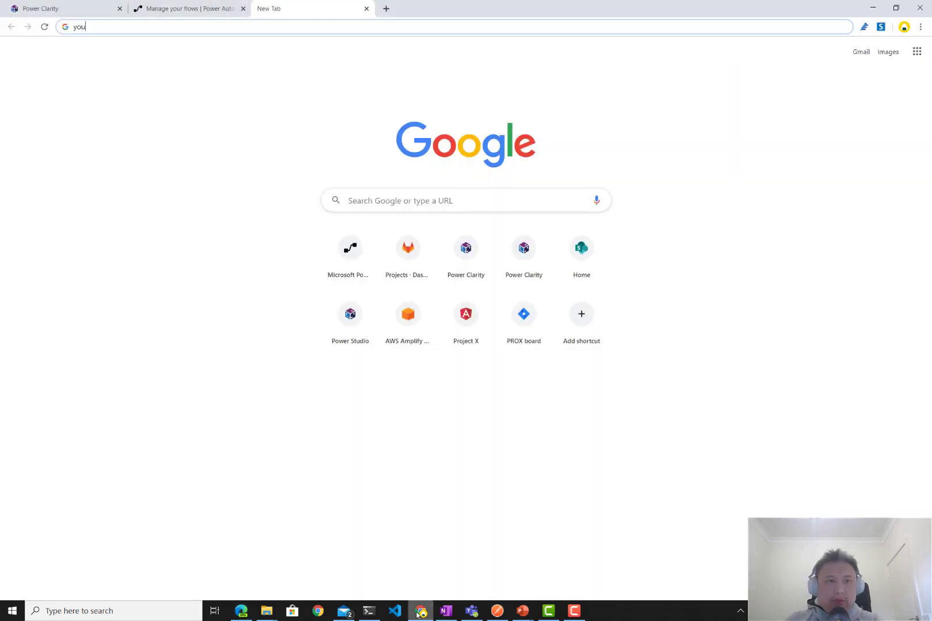
left_click(187, 8)
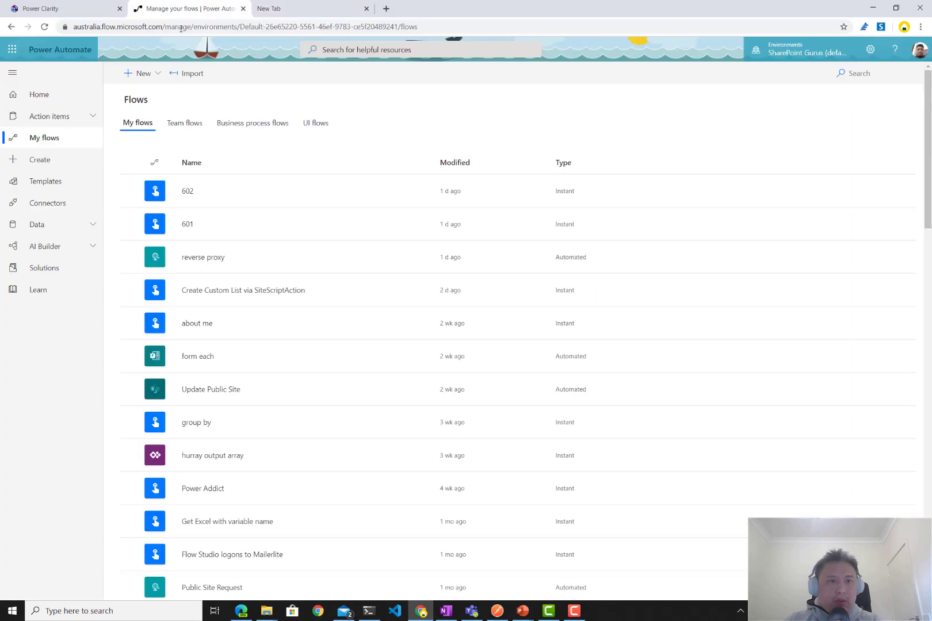
left_click(145, 74)
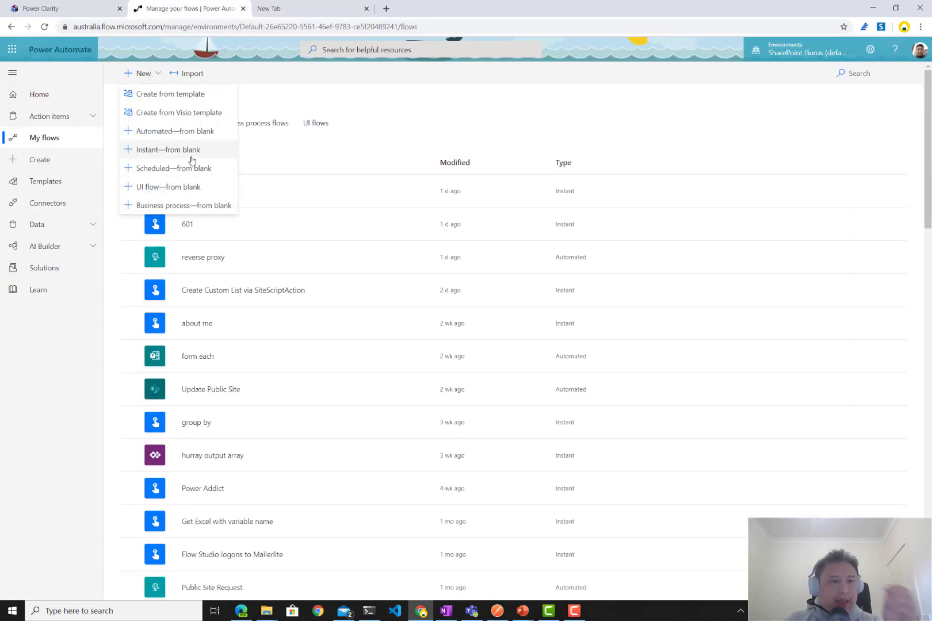
Step: Search Google for 'sitemanager create site' from the empty new tab
left_click(304, 7)
type("you")
key("ctrl+a")
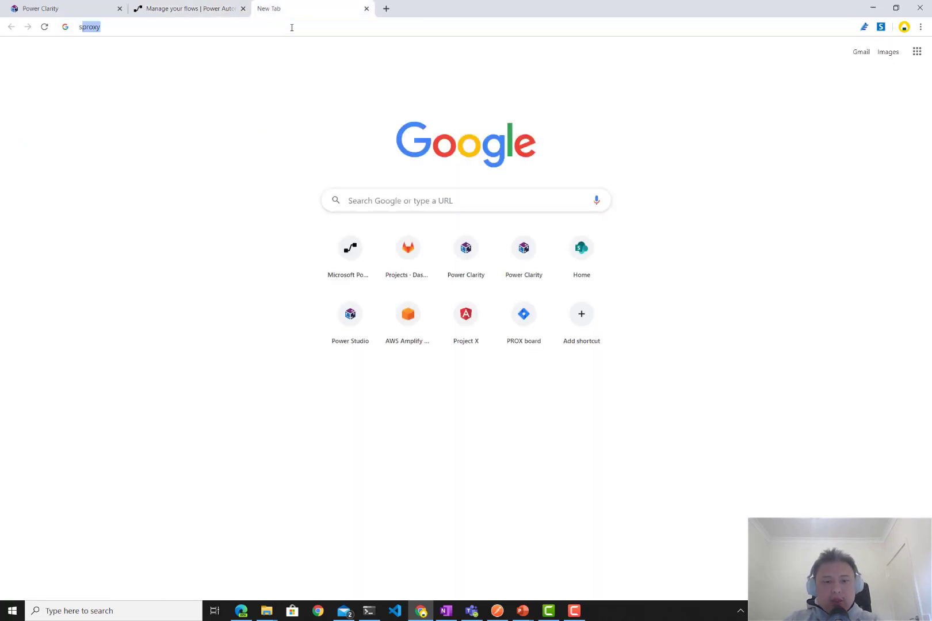
type("sitemna")
key("BackSpace")
key("BackSpace")
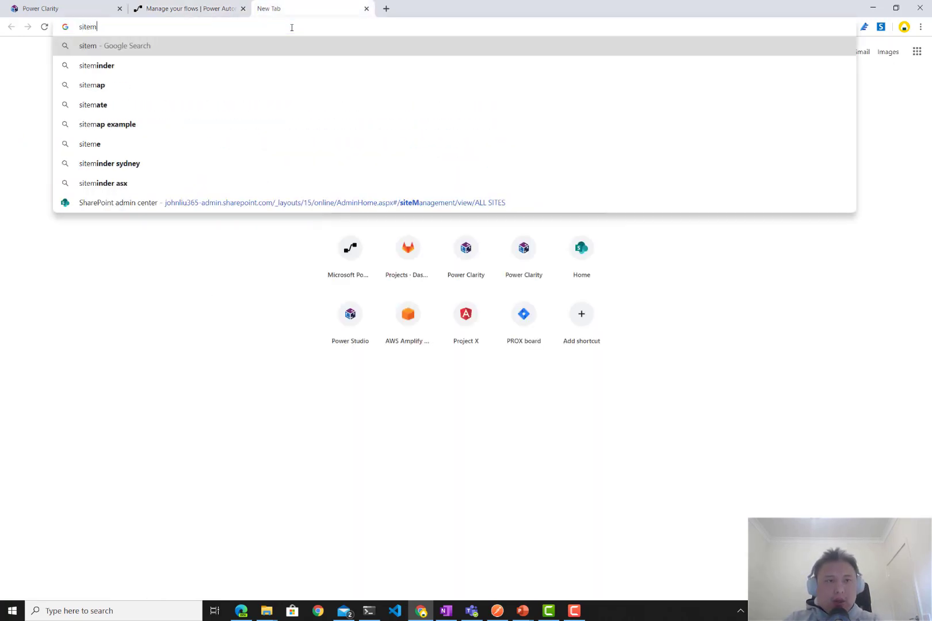
type("anager")
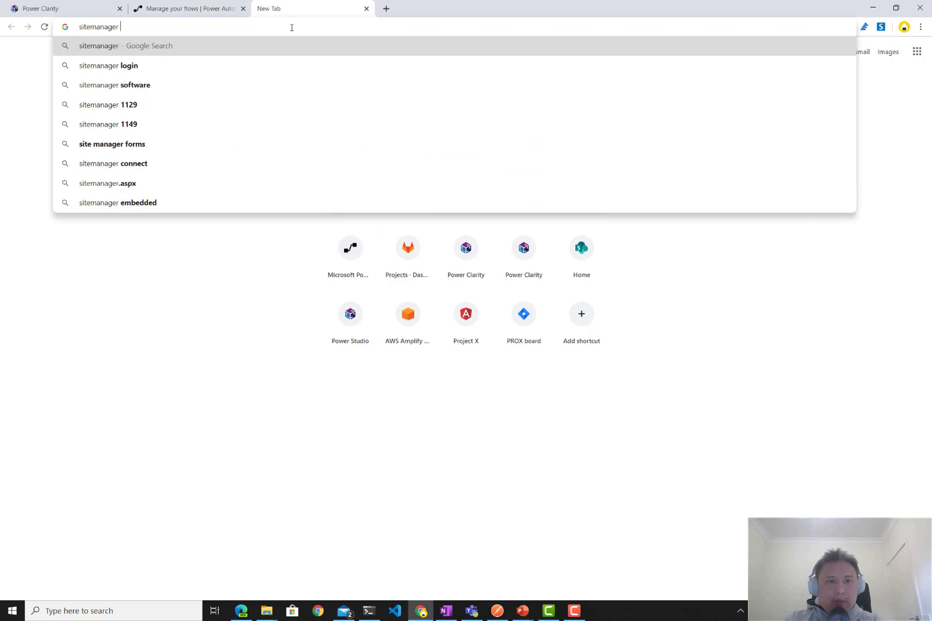
type(" create site")
key("Return")
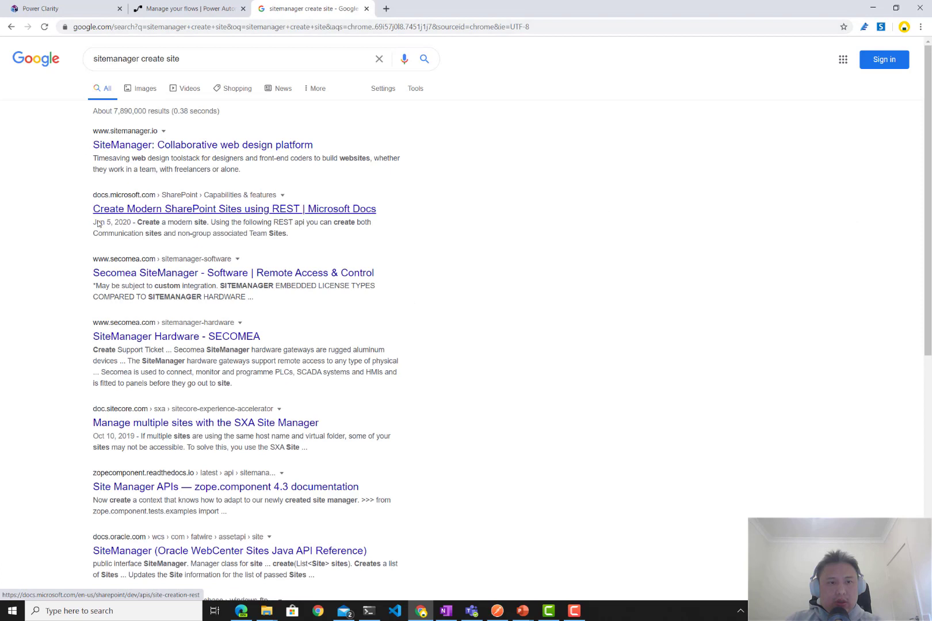
Step: Open the Microsoft Docs modern-sites REST article and review its create-site endpoint, POST method and JSON body
left_click(170, 211)
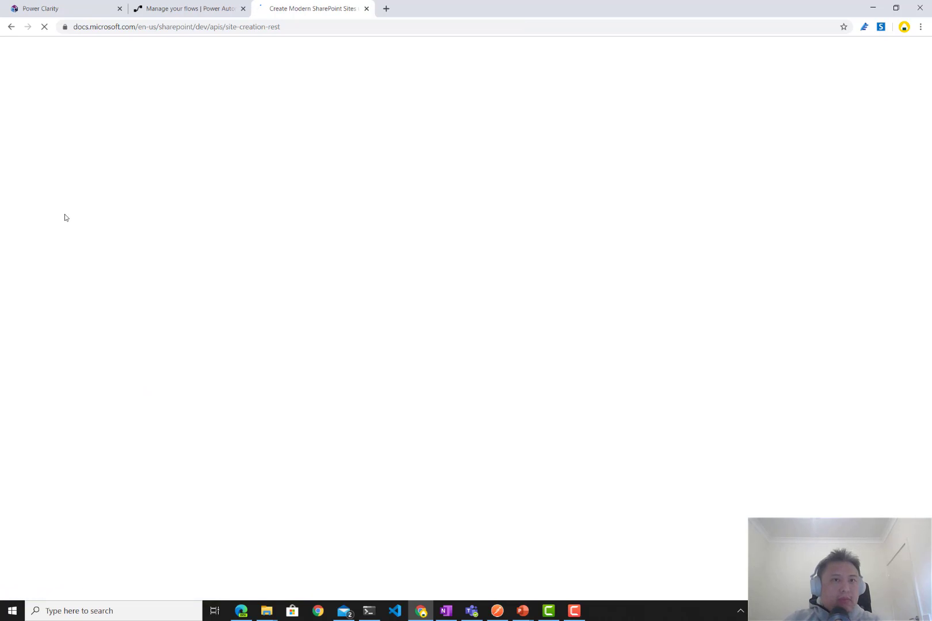
scroll(547, 250, "down", 1)
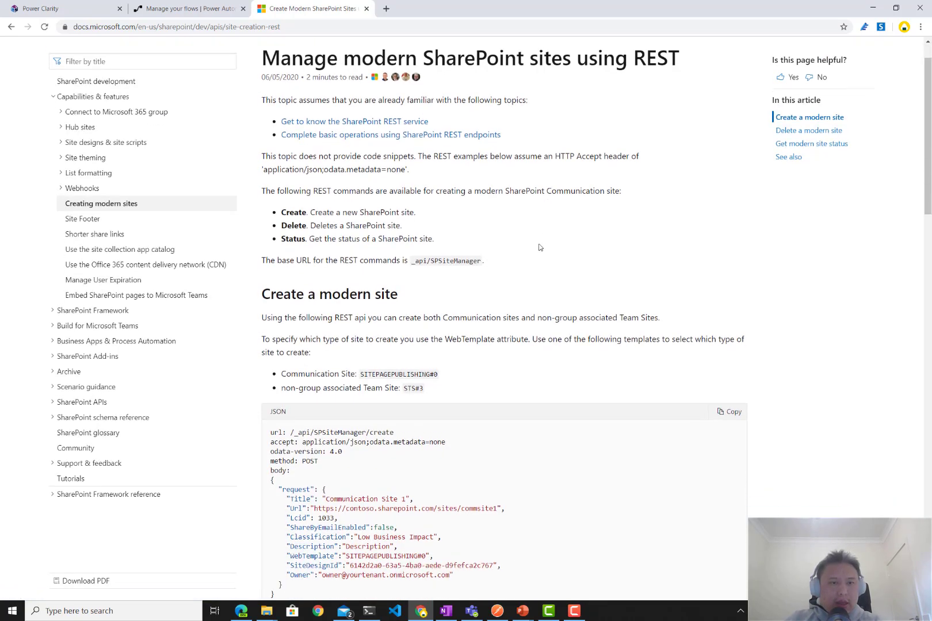
scroll(526, 247, "down", 2)
scroll(526, 259, "down", 2)
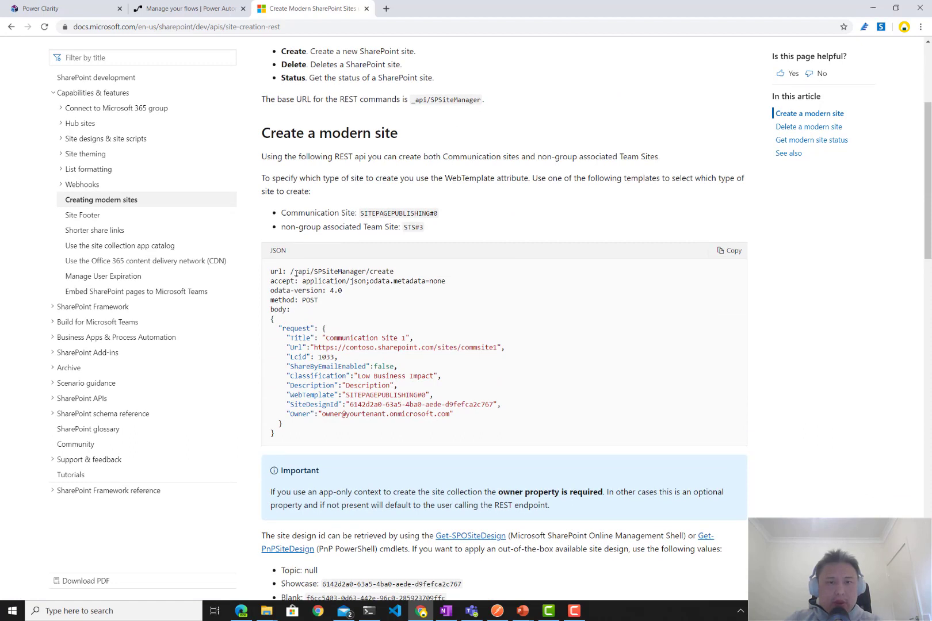
left_click_drag(290, 272, 421, 277)
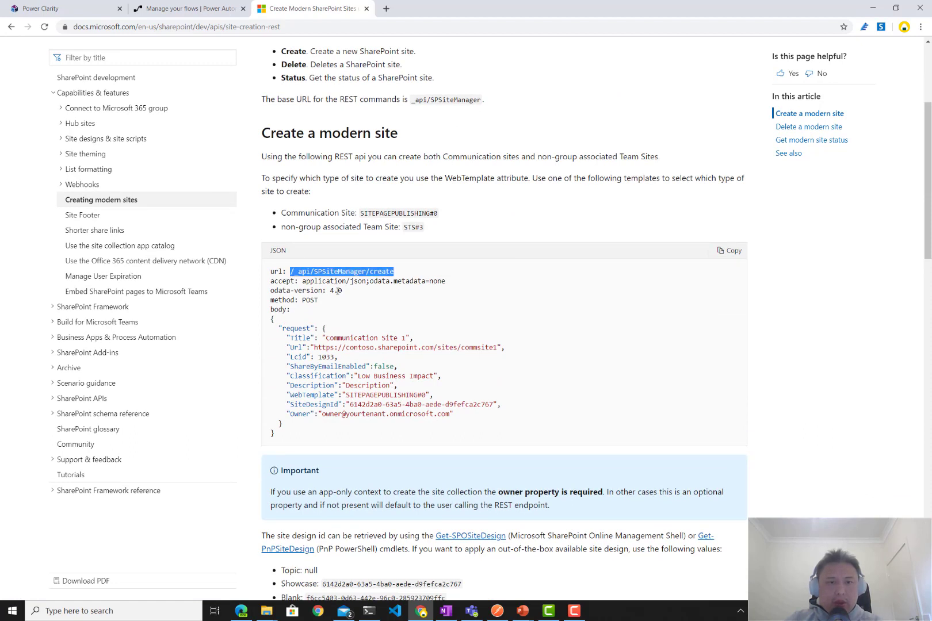
left_click_drag(300, 299, 319, 300)
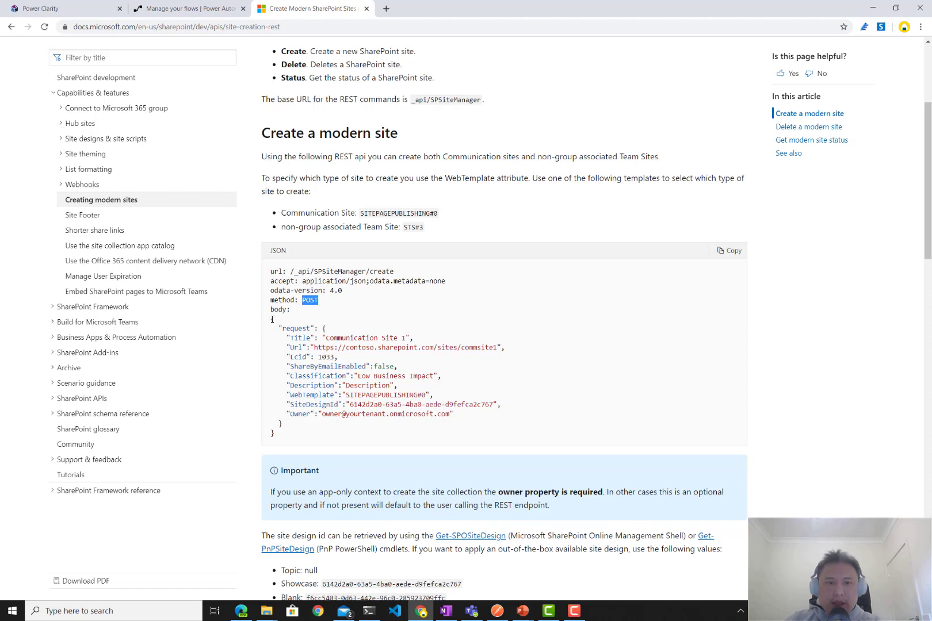
left_click_drag(272, 319, 327, 434)
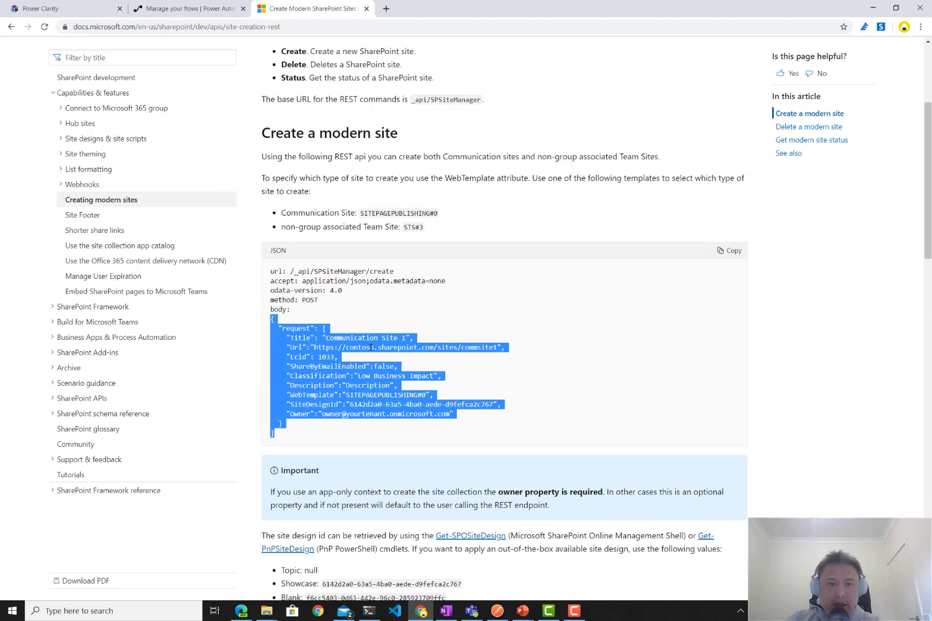
left_click(313, 347)
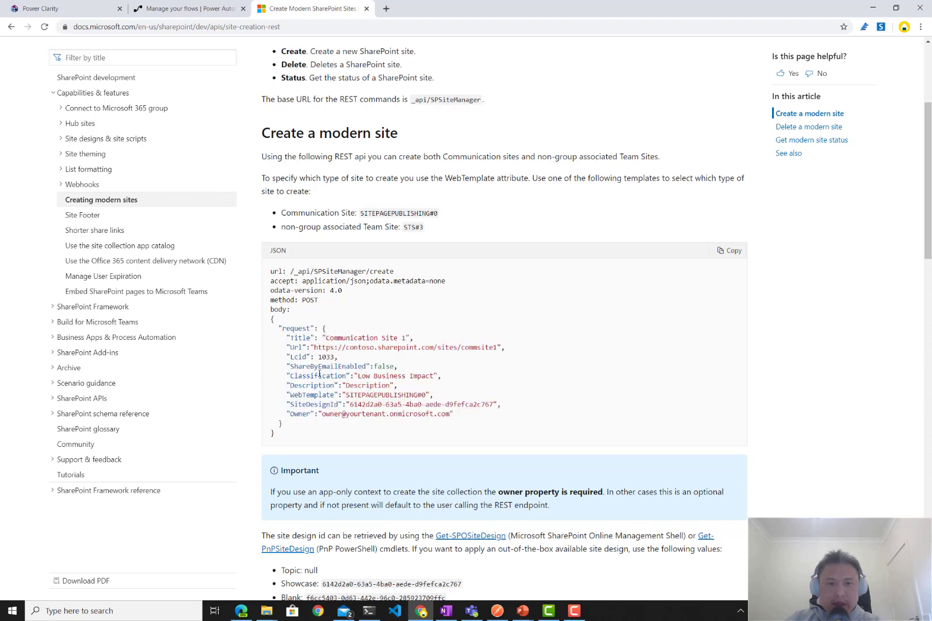
Step: Review the SITEPAGEPUBLISHING#0 template and site design GUIDs, then return to the Power Automate flows list
left_click_drag(306, 396, 442, 396)
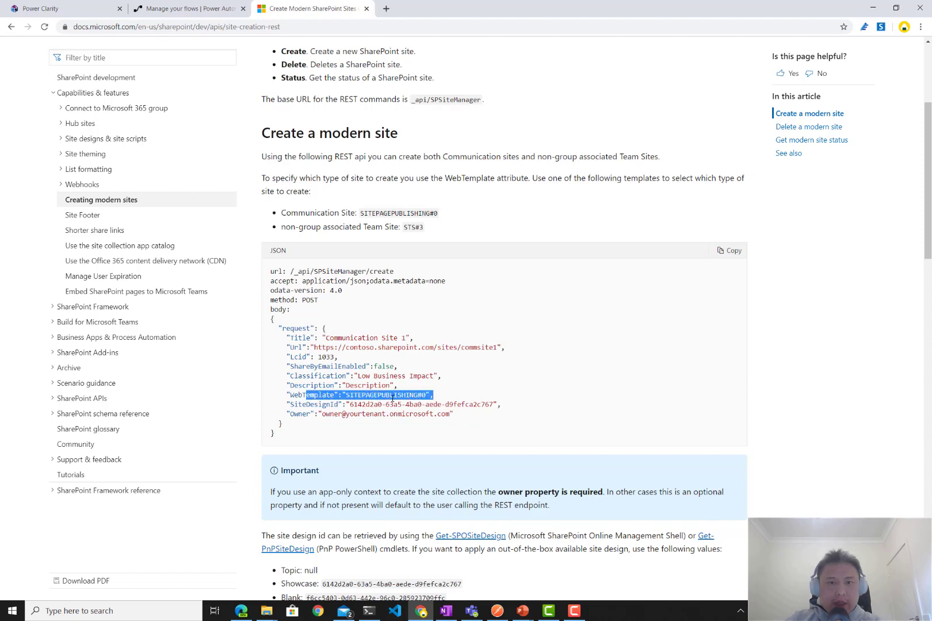
left_click_drag(285, 214, 433, 230)
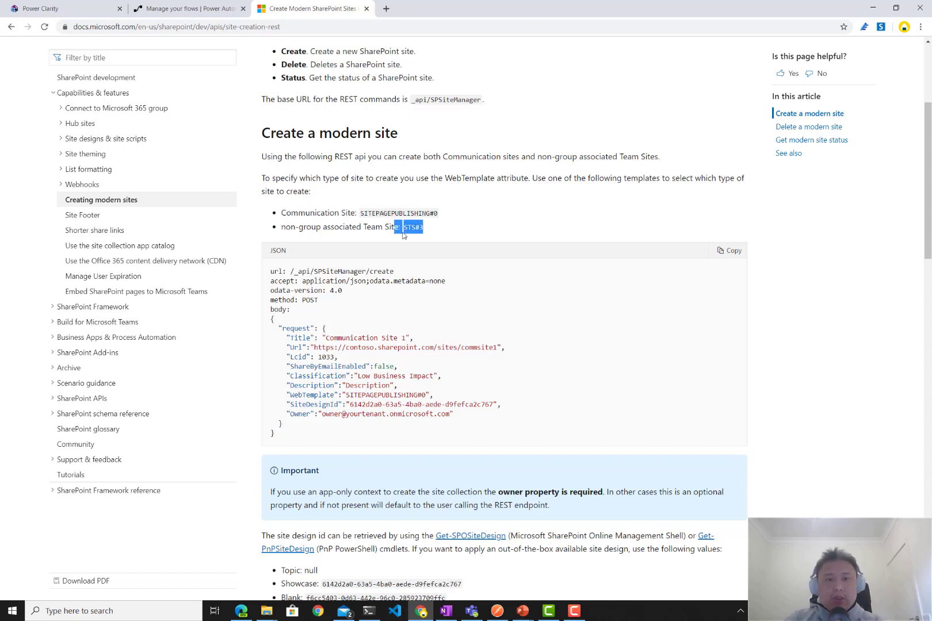
left_click(474, 401)
scroll(324, 322, "down", 2)
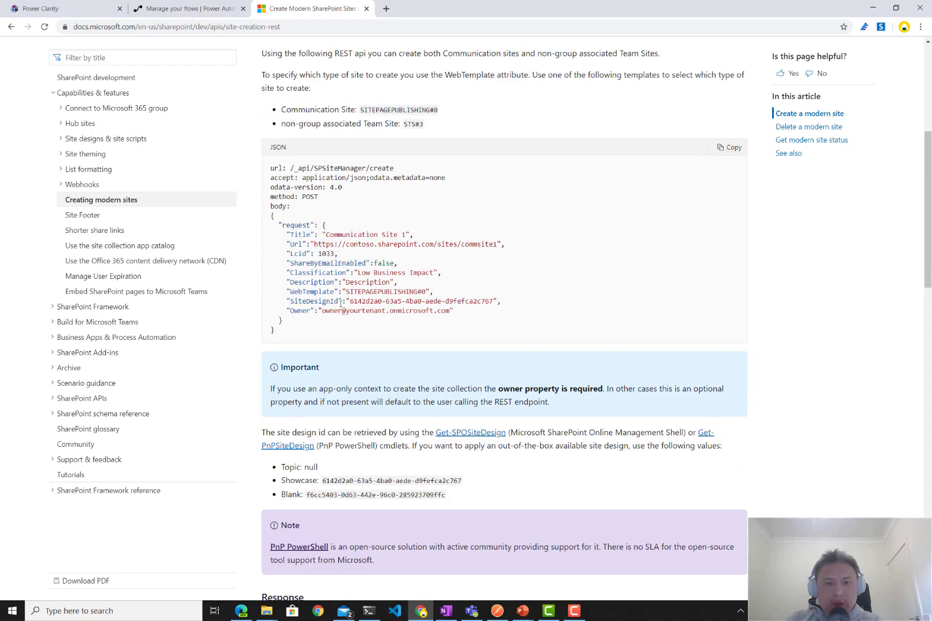
left_click_drag(349, 302, 490, 303)
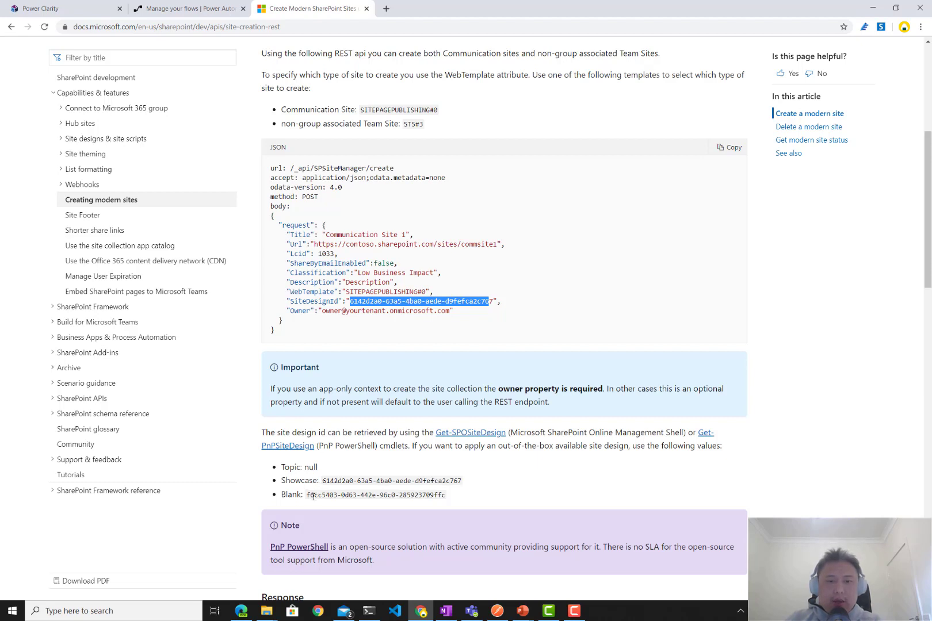
left_click_drag(313, 494, 387, 480)
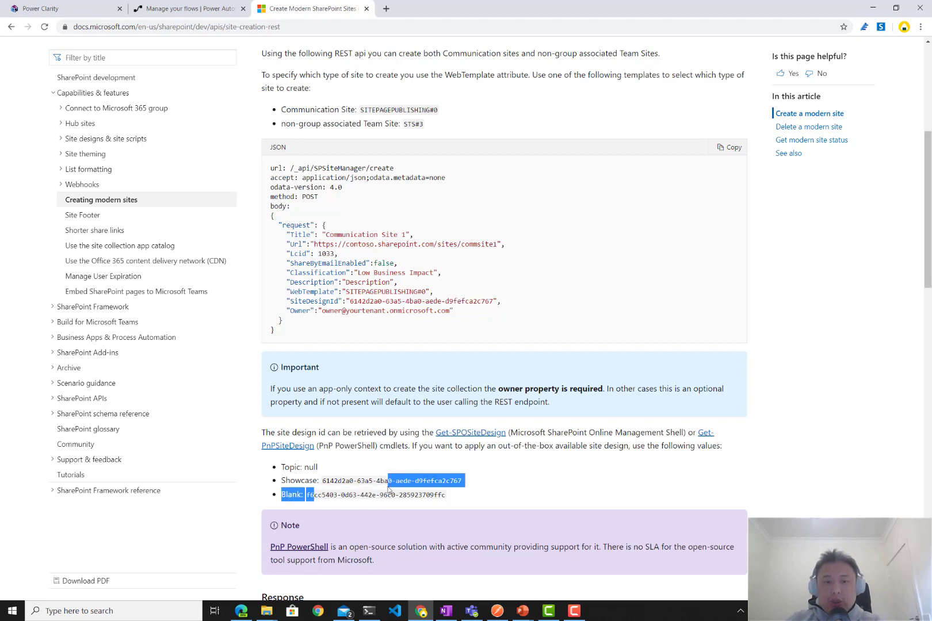
left_click(329, 476)
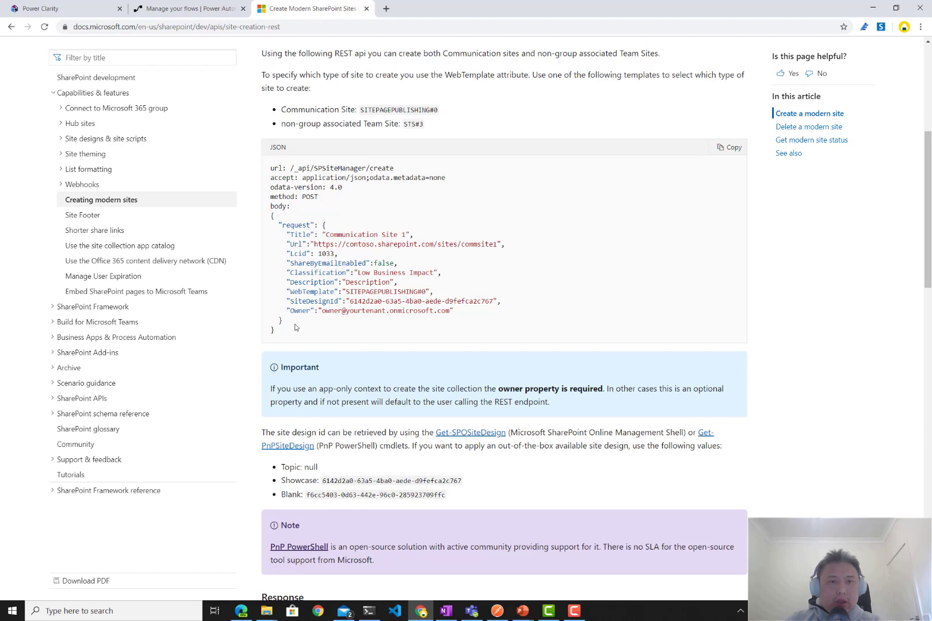
left_click(180, 7)
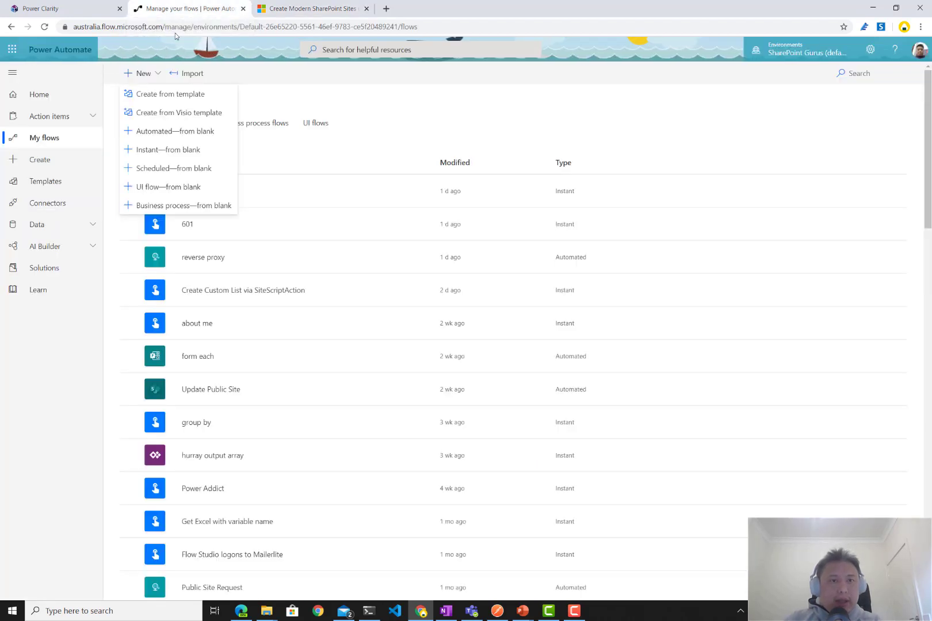
Step: Create a new instant flow with a manual trigger and open it in the editor
left_click(182, 150)
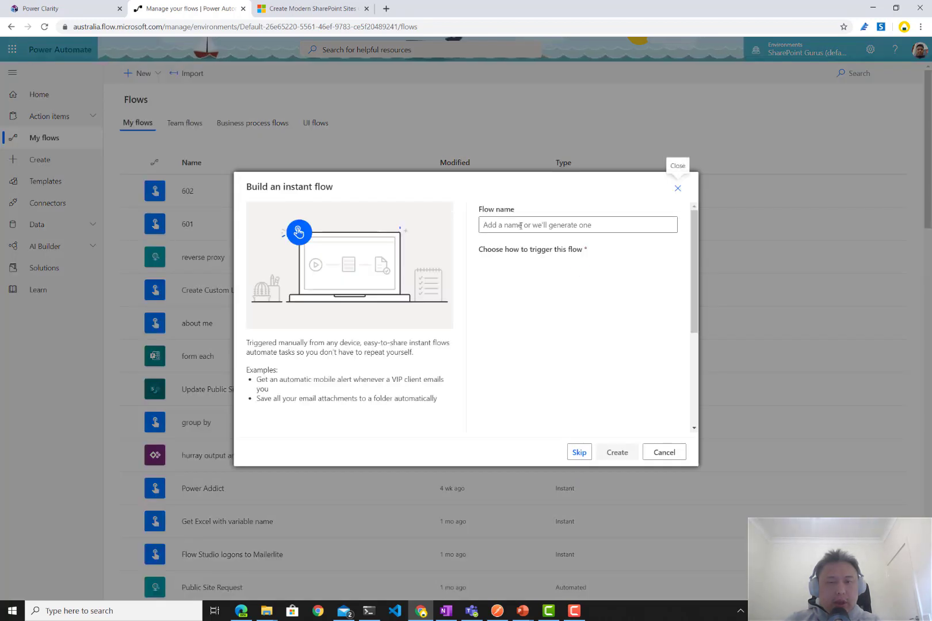
left_click(537, 275)
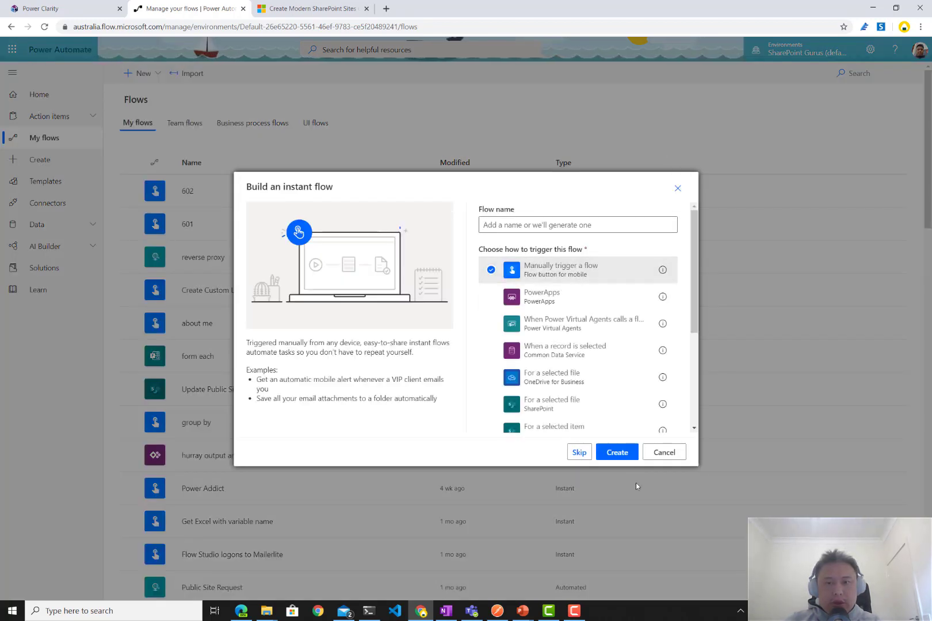
left_click(615, 451)
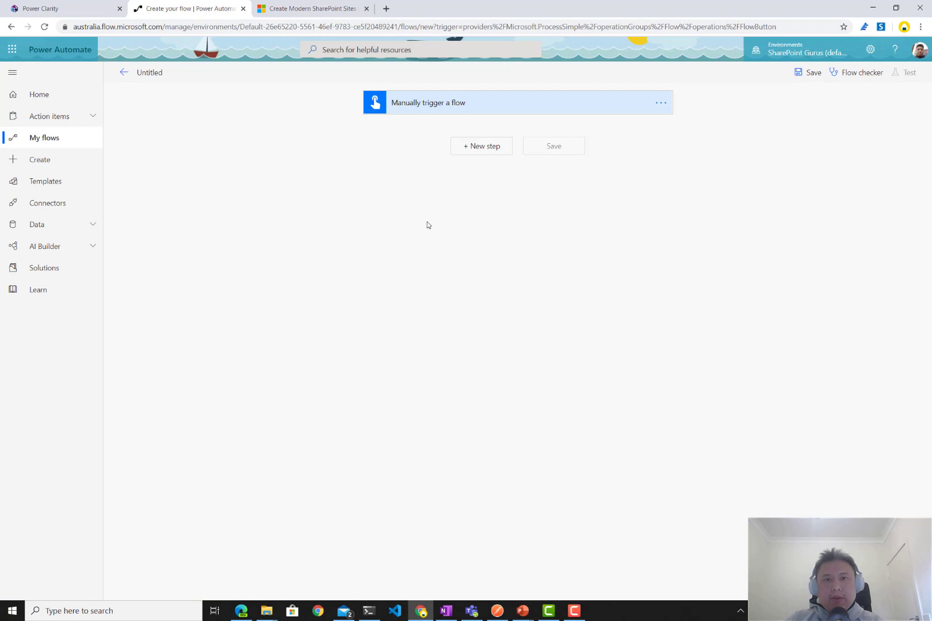
Step: Add a Send an HTTP request to SharePoint action targeting the John Liu 365 Team Site
left_click(481, 146)
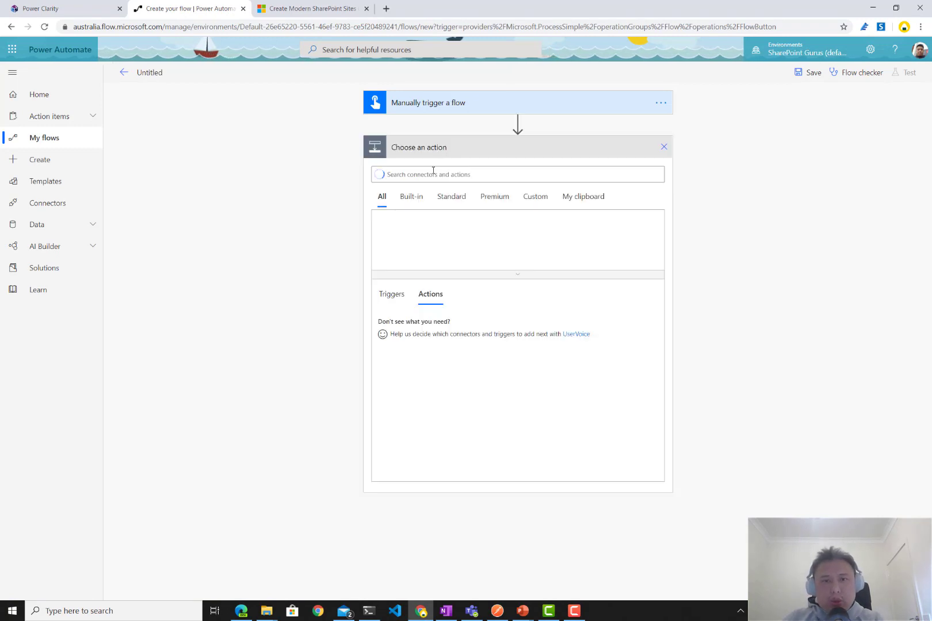
type("sharepoint")
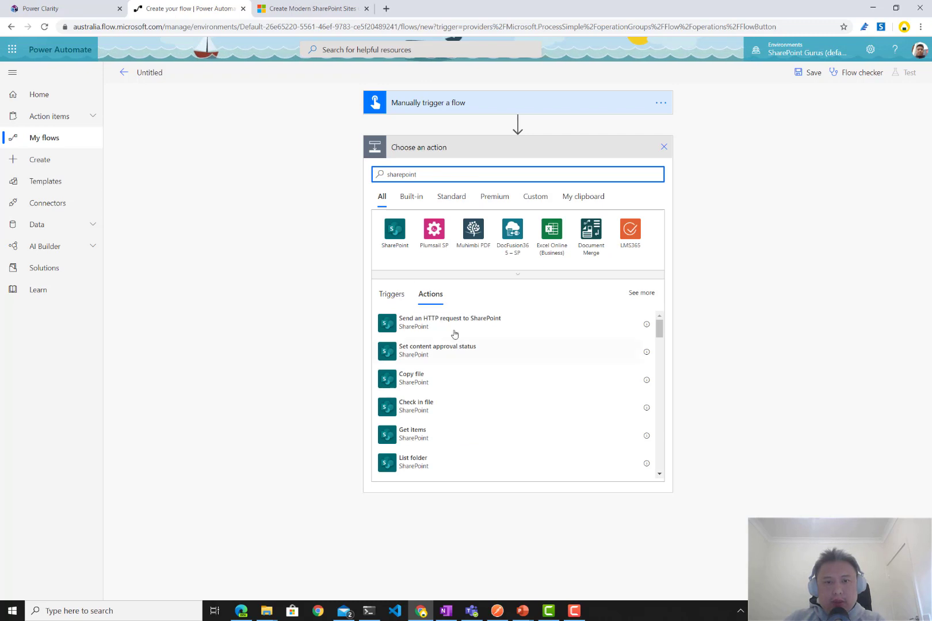
left_click(446, 319)
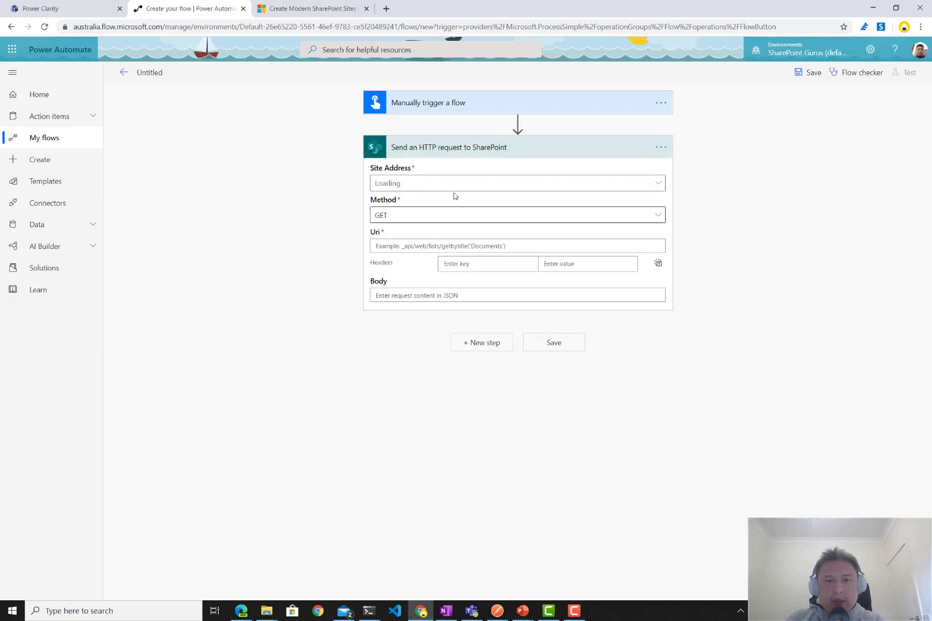
left_click(488, 187)
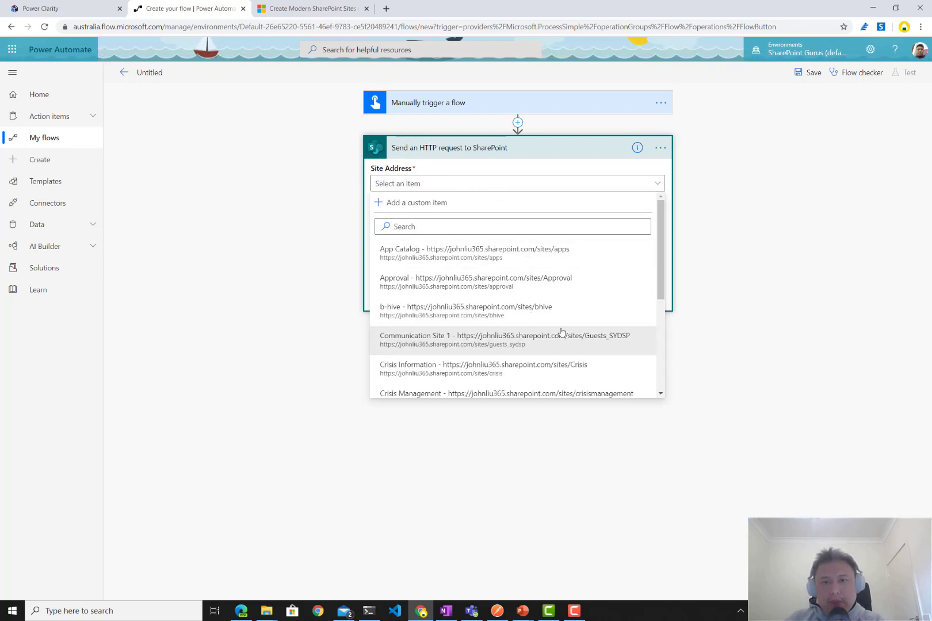
scroll(561, 332, "down", 1)
scroll(565, 327, "down", 1)
scroll(561, 327, "down", 1)
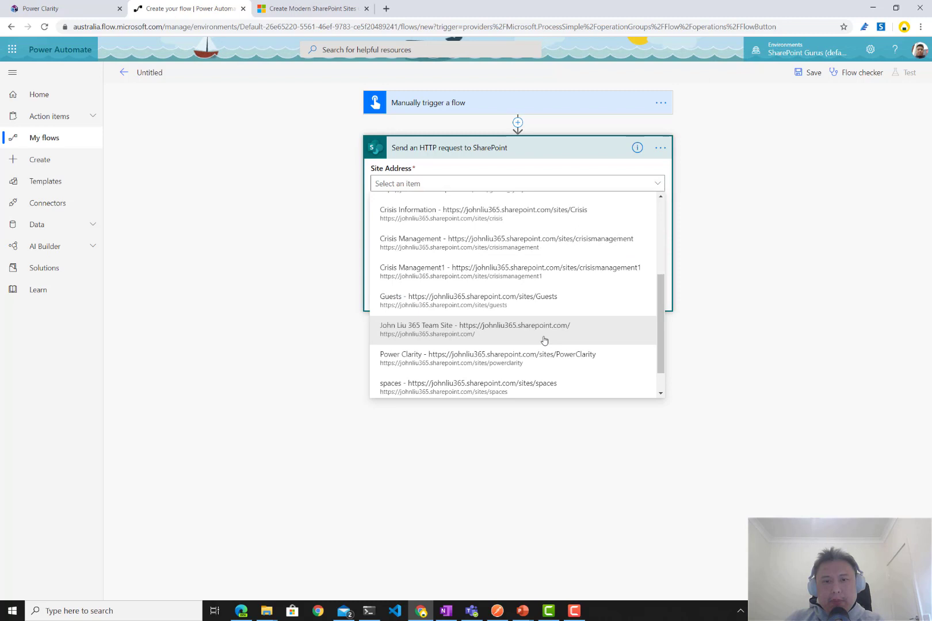
left_click(544, 340)
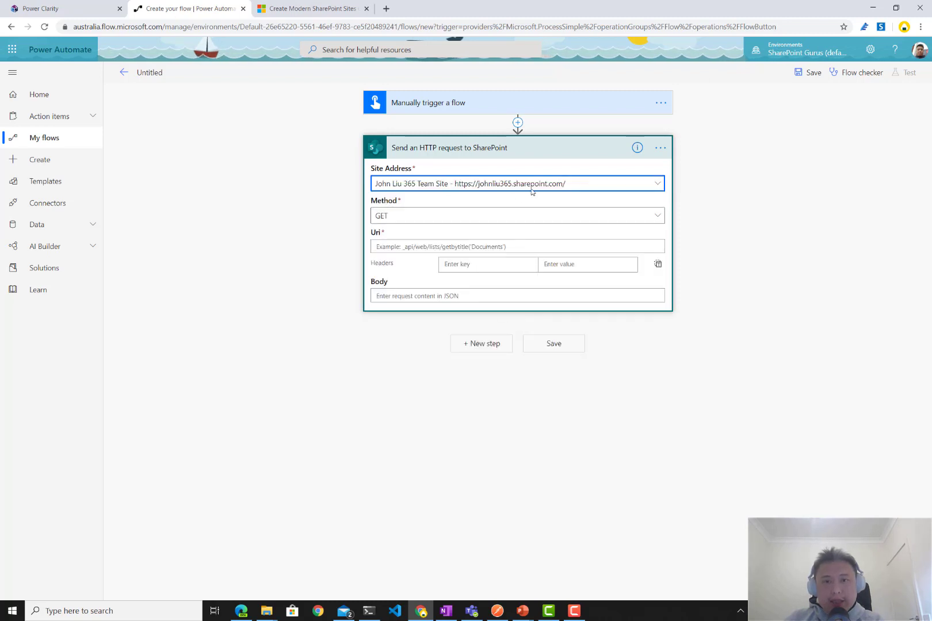
Step: Make the request a POST and copy the _api/SPSiteManager/create URI from the docs into it
left_click(505, 218)
left_click(437, 342)
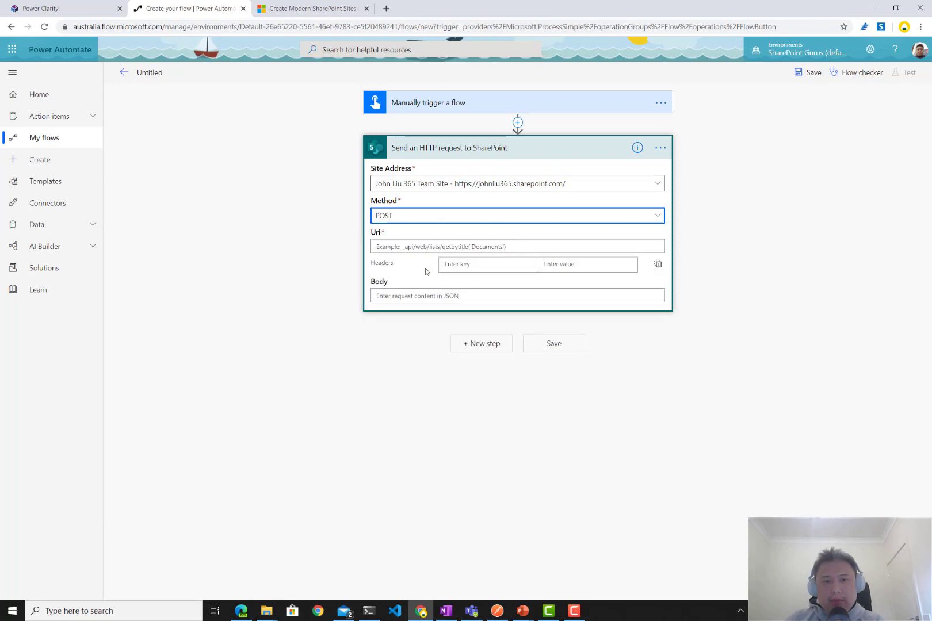
left_click(409, 246)
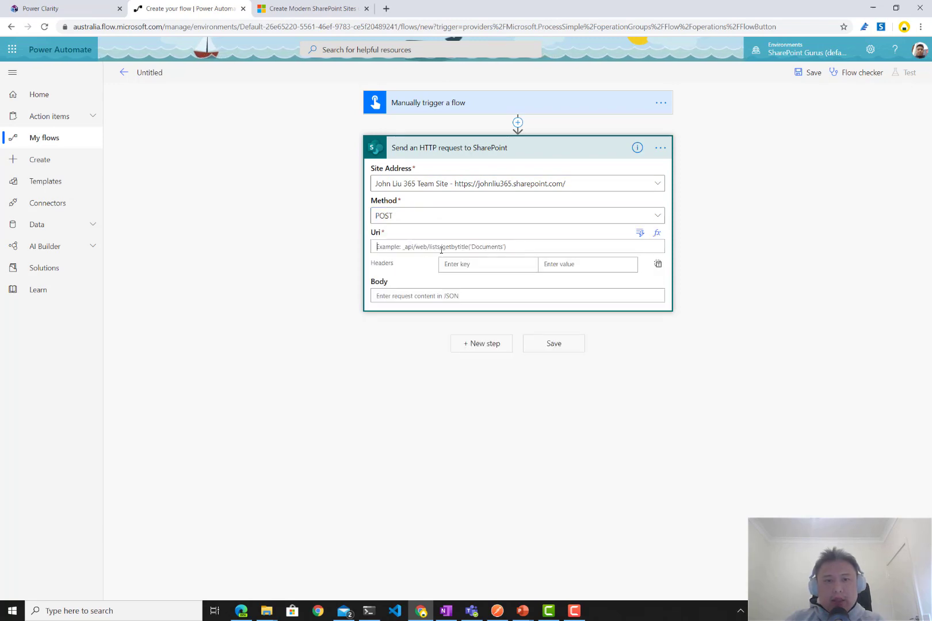
left_click(283, 9)
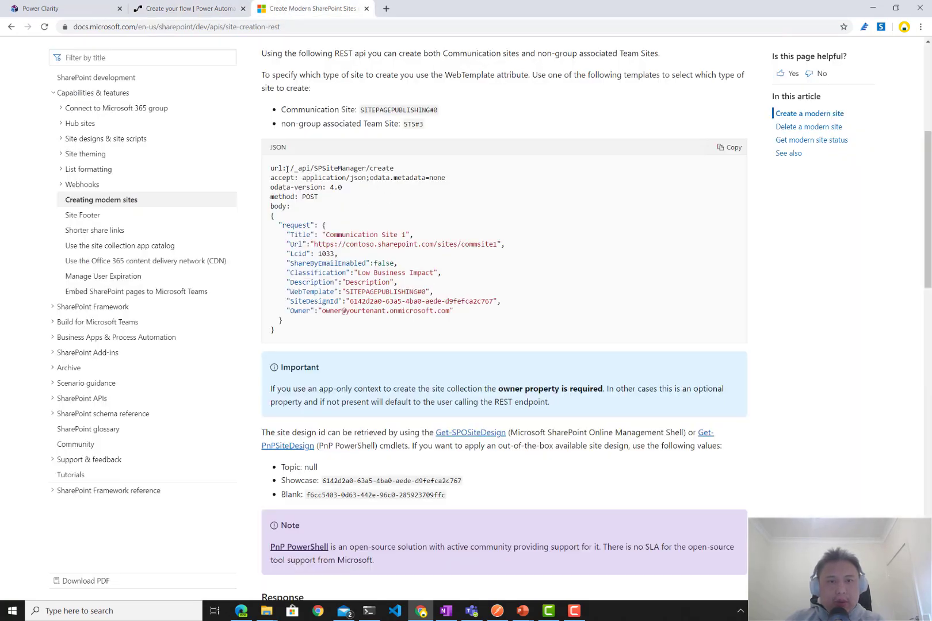
left_click_drag(293, 168, 390, 168)
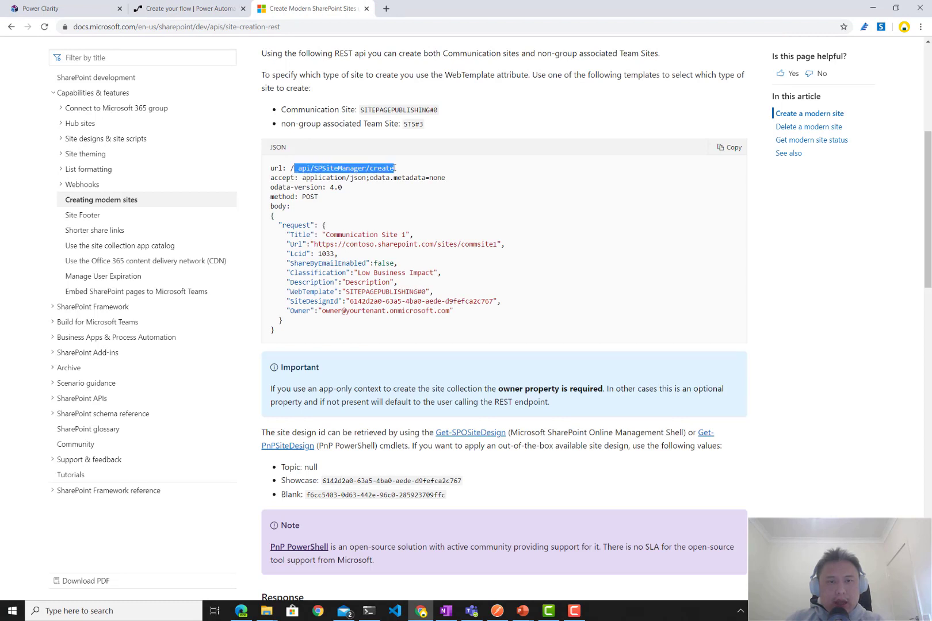
left_click(296, 168)
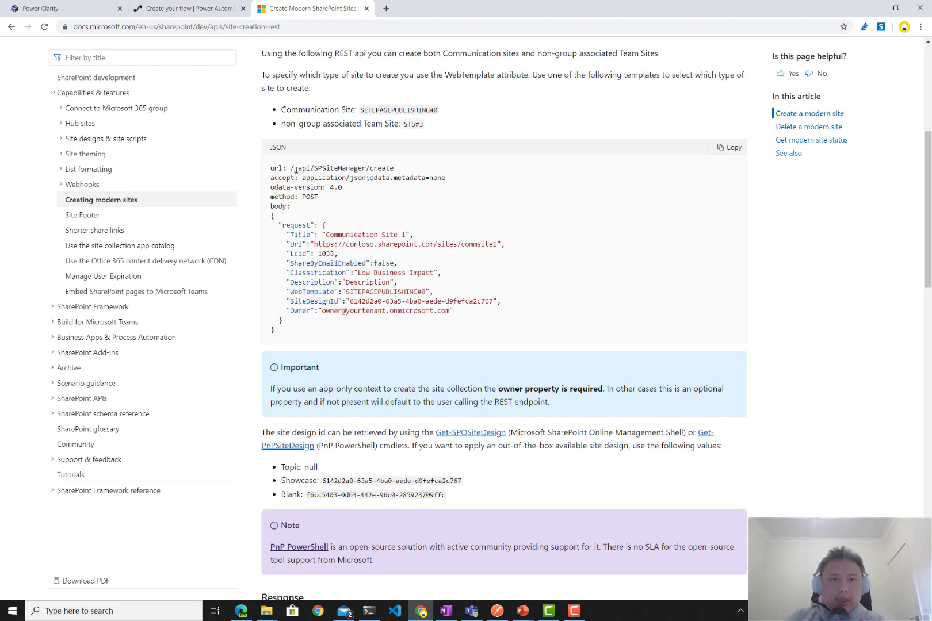
left_click(217, 9)
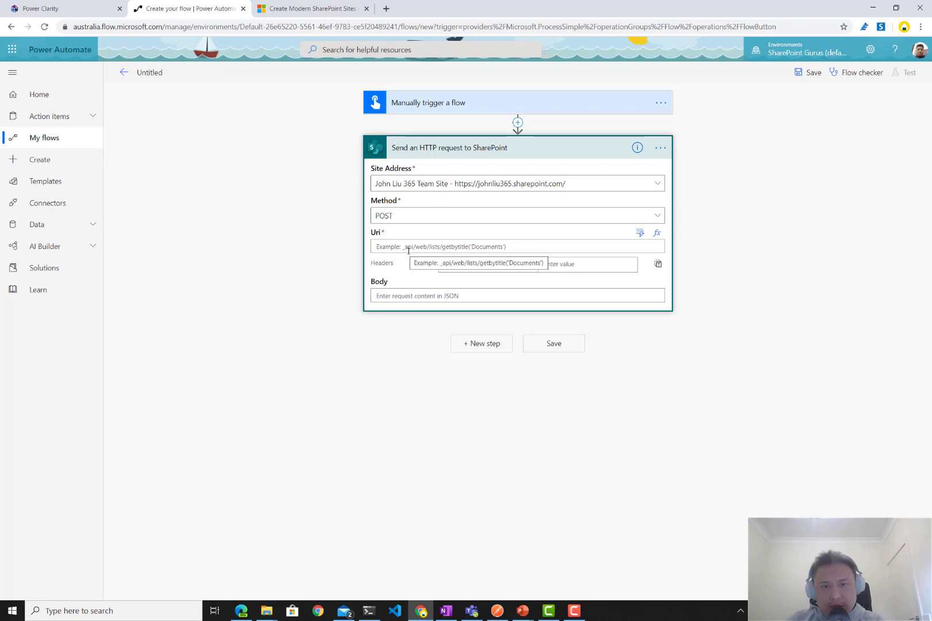
mouse_move(408, 246)
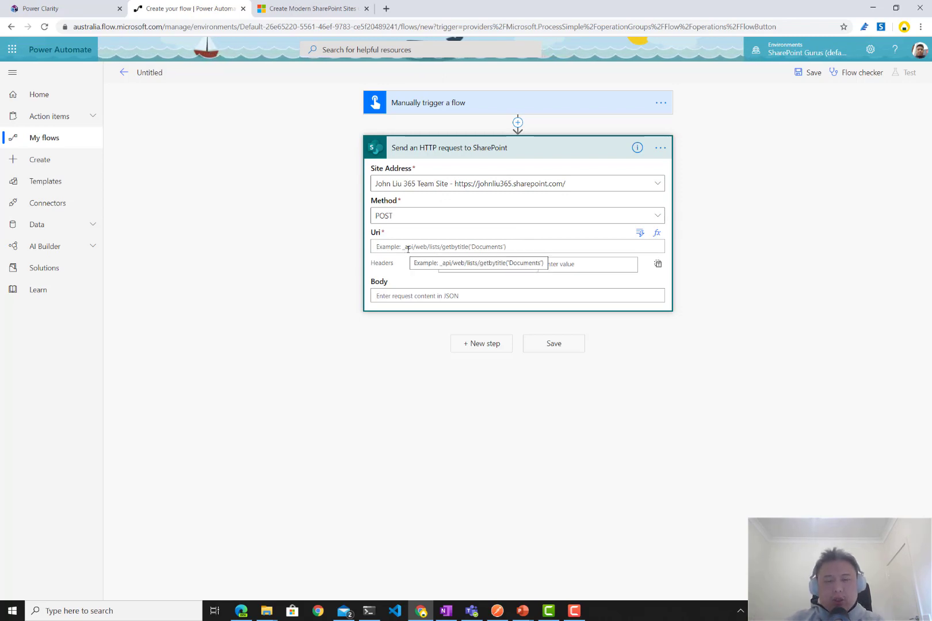
type("_api/SPSiteManager/create")
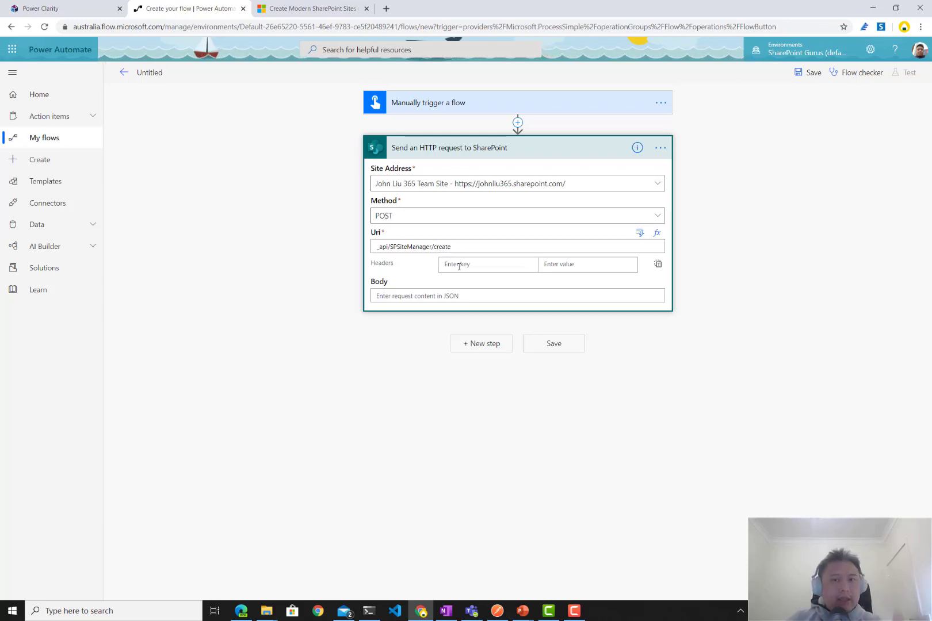
Step: Add an accept header of application/json;odata.metadata=none, then select the docs' JSON request body
key("ctrl+Tab")
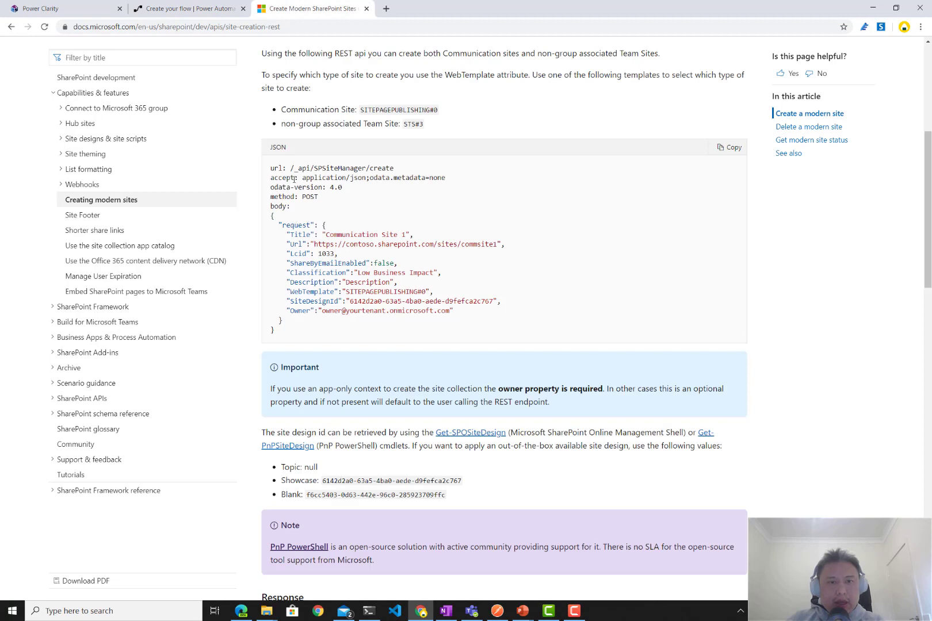
left_click_drag(304, 177, 449, 184)
key("ctrl+c")
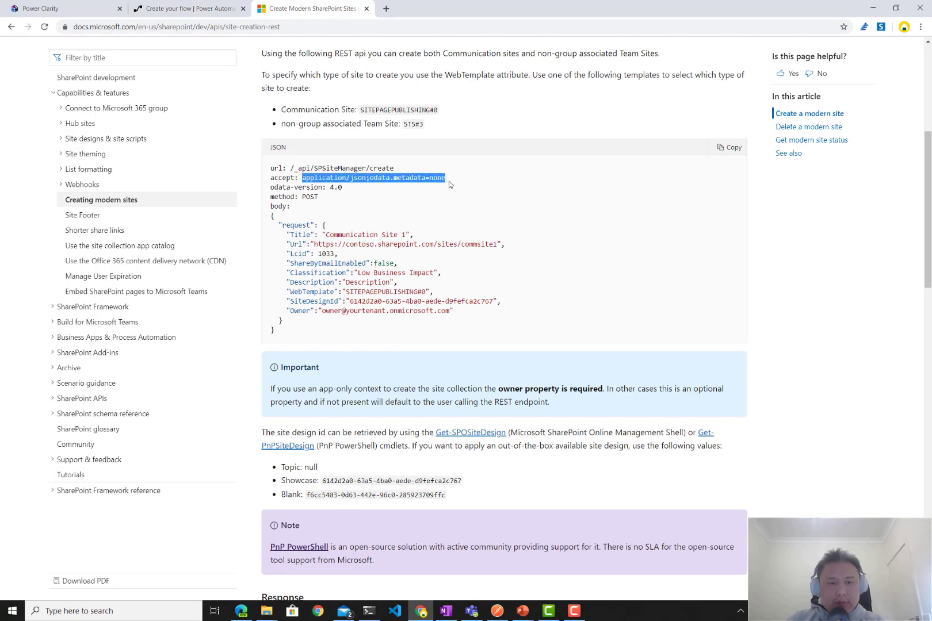
left_click(190, 8)
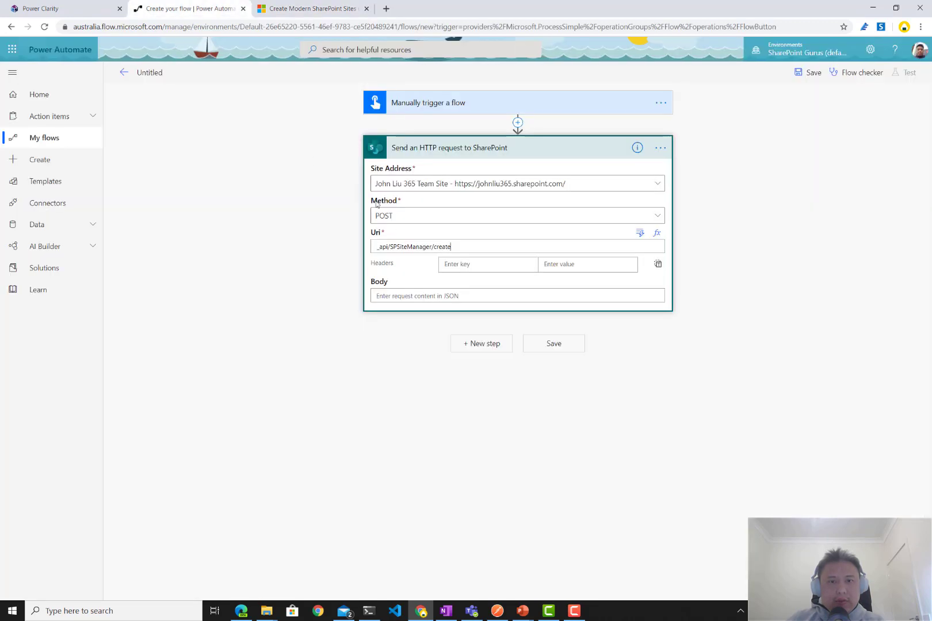
left_click(471, 265)
type("accept")
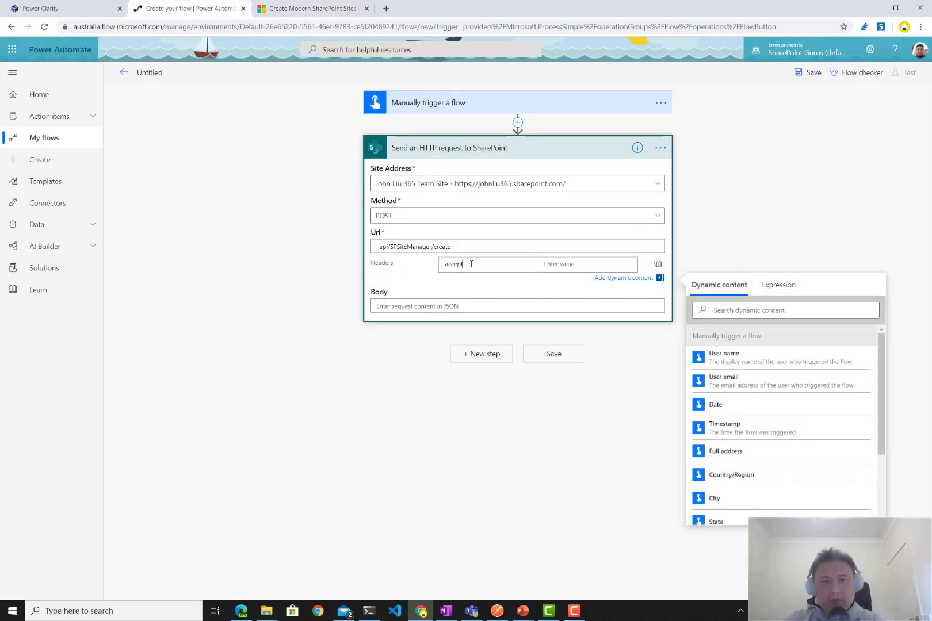
key("Tab")
key("ctrl+v")
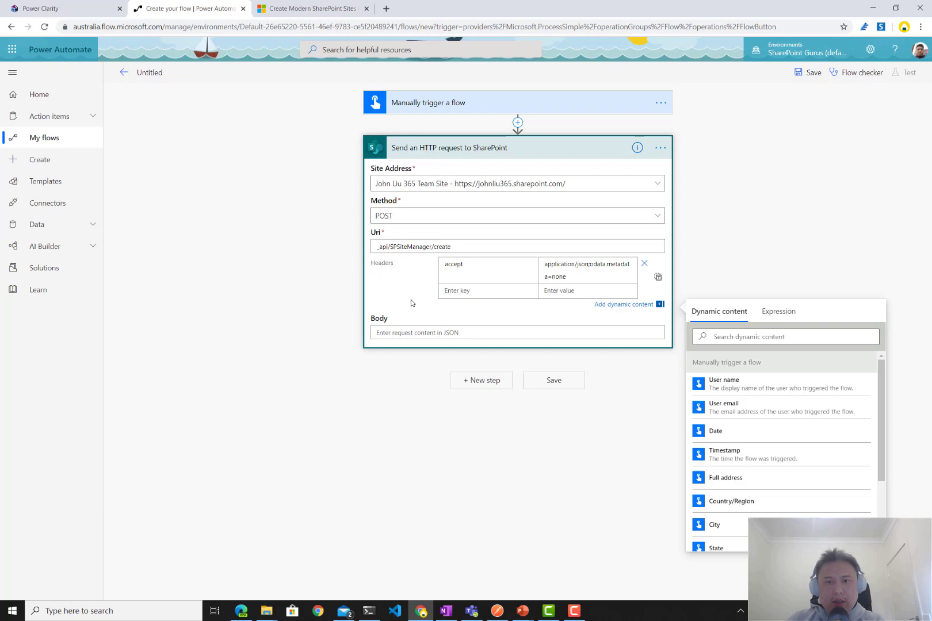
left_click(309, 8)
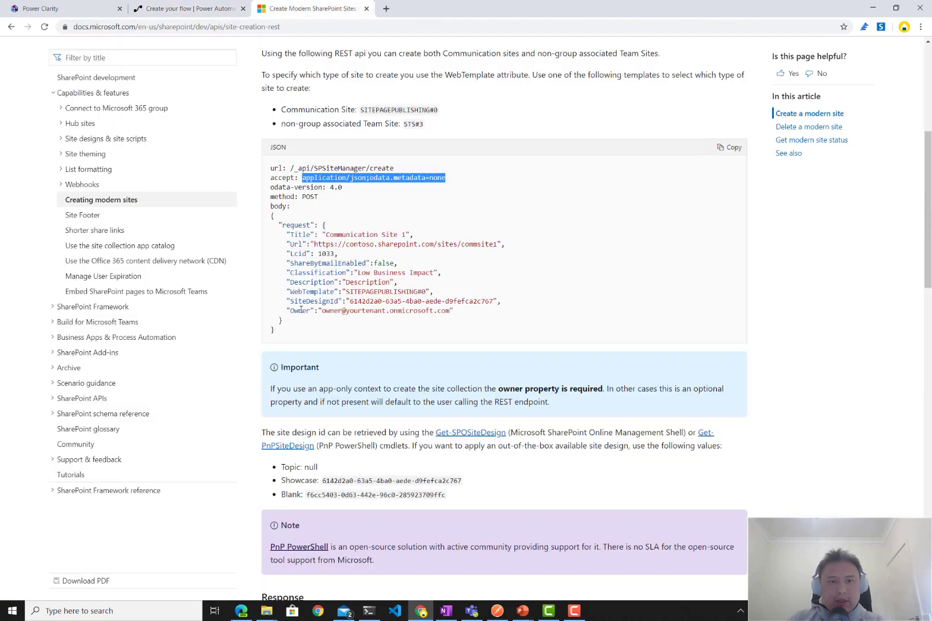
left_click_drag(290, 333, 271, 215)
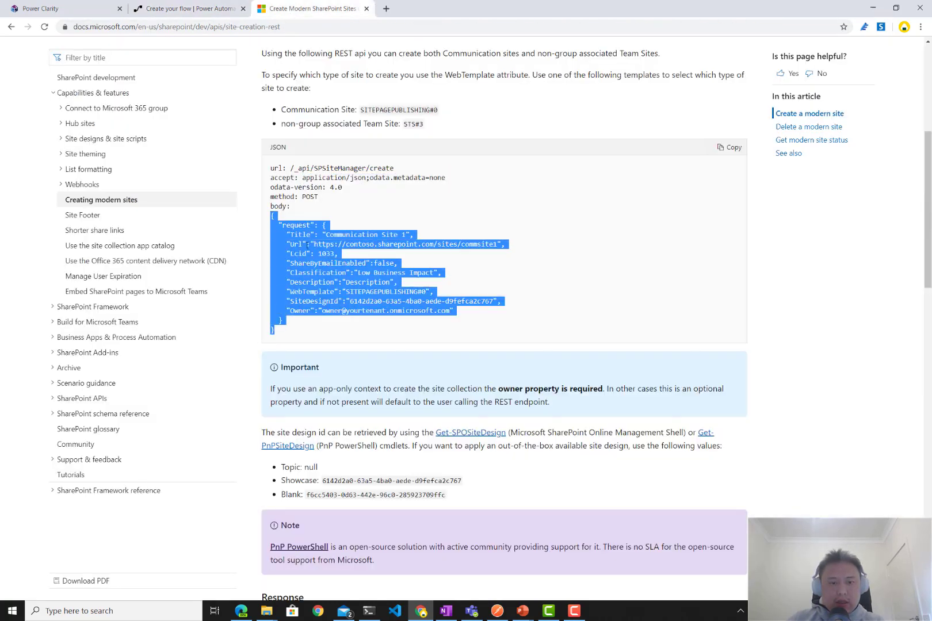
Step: Paste the JSON create-site body into the action and replace contoso and commsite1 in the site URL with the tenant and youtube-1
left_click(202, 11)
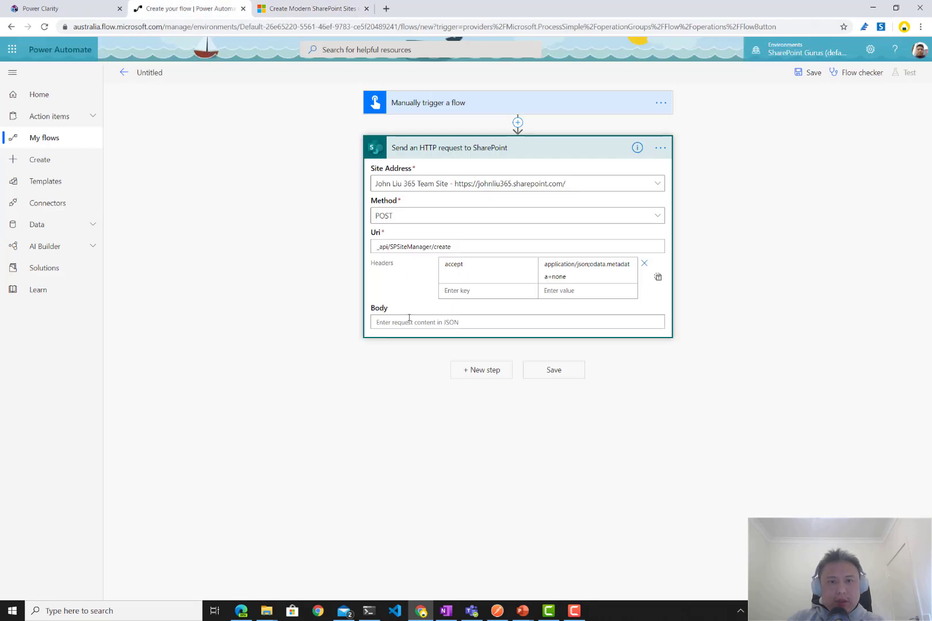
left_click(390, 322)
key("ctrl+v")
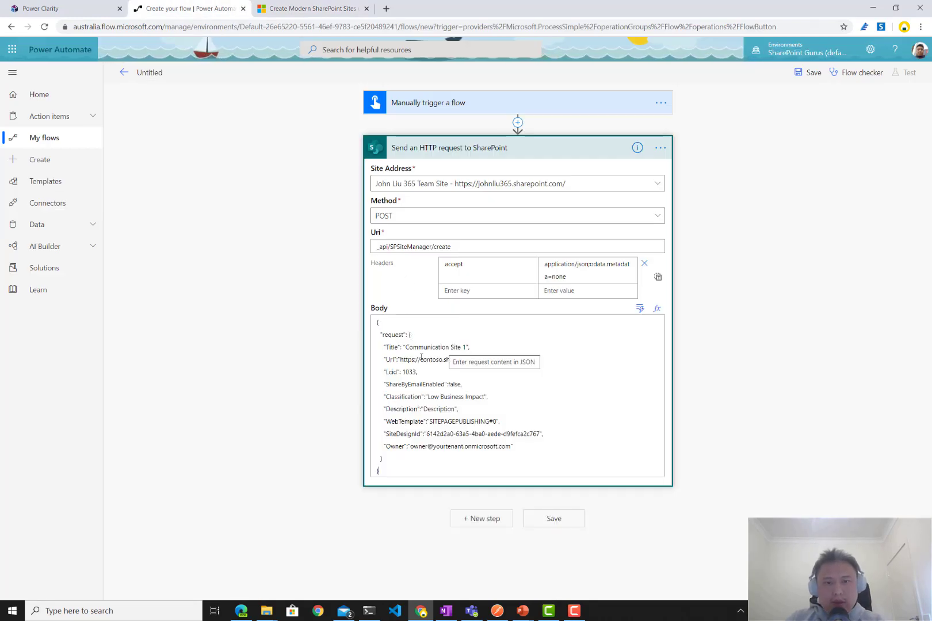
double_click(427, 359)
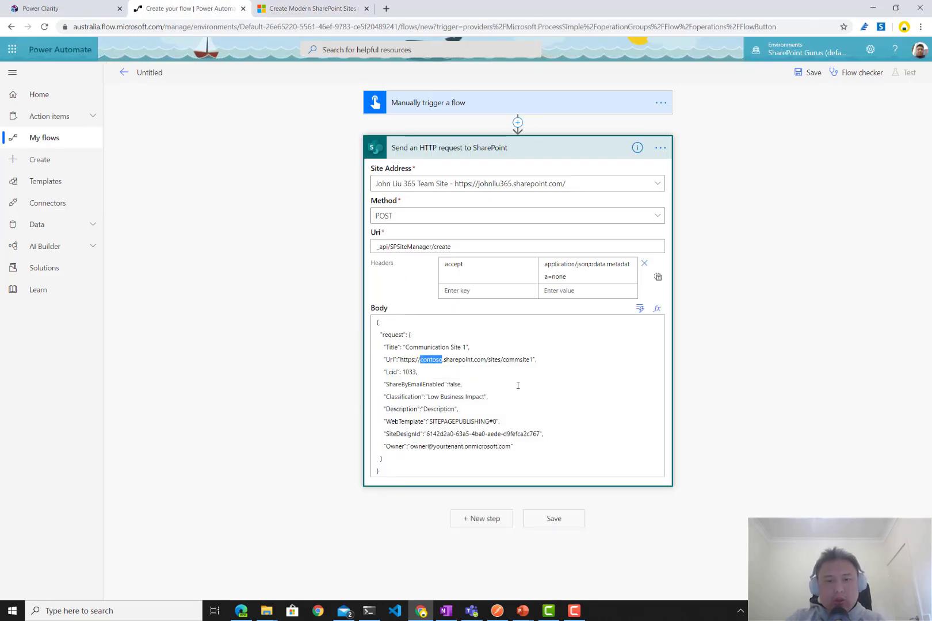
type("johnliu36")
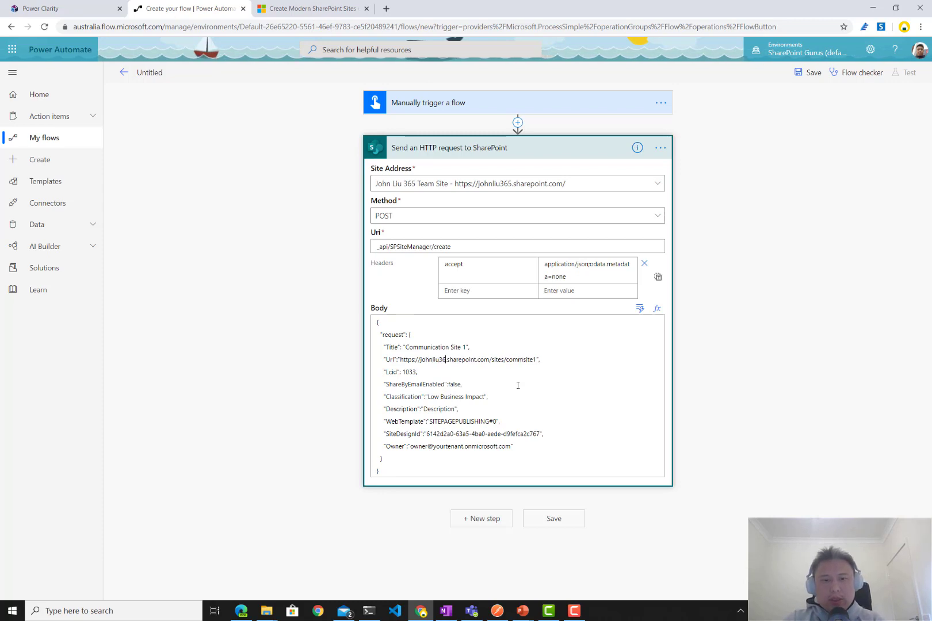
type("5.")
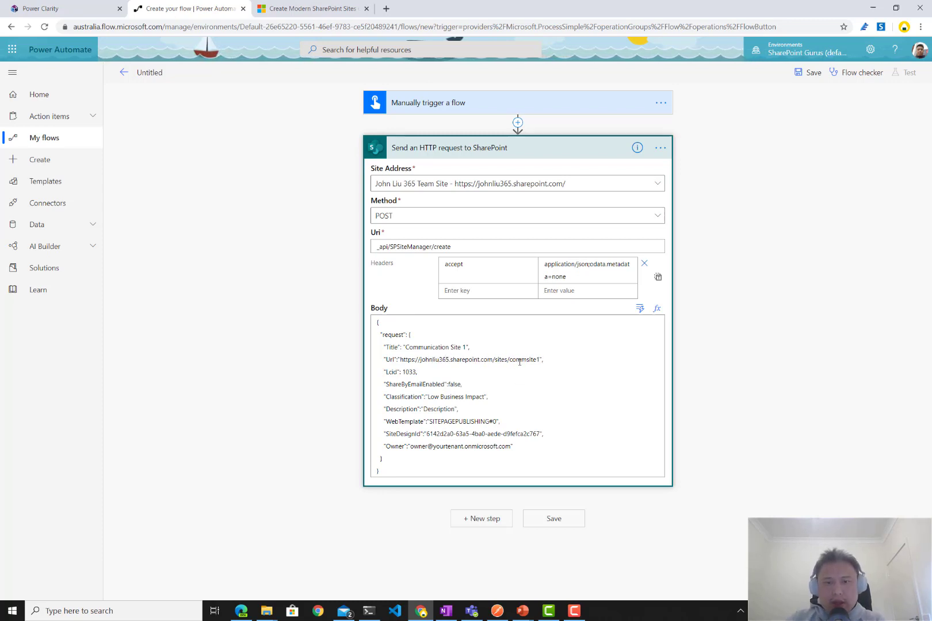
double_click(519, 360)
type("your")
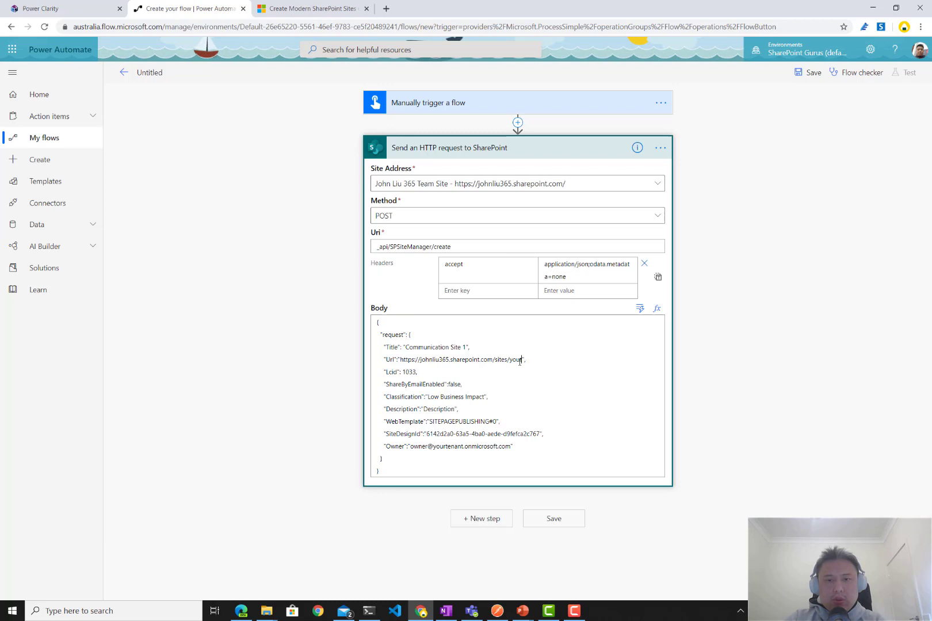
type("-1")
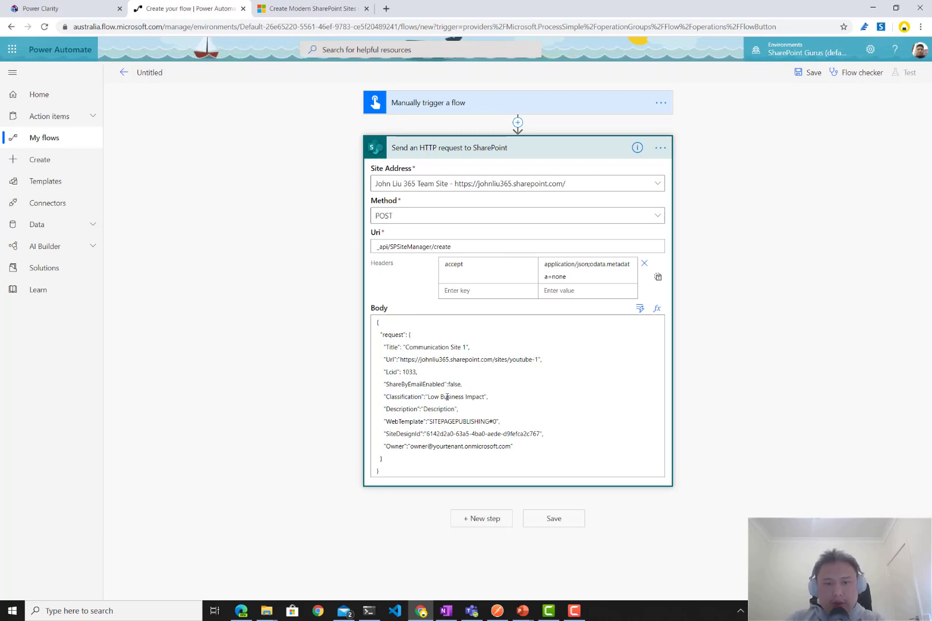
mouse_move(422, 403)
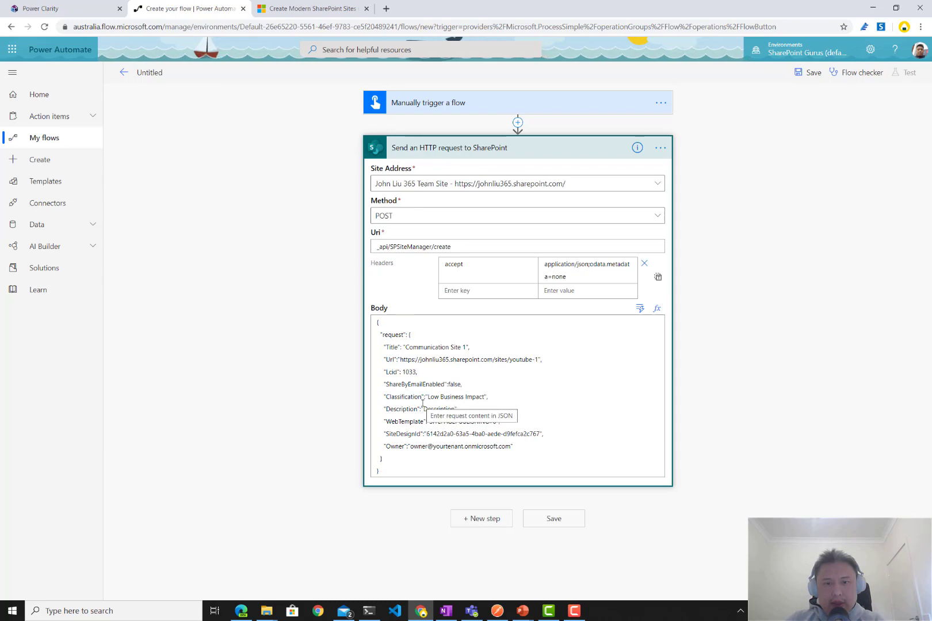
double_click(430, 397)
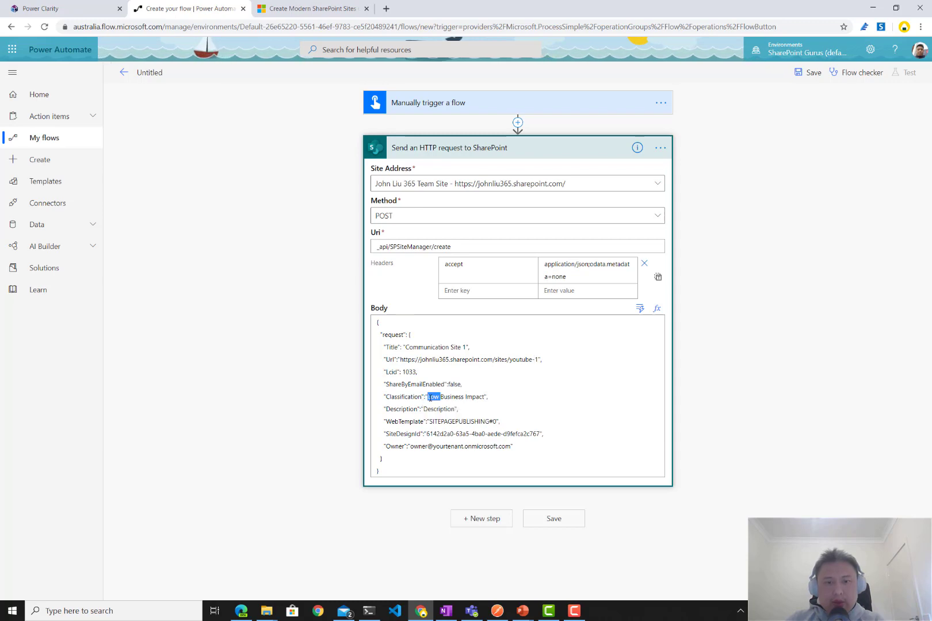
Step: Look up the Classification property on the documentation page
left_click(300, 11)
left_click(351, 301)
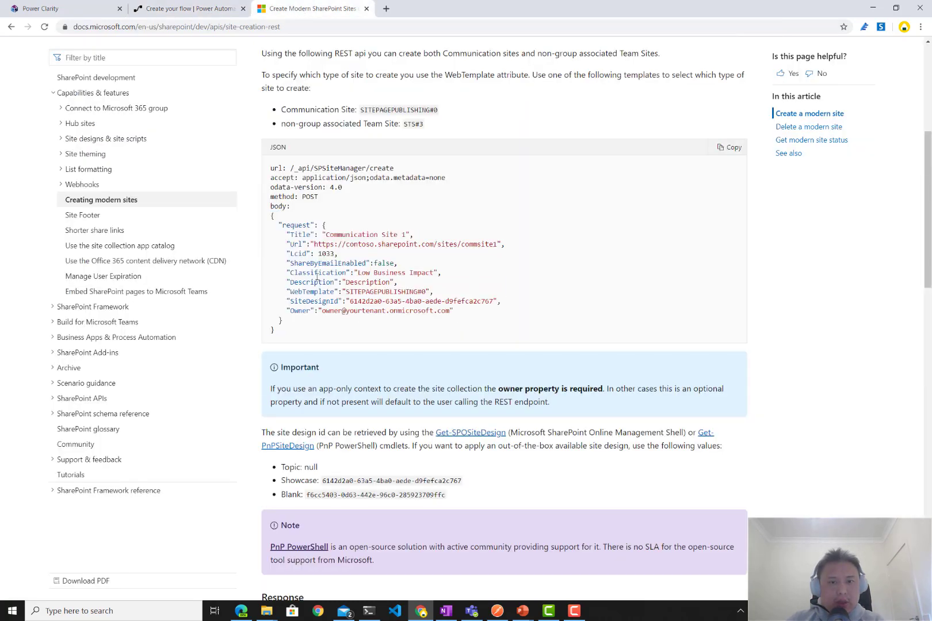
double_click(304, 274)
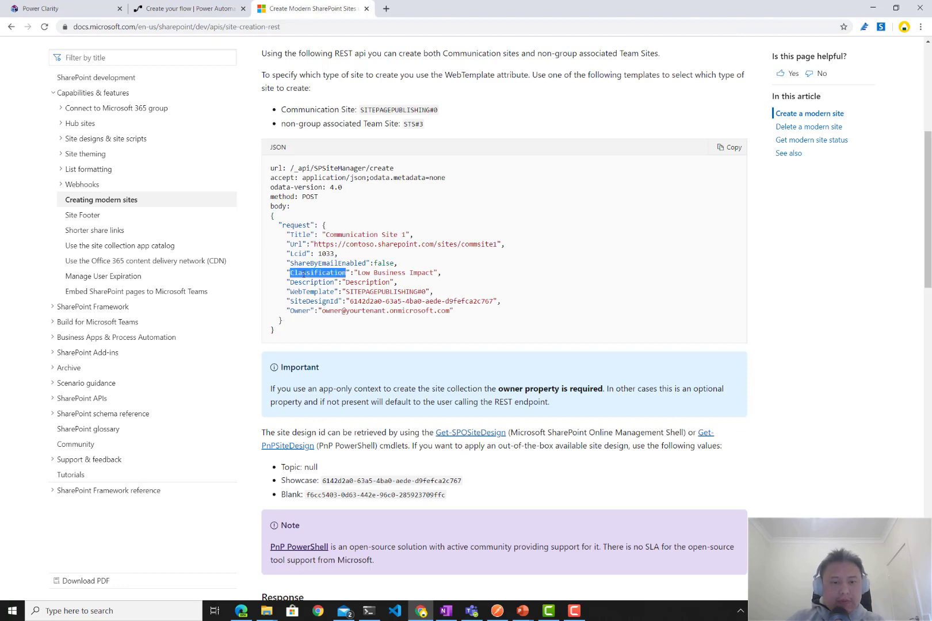
key("ctrl+f")
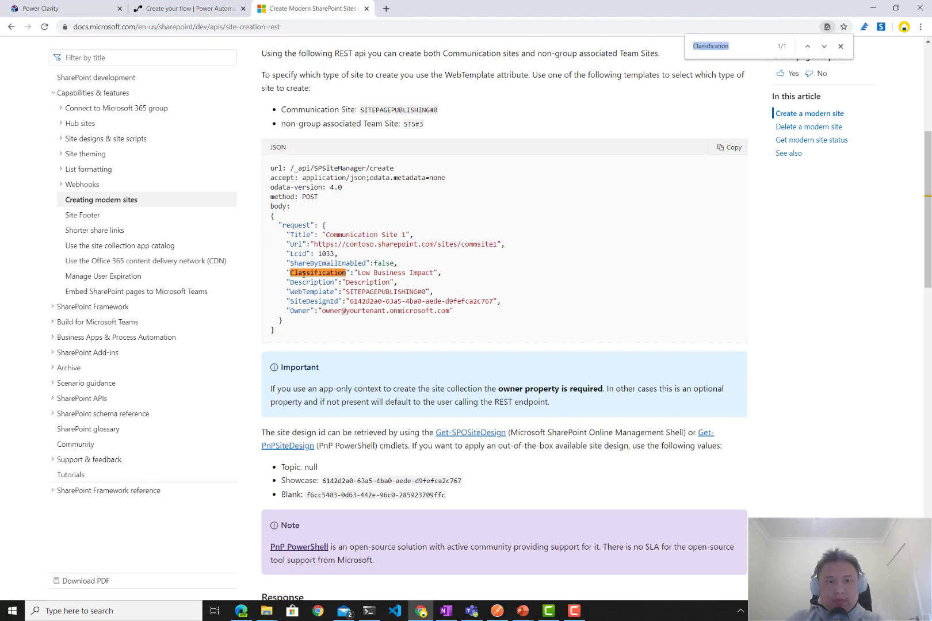
key("Escape")
scroll(391, 288, "down", 1)
scroll(400, 294, "down", 2)
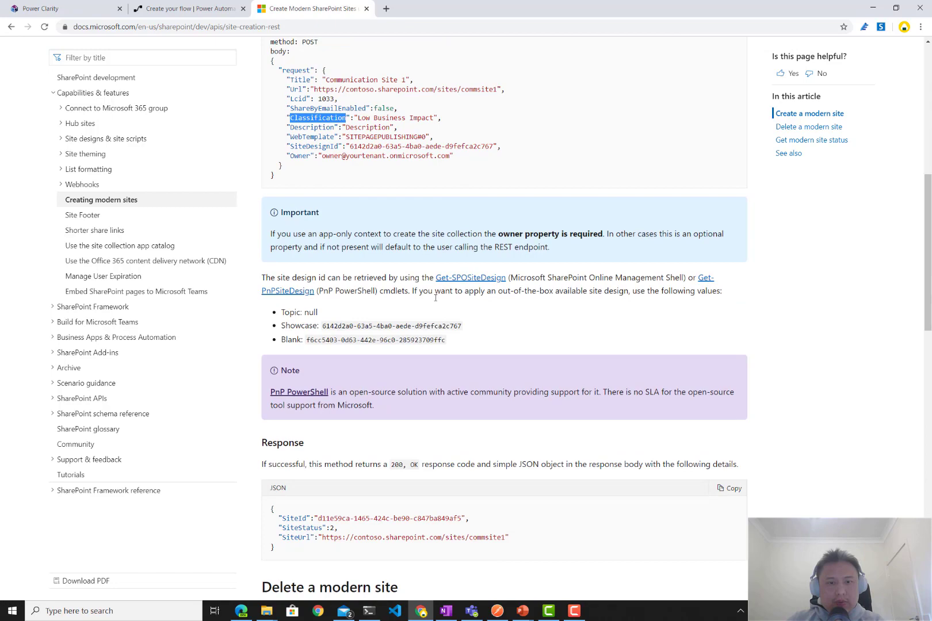
scroll(422, 311, "down", 3)
scroll(369, 330, "down", 3)
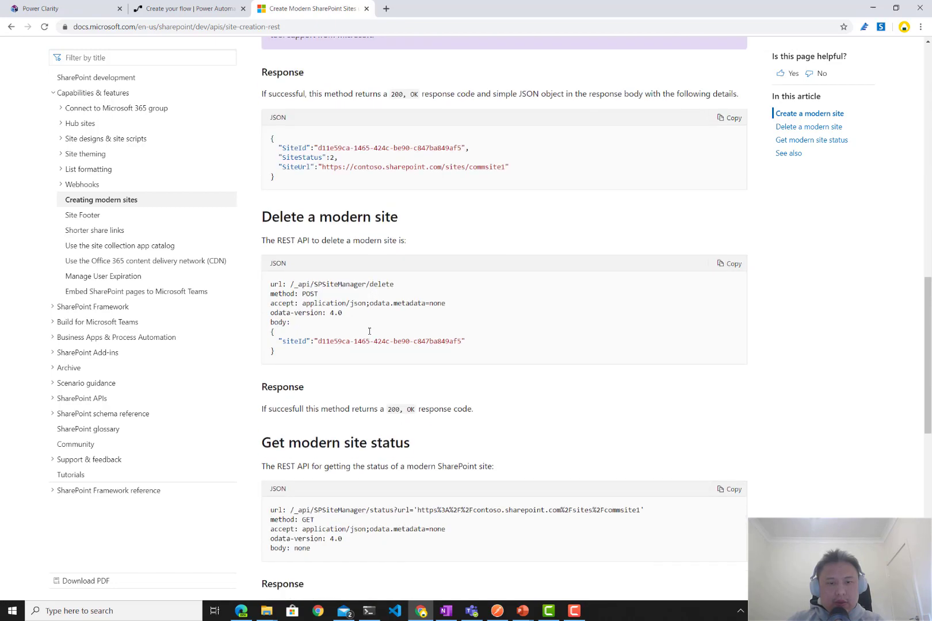
scroll(375, 358, "down", 3)
scroll(375, 357, "up", 1)
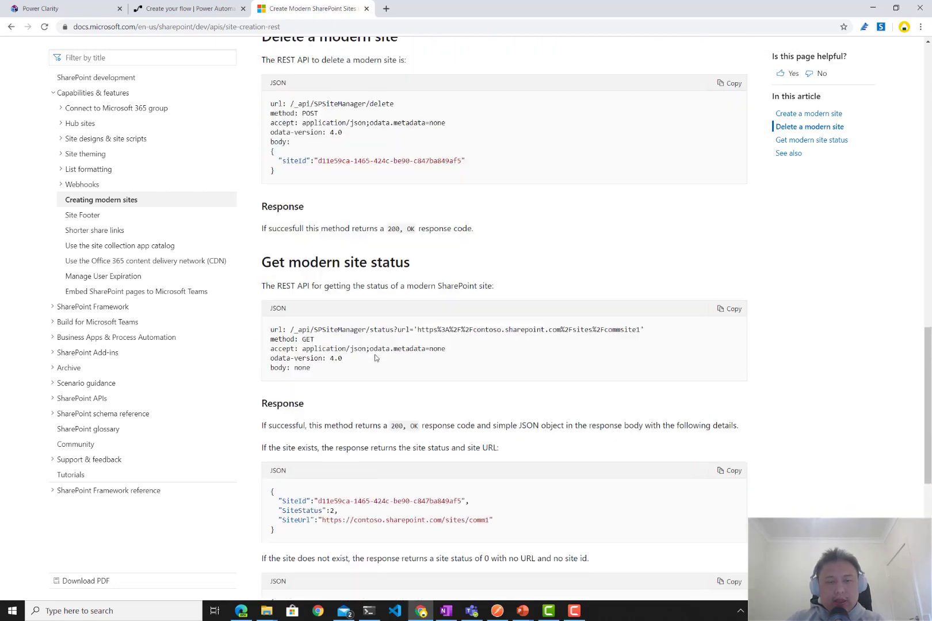
scroll(375, 357, "up", 6)
scroll(375, 358, "up", 1)
scroll(375, 357, "up", 2)
left_click(178, 8)
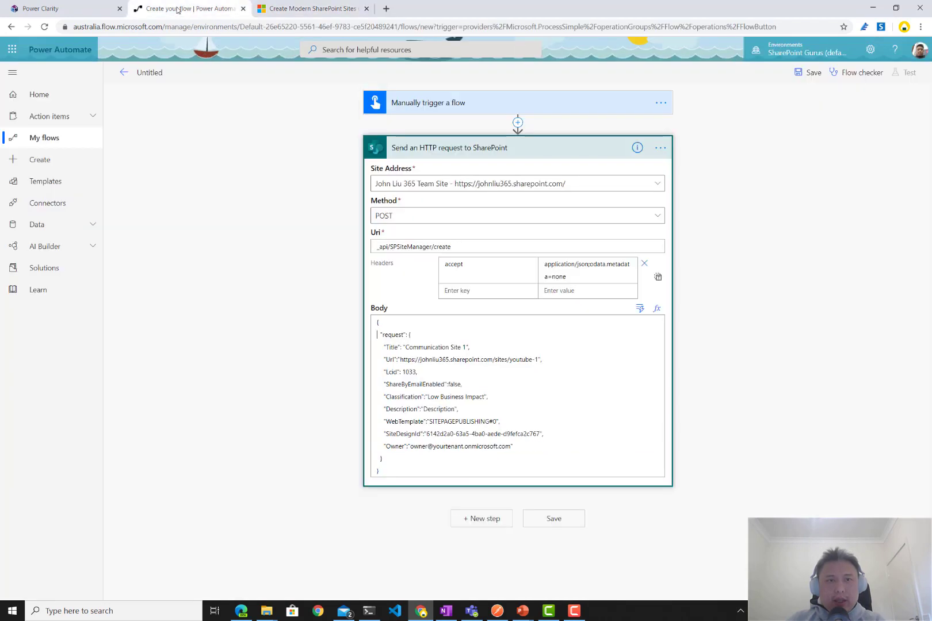
double_click(437, 410)
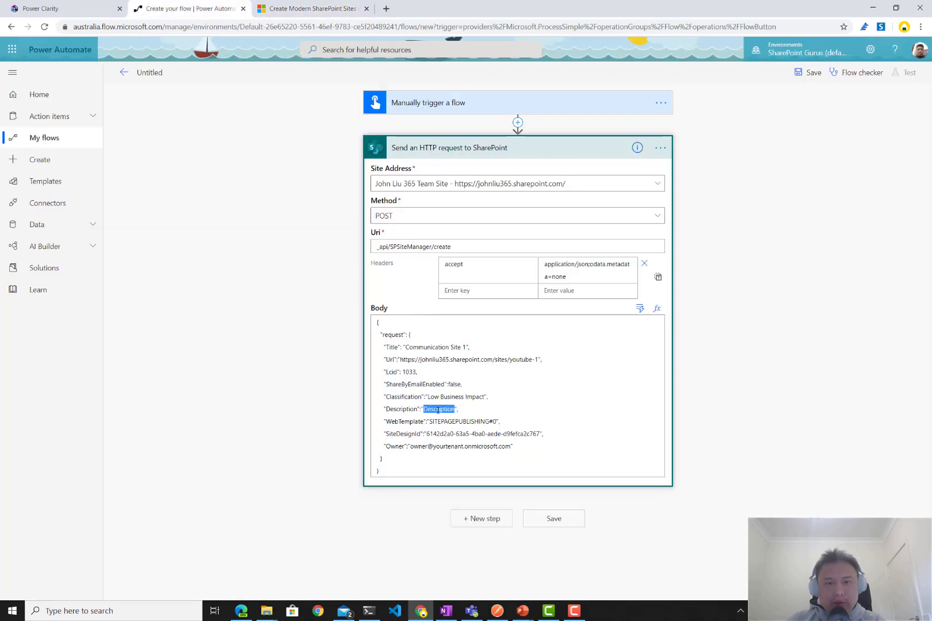
type("Crea")
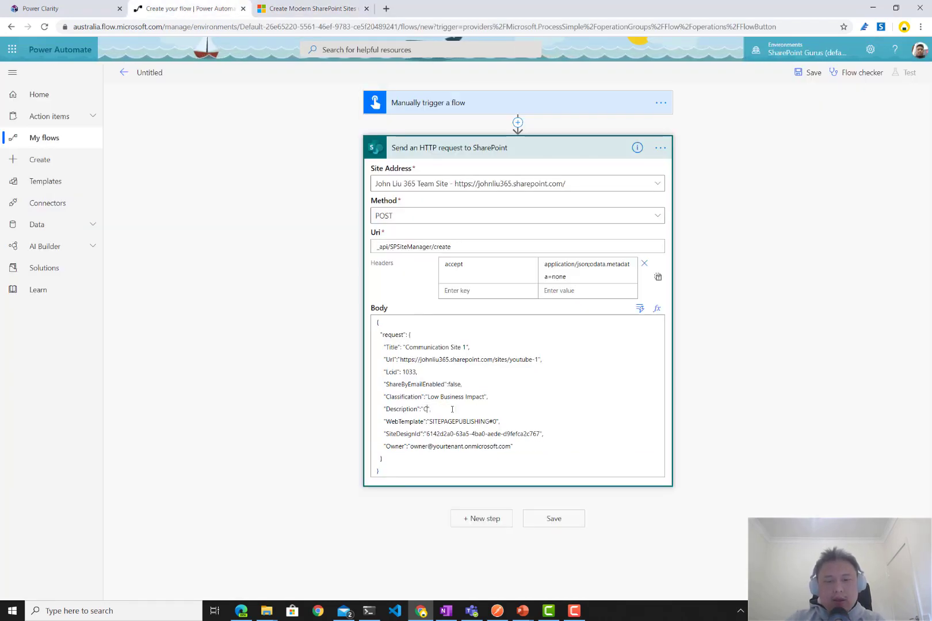
type("ting a site fo")
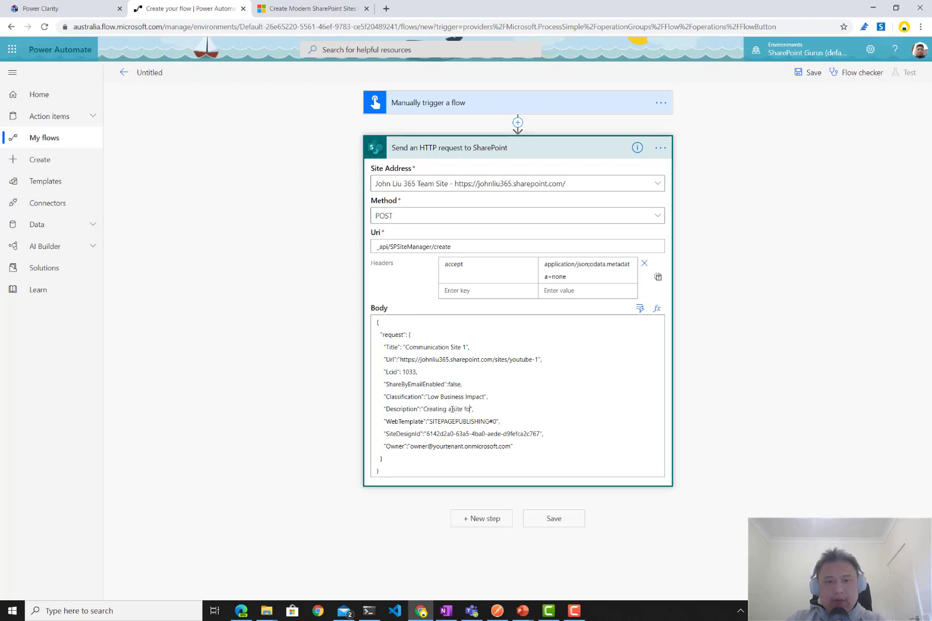
type("r YouTub")
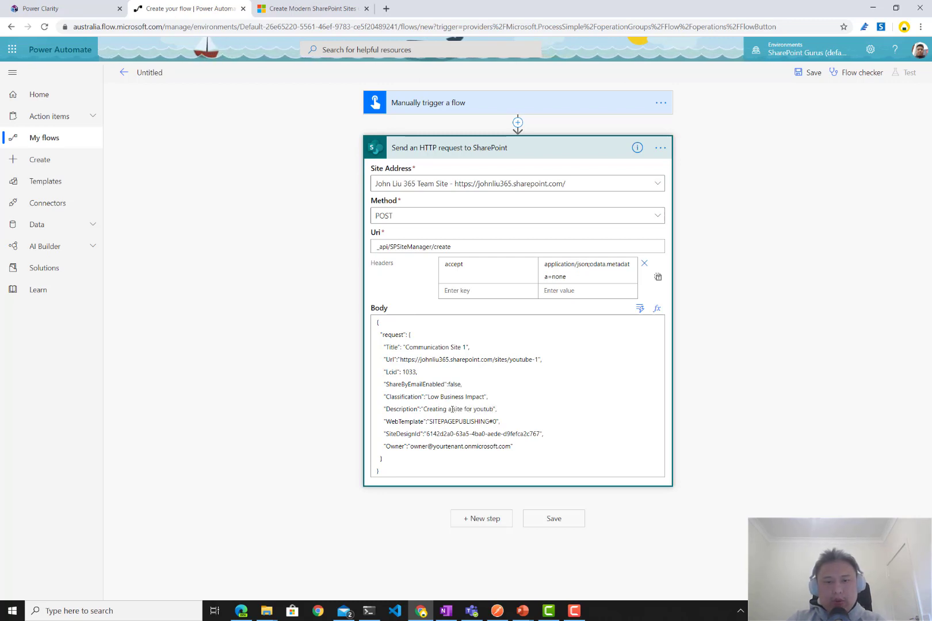
type("e")
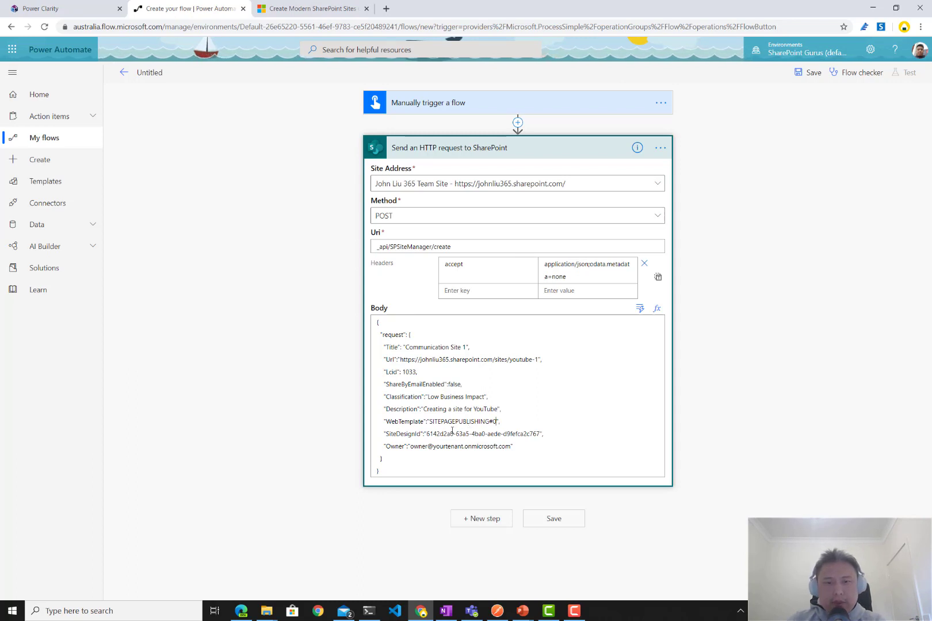
double_click(422, 446)
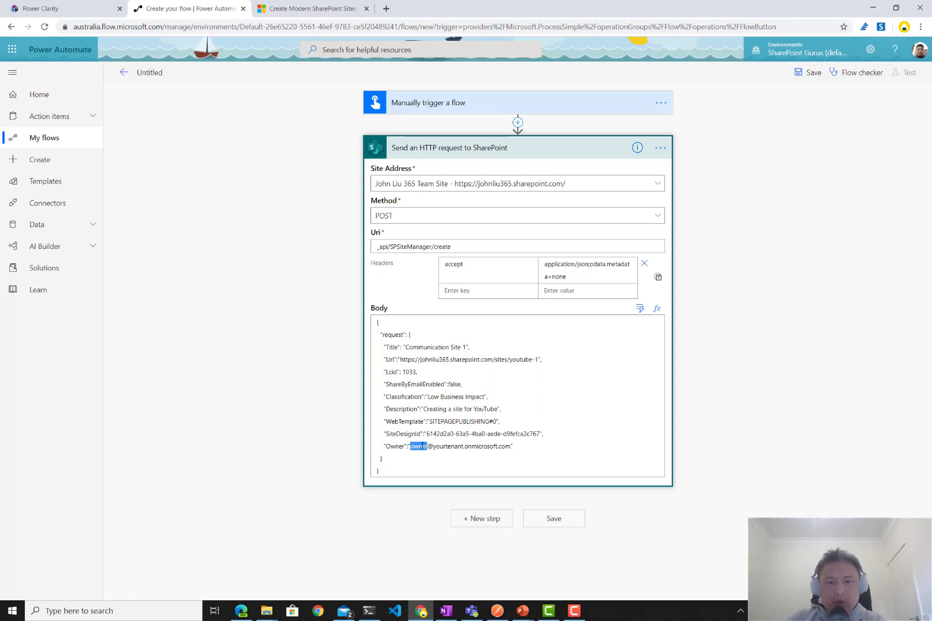
type("johnliu")
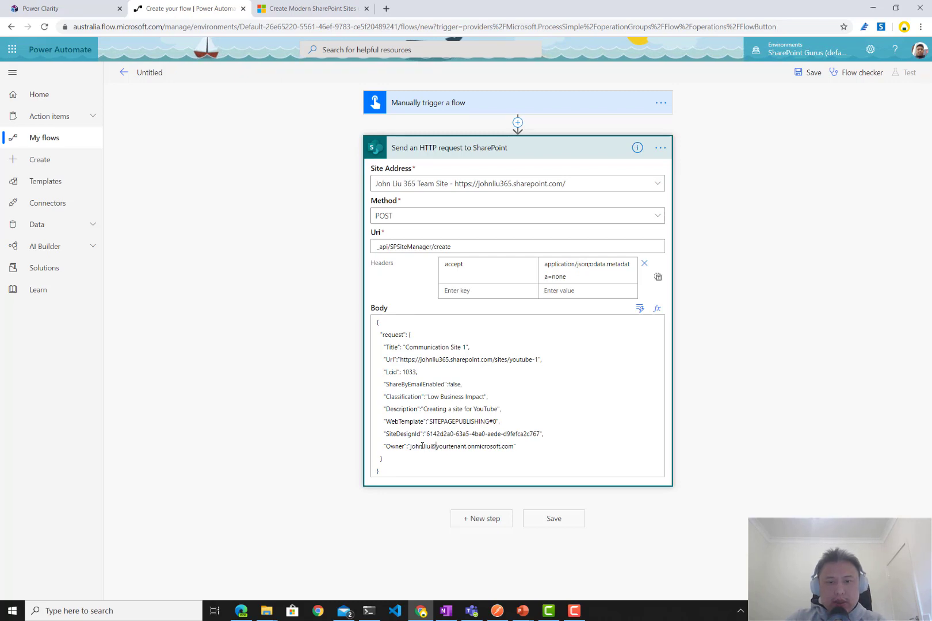
key("Right")
key("ctrl+shift+Right")
type("flow")
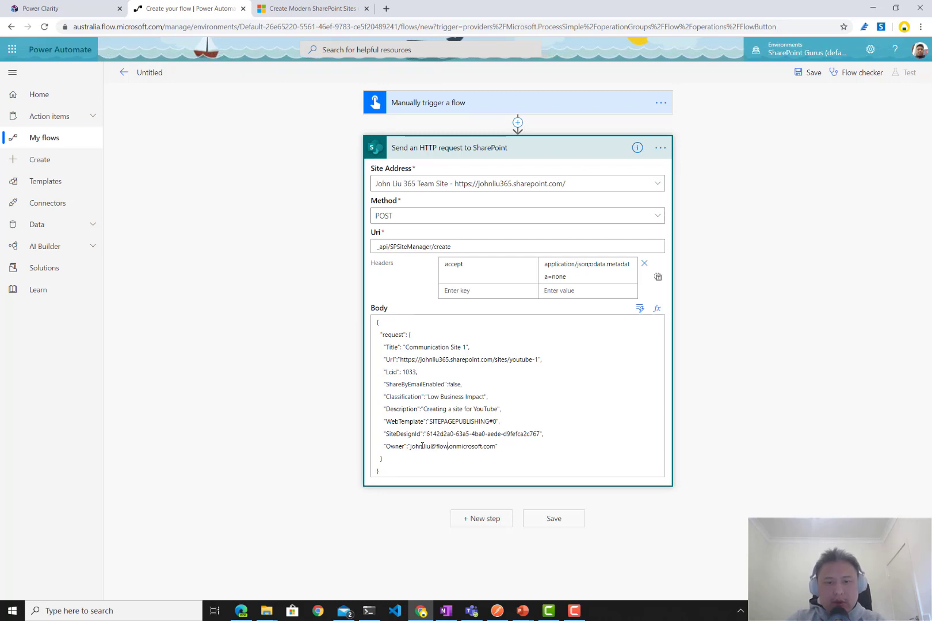
type("studio.app")
key("Delete")
key("Delete")
key("Delete")
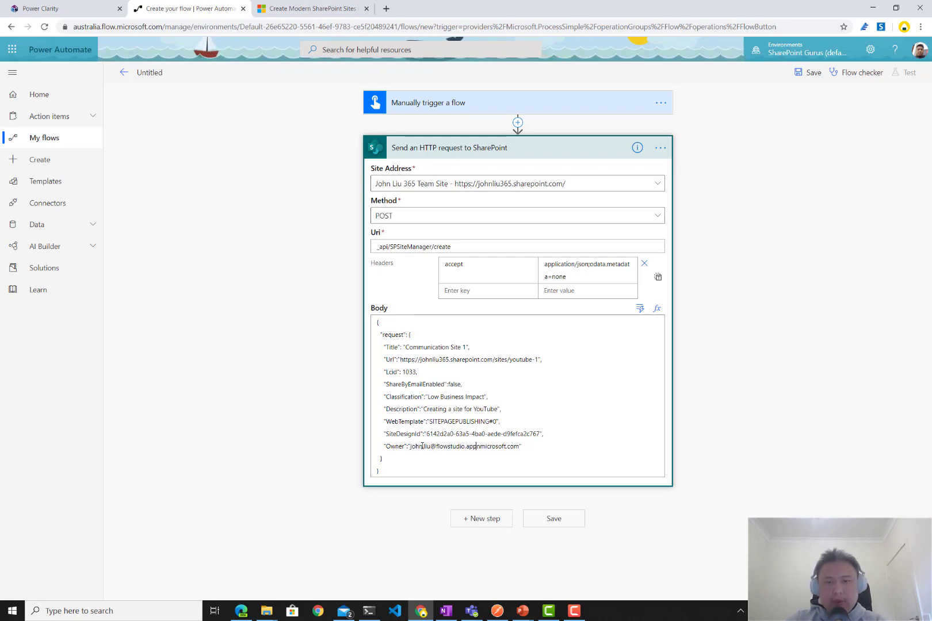
key("Delete")
key("Delete")
key("Delete")
key("Delete")
key("Delete")
key("Delete")
key("Delete")
key("Delete")
key("Delete")
key("Delete")
key("Delete")
key("Delete")
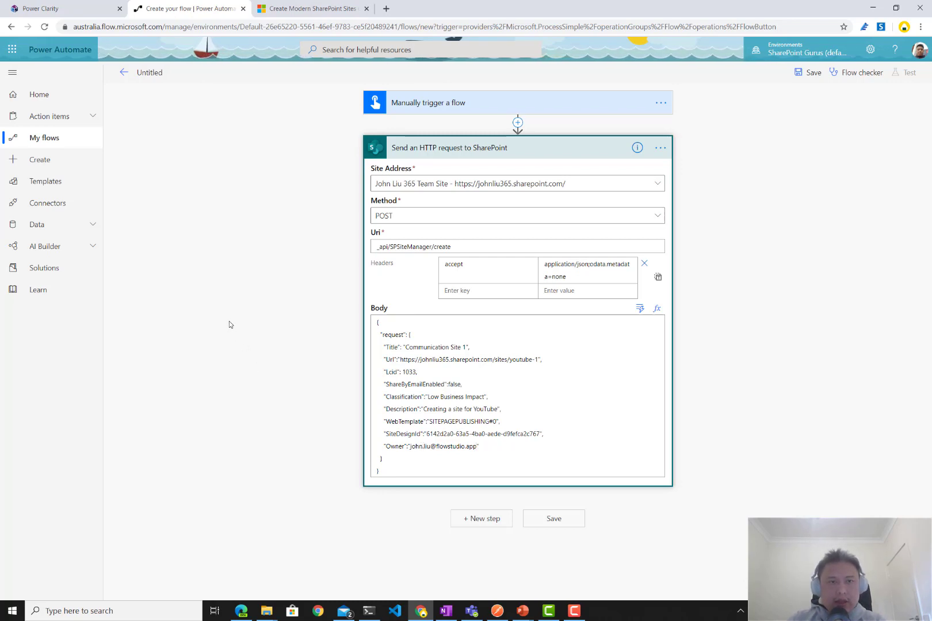
Step: Name the flow 'create sp site and add list', save it, and open My flows in a new tab
left_click(144, 85)
type("create")
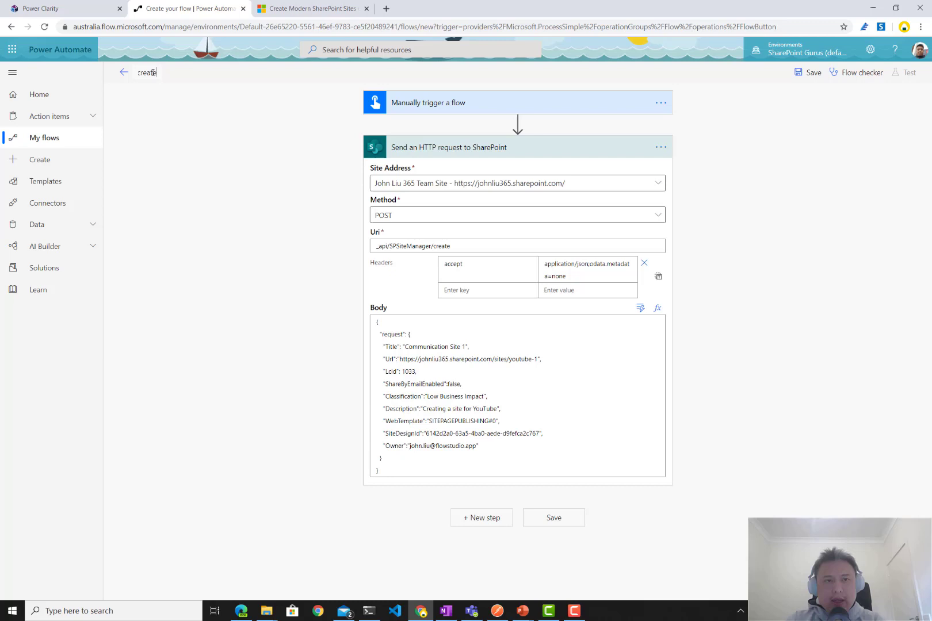
type(" sp site and")
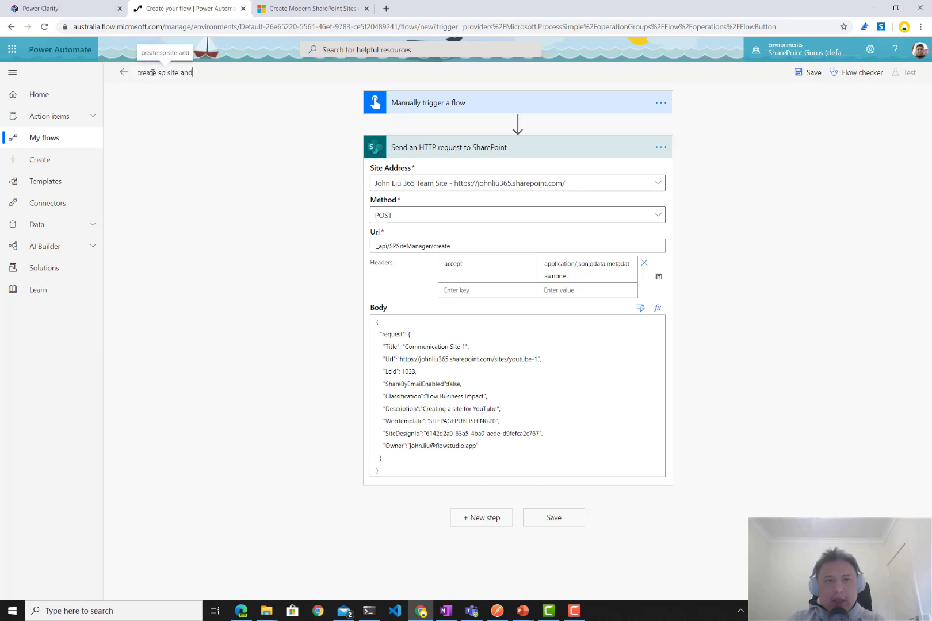
type(" apply desgi")
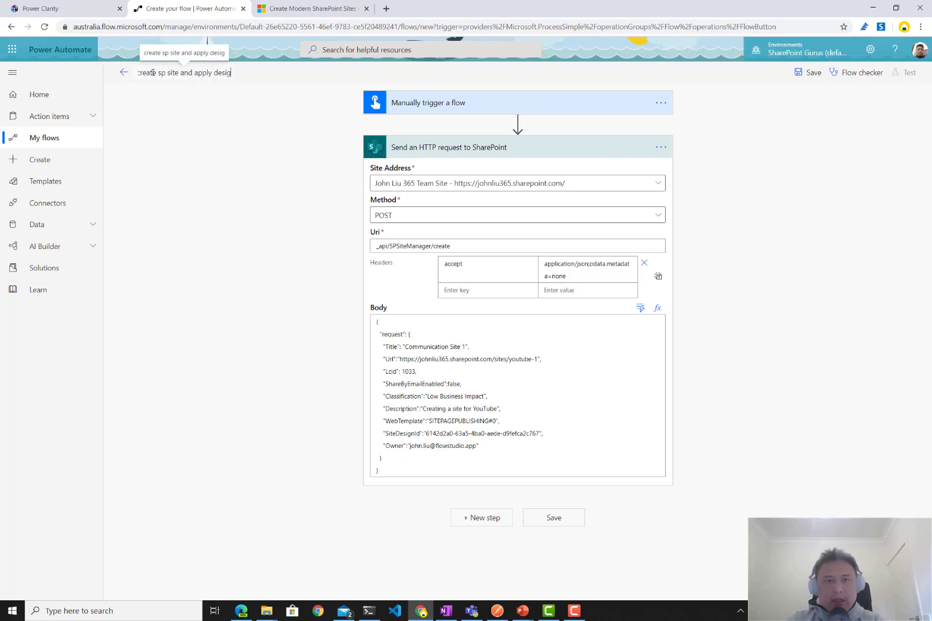
key("BackSpace")
key("BackSpace")
key("BackSpace")
key("BackSpace")
key("BackSpace")
key("BackSpace")
key("BackSpace")
key("BackSpace")
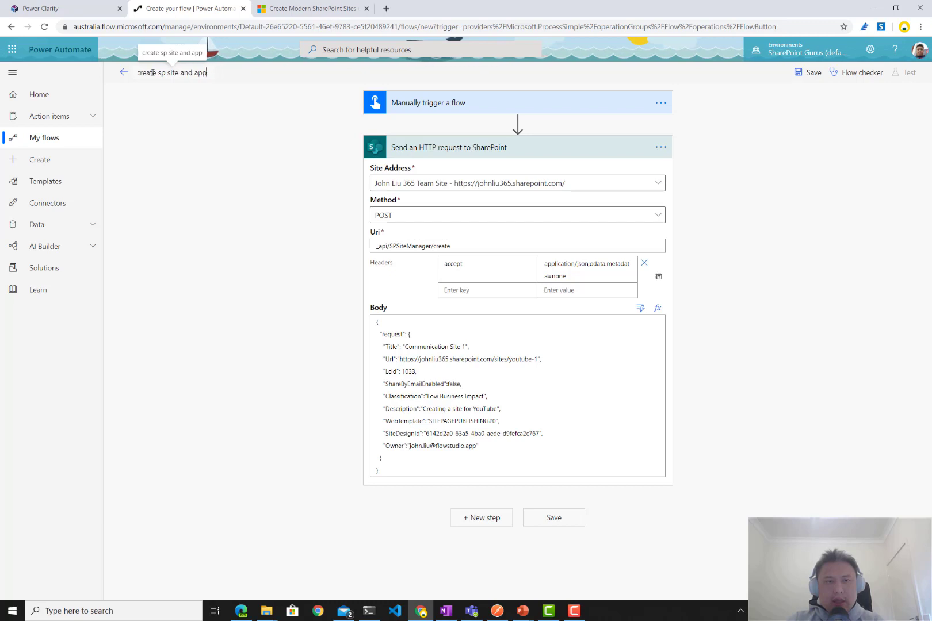
key("BackSpace")
key("BackSpace")
type("dd lis")
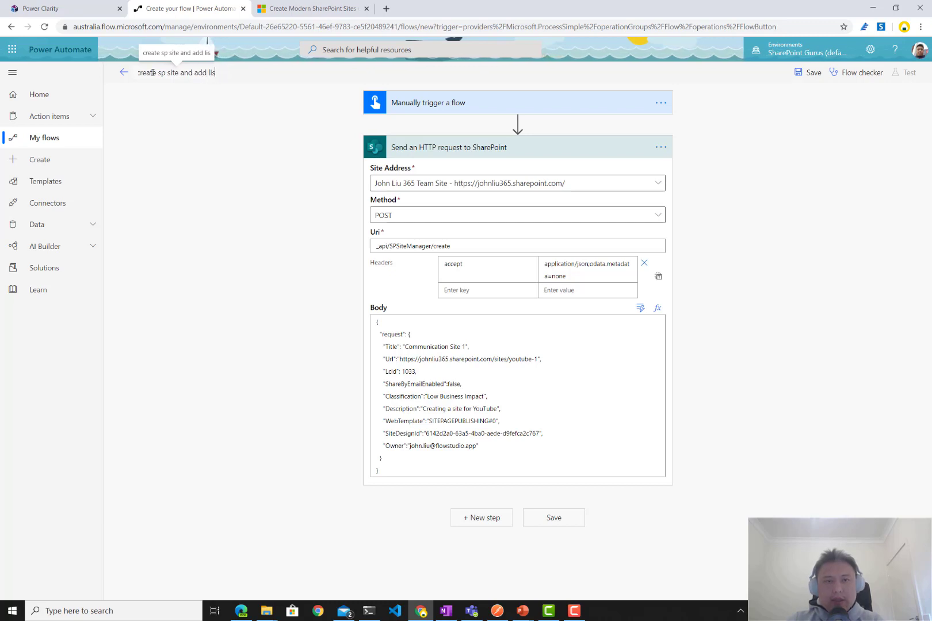
type("t")
left_click(808, 72)
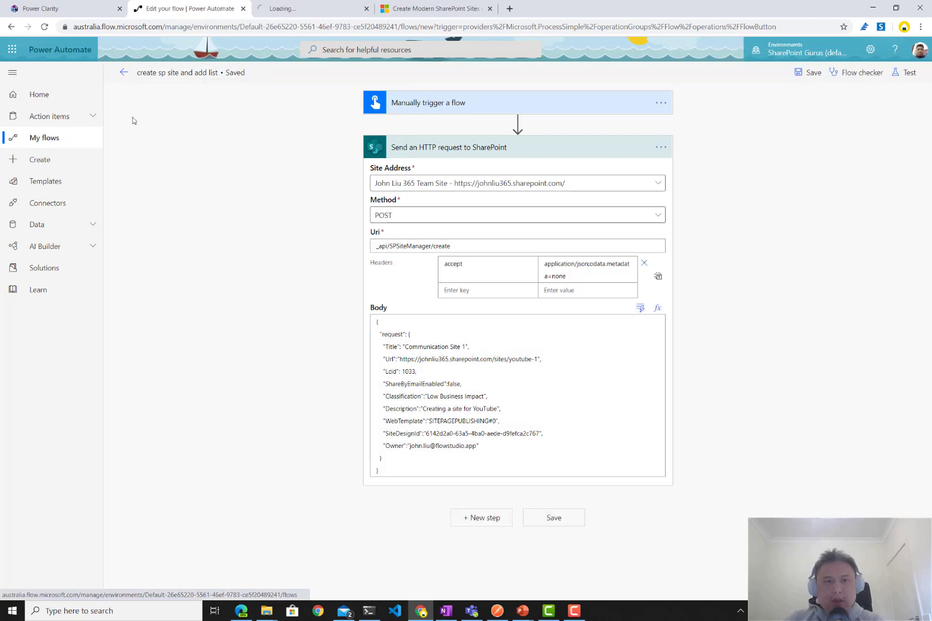
middle_click(123, 72)
left_click(286, 6)
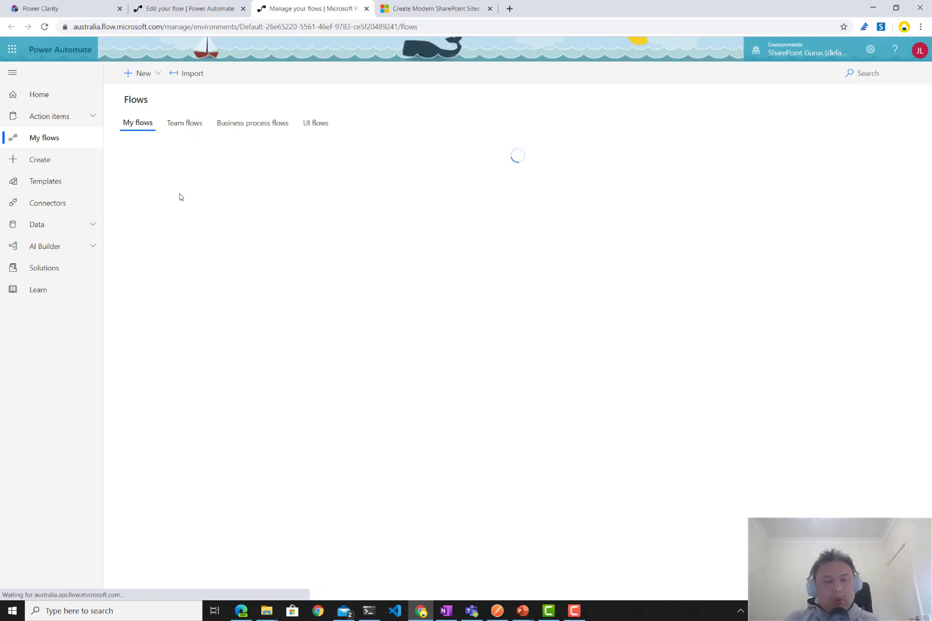
Step: Open the Create Custom List via SiteScriptAction flow and inspect its createSPList-definition and actionDefinition steps
left_click(382, 322)
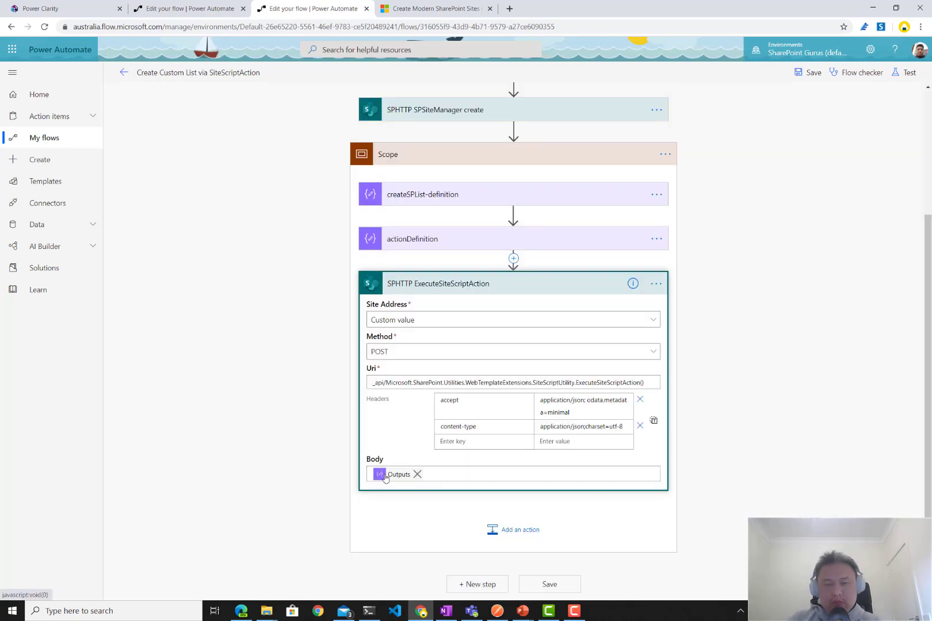
left_click(439, 282)
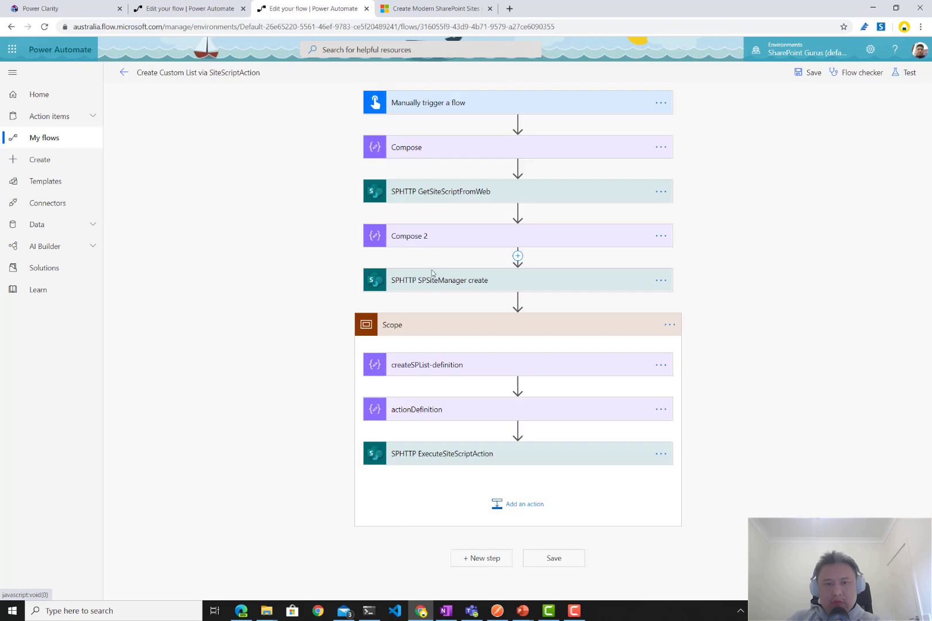
left_click(447, 412)
left_click(447, 412)
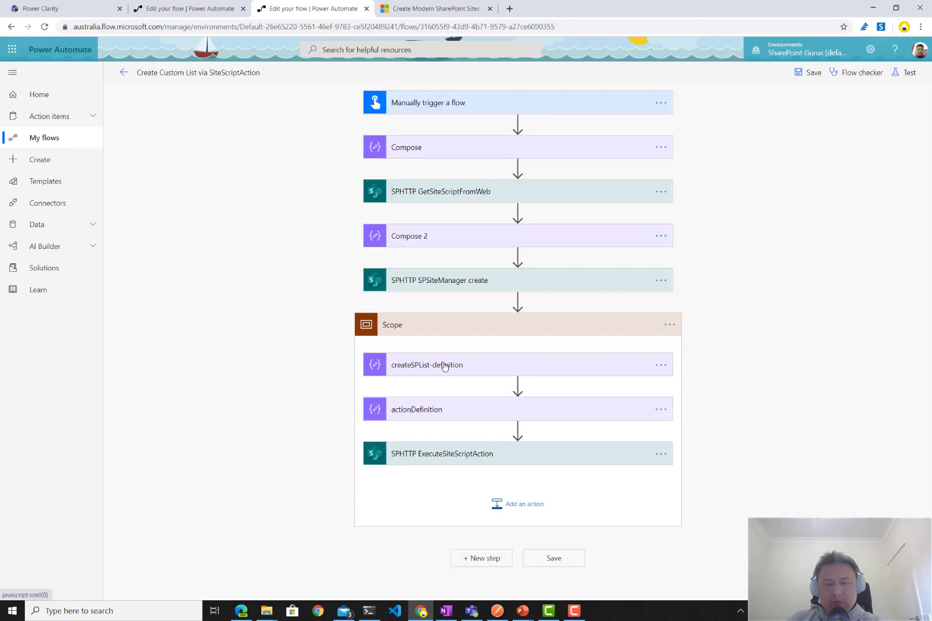
left_click(444, 366)
left_click(444, 366)
Step: Check the Scope block's options, save that flow, and return to create sp site and add list
left_click(665, 325)
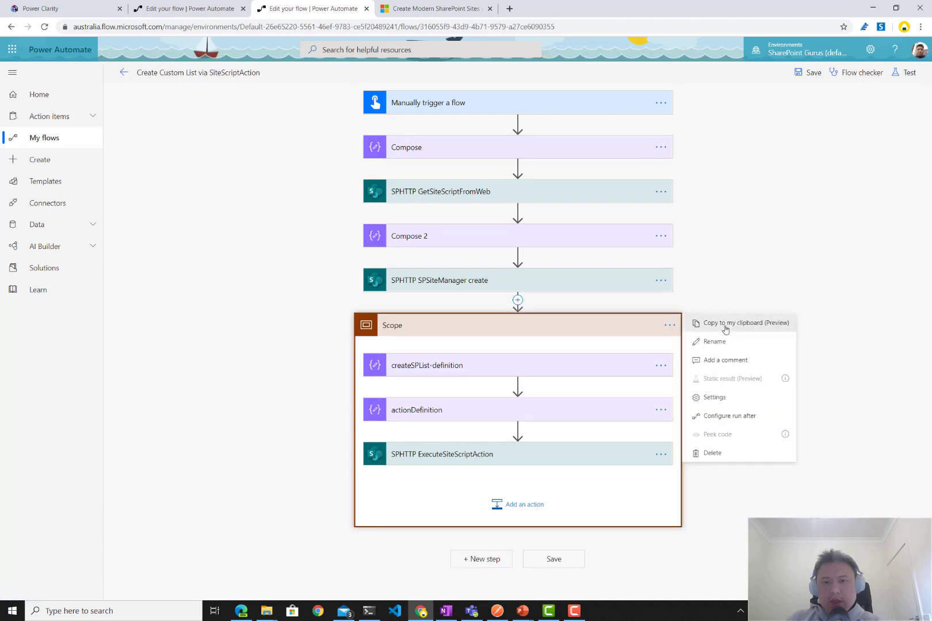
left_click(687, 324)
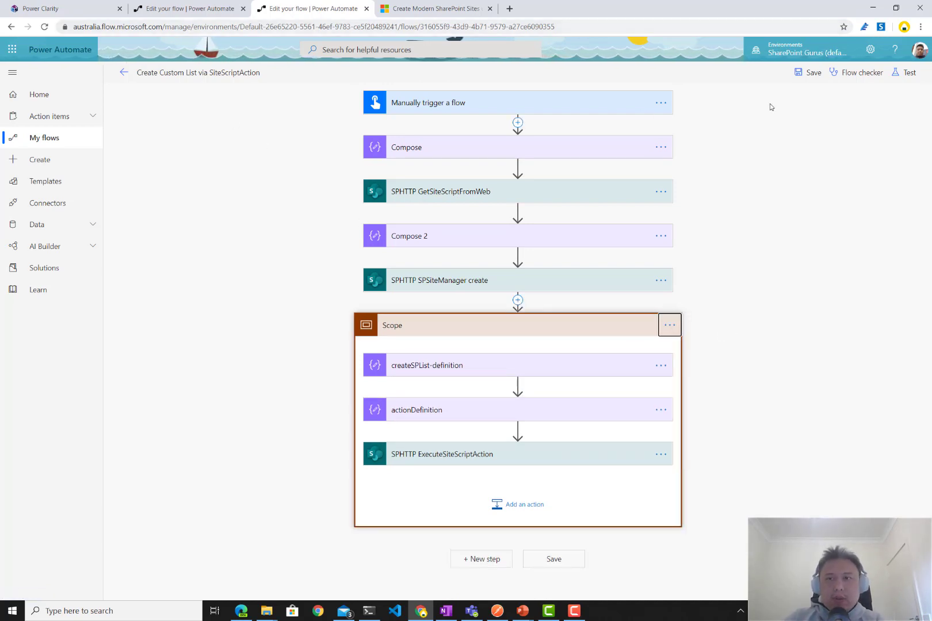
left_click(810, 73)
left_click(184, 9)
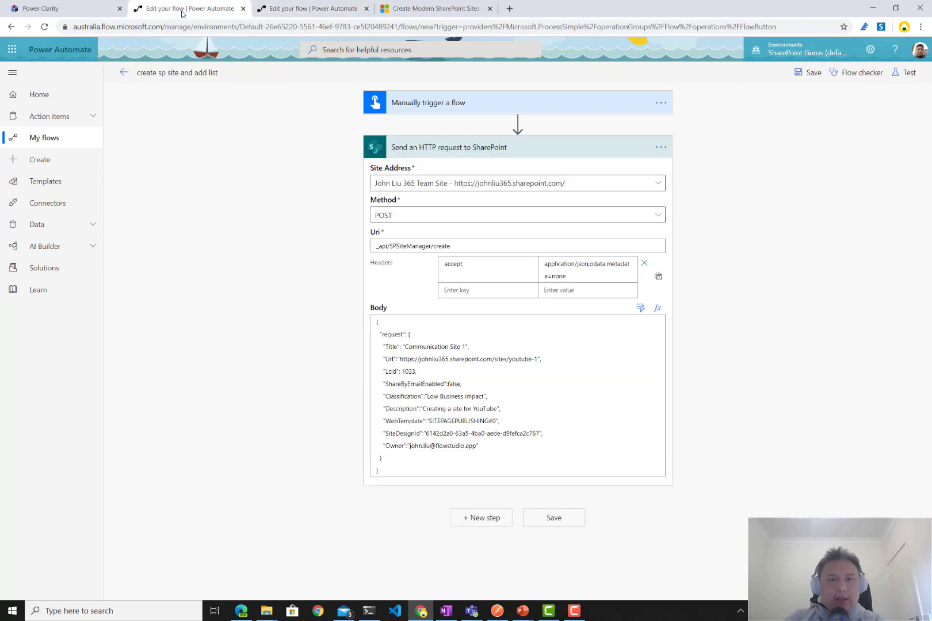
Step: Insert the copied Scope from My clipboard as a new step after the HTTP request
left_click(485, 519)
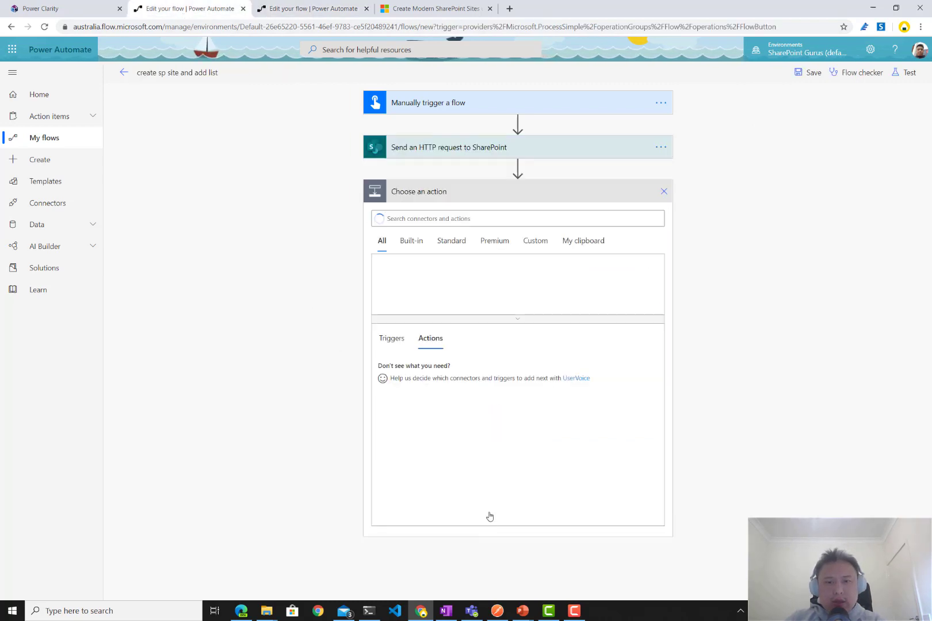
left_click(584, 243)
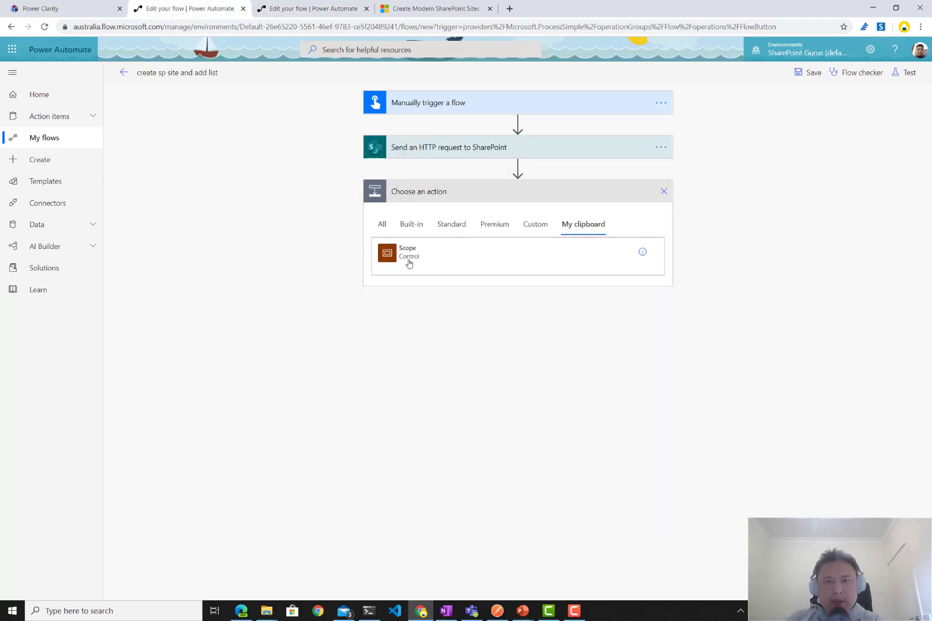
left_click(398, 255)
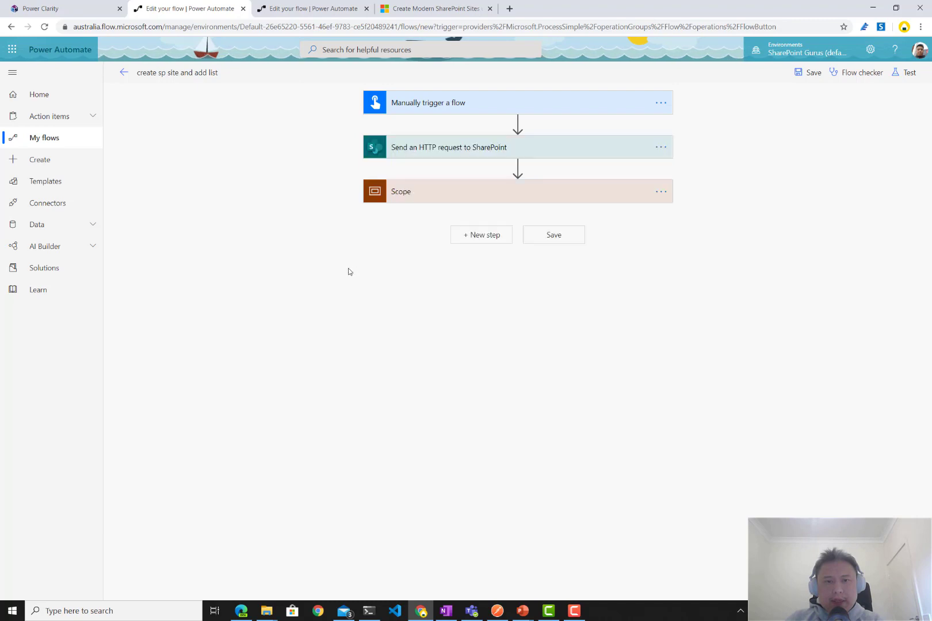
Step: Expand the Scope and review createSPList-definition's JSON, its createSPList verb and Customer_Tracking name
left_click(431, 195)
left_click(424, 233)
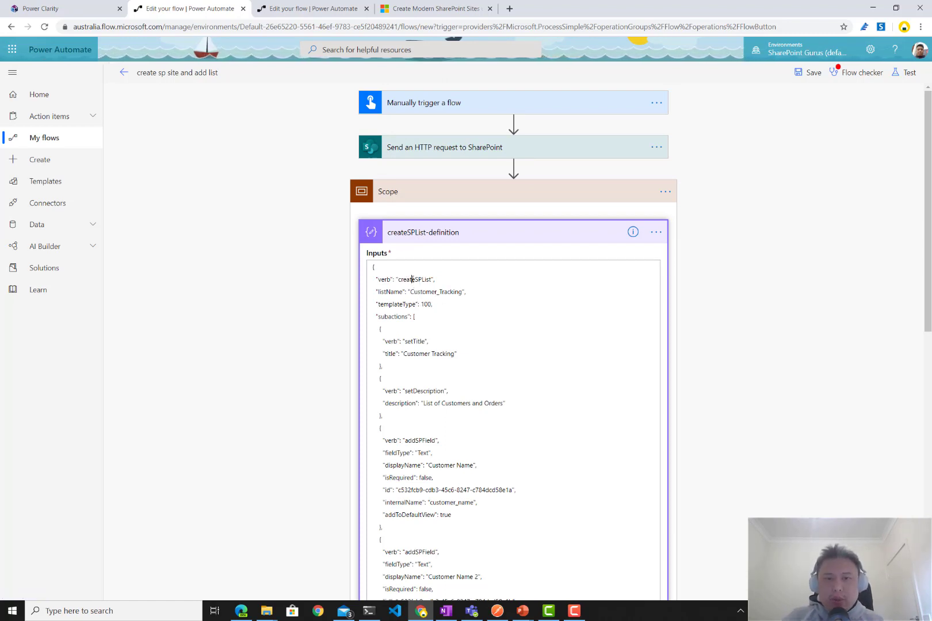
double_click(411, 279)
scroll(456, 305, "down", 1)
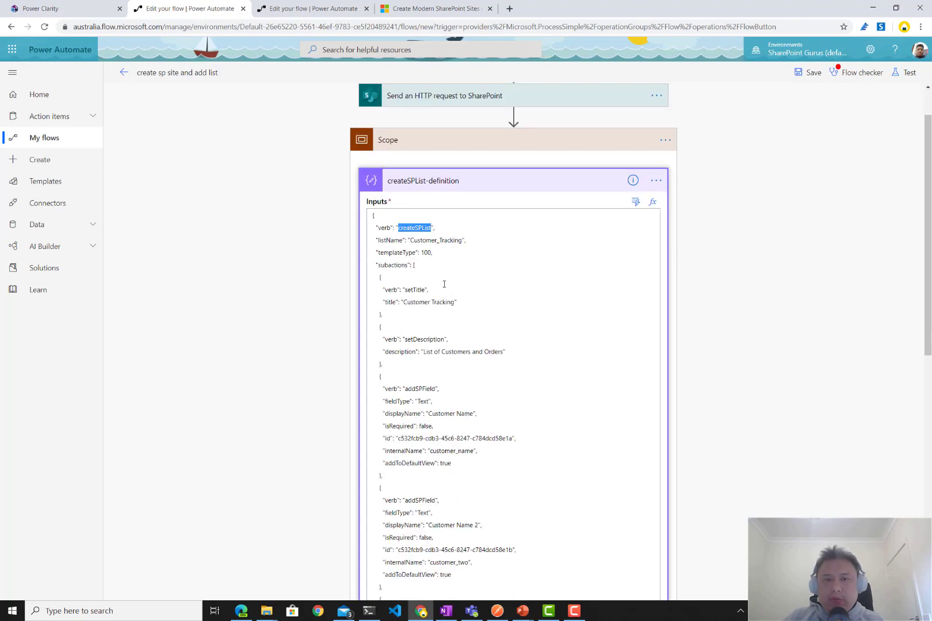
double_click(422, 239)
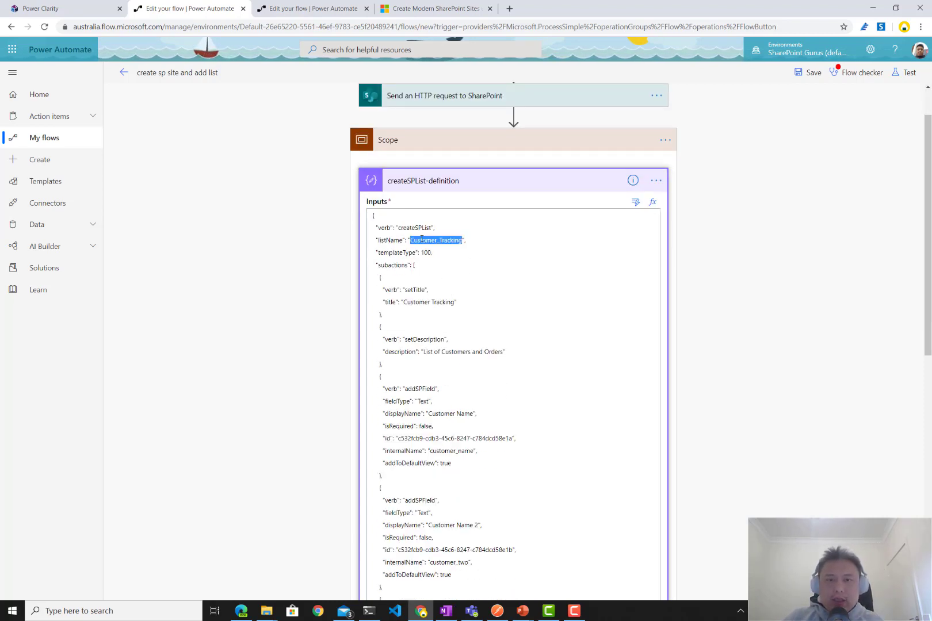
left_click(435, 182)
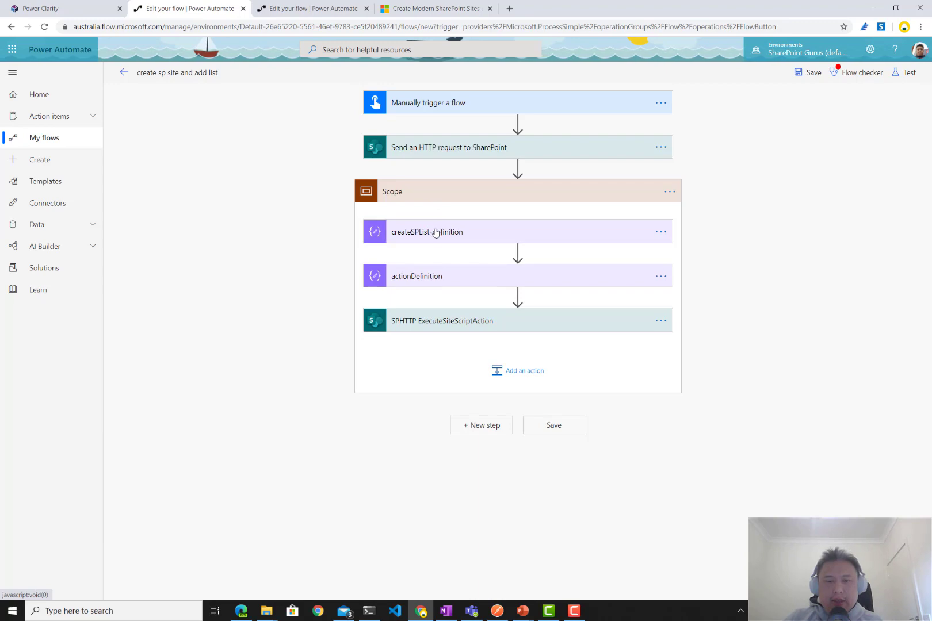
Step: Expand createSPList-definition, actionDefinition and SPHTTP ExecuteSiteScriptAction to review their settings
left_click(435, 232)
scroll(435, 371, "down", 2)
scroll(435, 370, "down", 2)
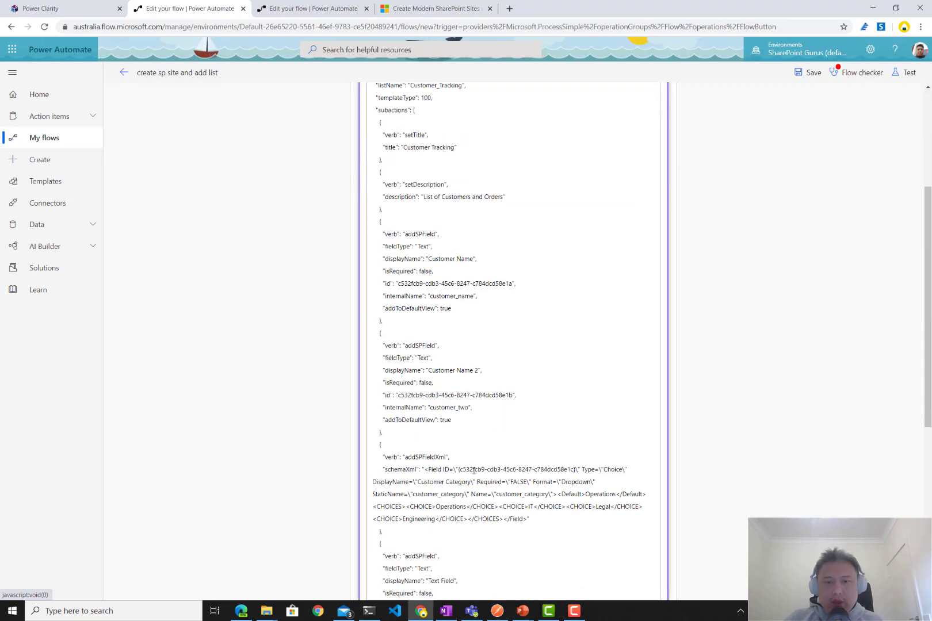
scroll(476, 469, "down", 1)
scroll(485, 464, "down", 1)
scroll(488, 451, "down", 1)
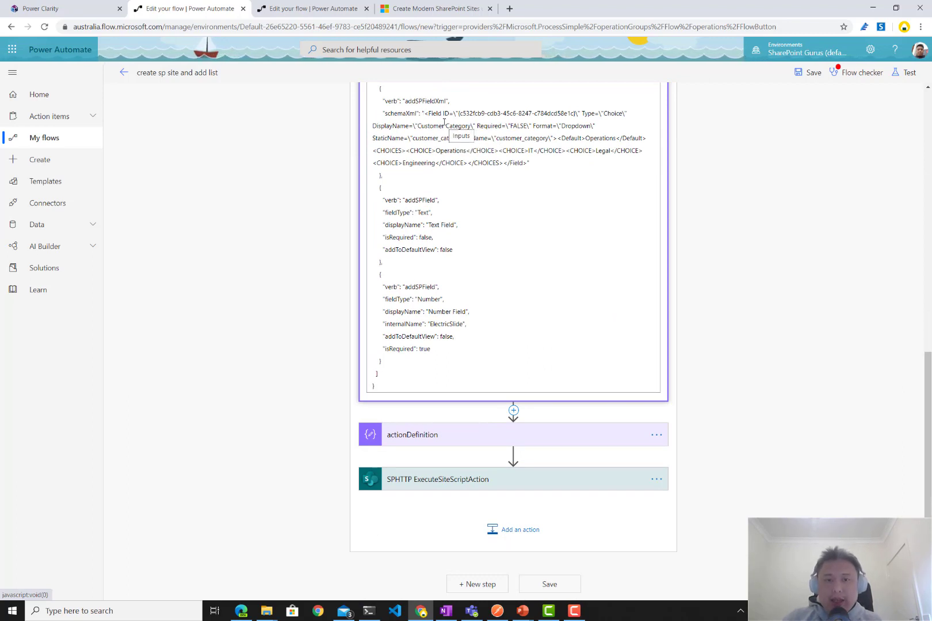
left_click(455, 443)
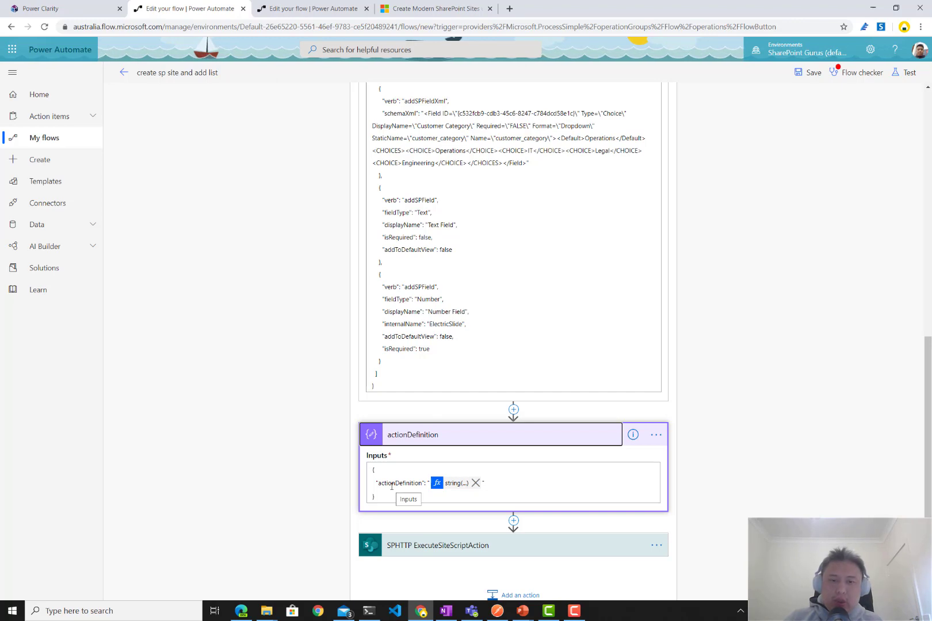
left_click(440, 546)
scroll(294, 509, "down", 4)
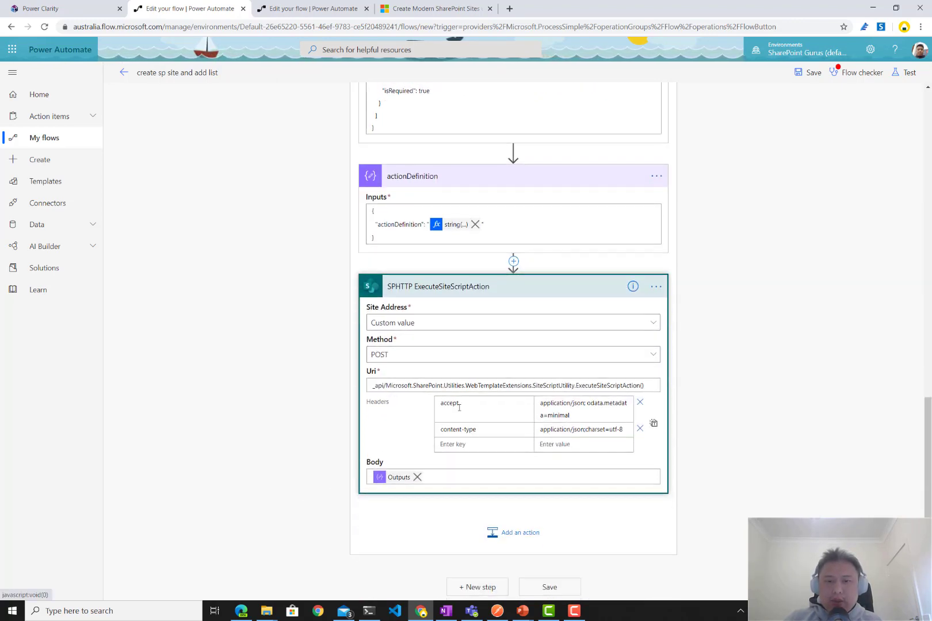
left_click(440, 325)
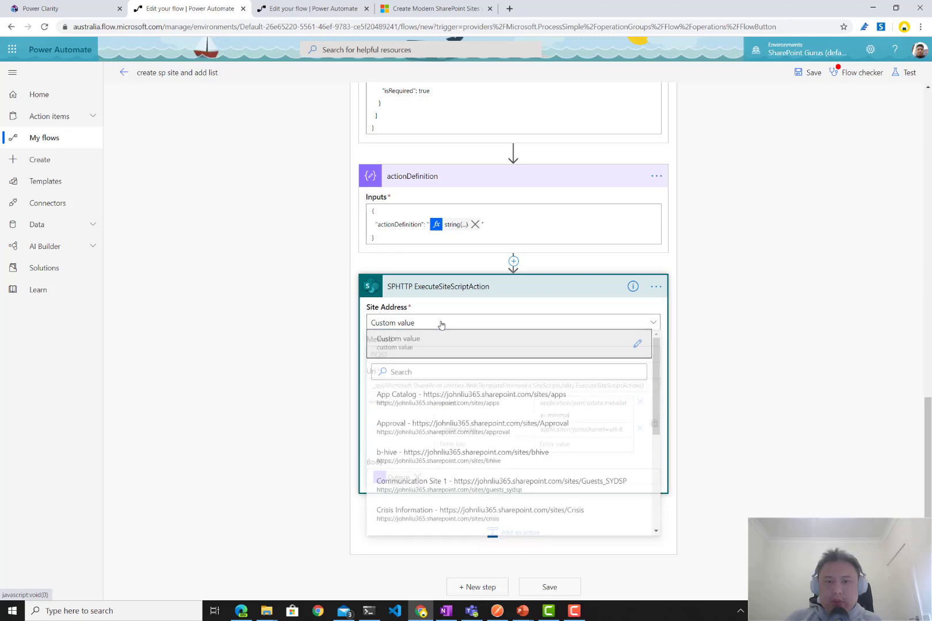
left_click(637, 349)
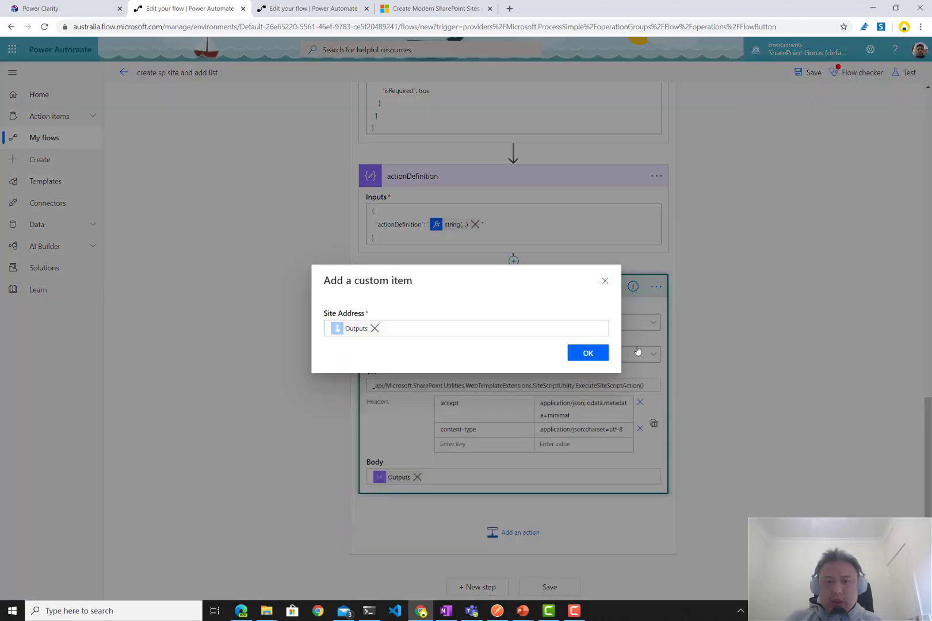
left_click(374, 329)
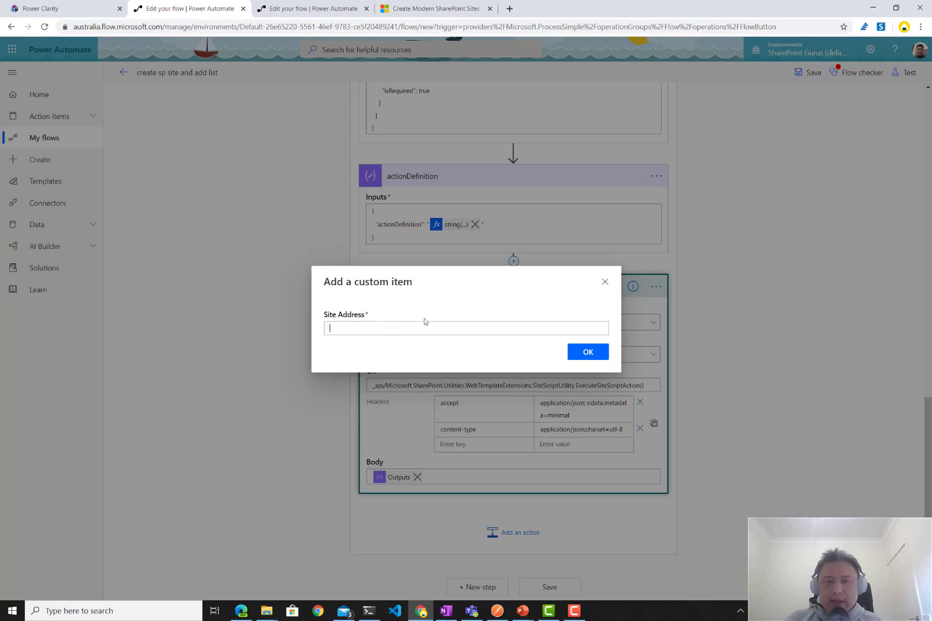
left_click(605, 284)
scroll(699, 295, "up", 2)
scroll(716, 338, "up", 5)
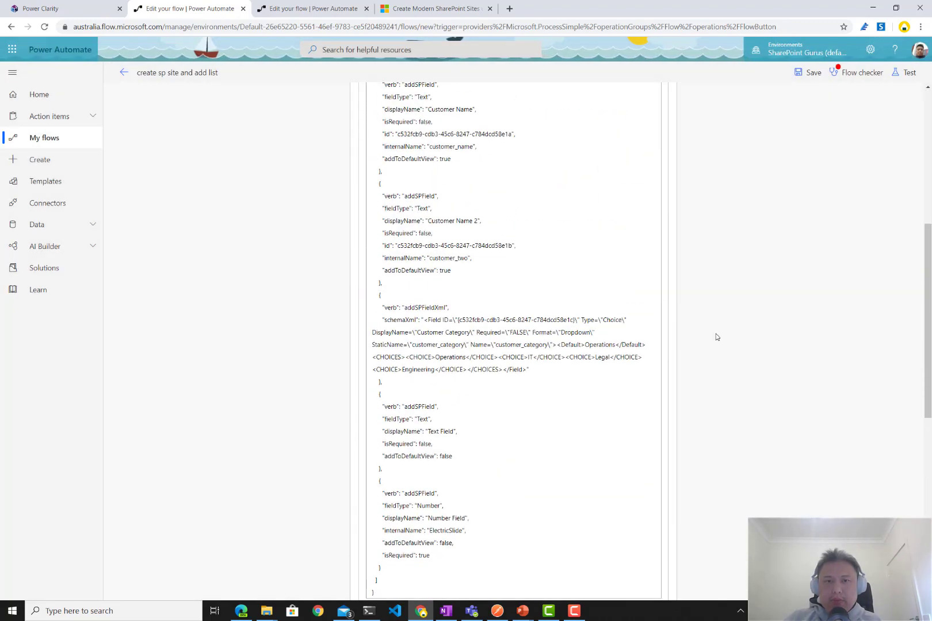
scroll(716, 337, "up", 2)
scroll(732, 313, "up", 2)
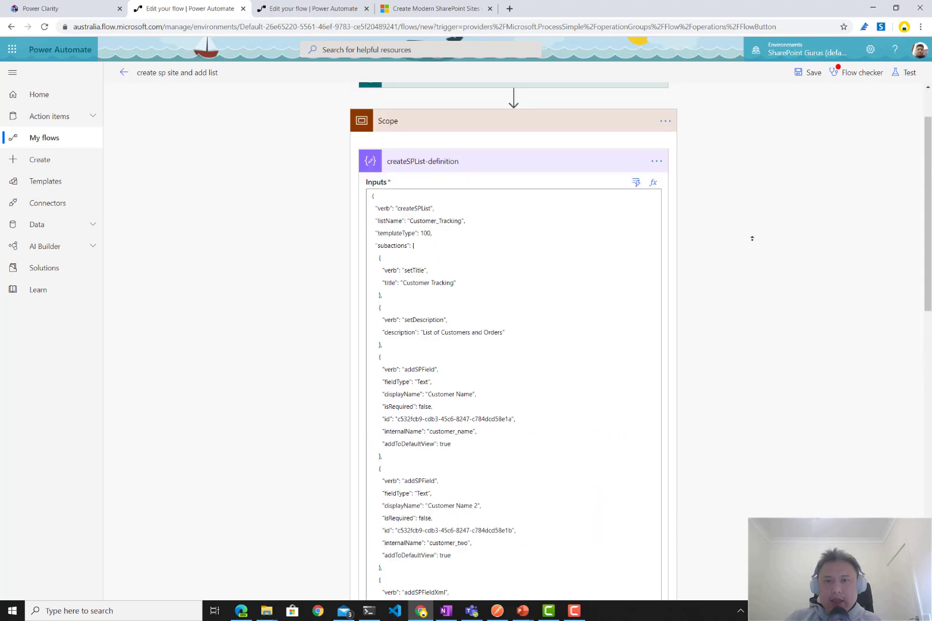
scroll(612, 261, "up", 3)
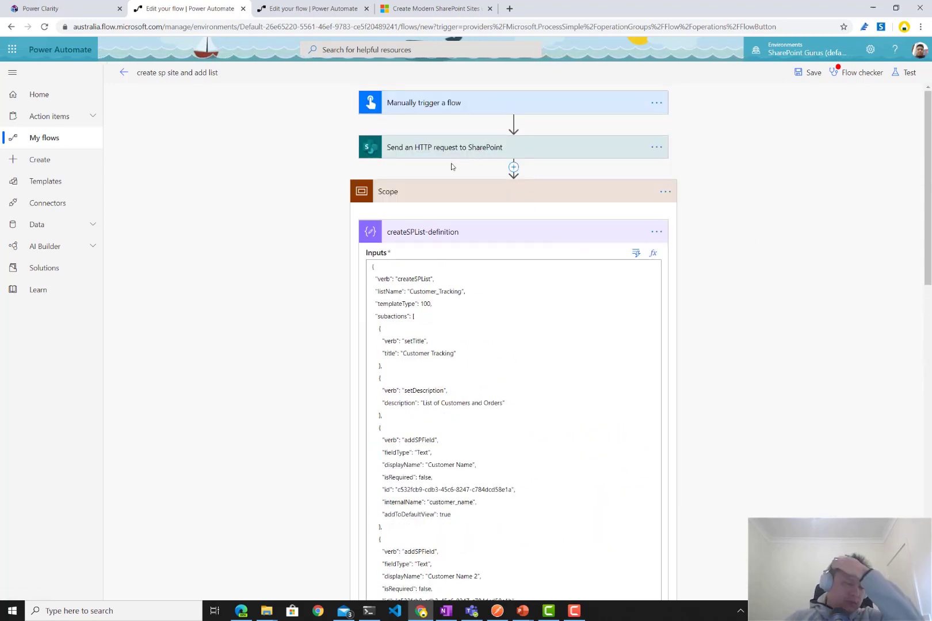
Step: Copy the new site's Url from the SharePoint HTTP request body
left_click(459, 149)
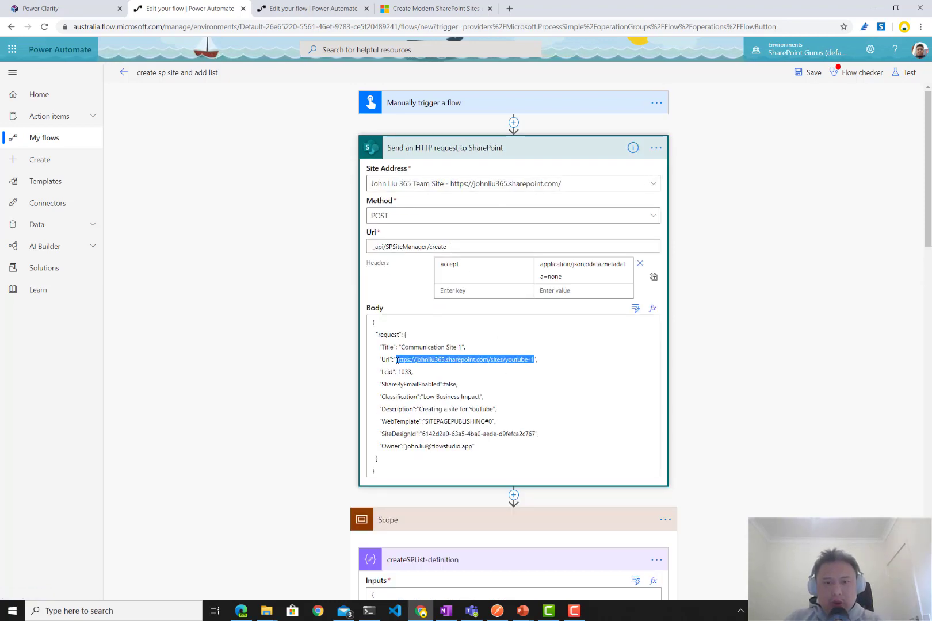
left_click_drag(534, 360, 395, 360)
key("ctrl+c")
left_click(758, 376)
scroll(759, 395, "down", 4)
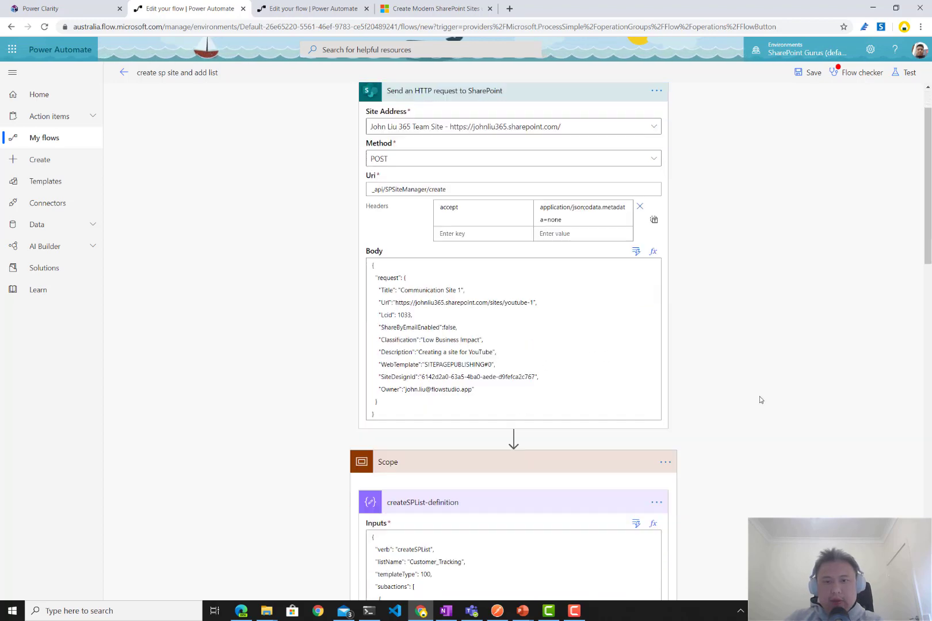
scroll(759, 399, "down", 3)
scroll(760, 399, "down", 3)
scroll(759, 399, "down", 3)
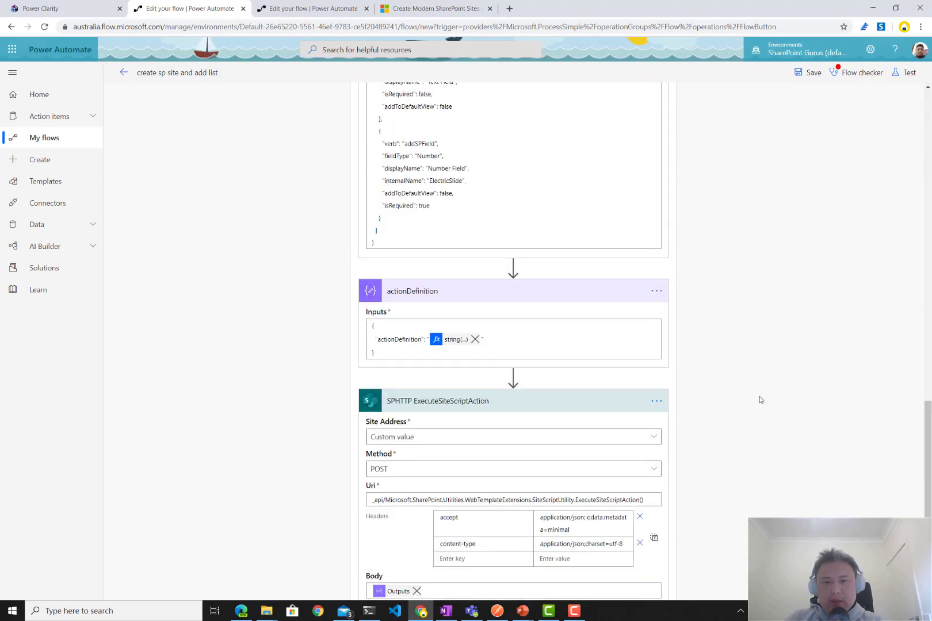
scroll(750, 400, "down", 1)
scroll(750, 401, "down", 2)
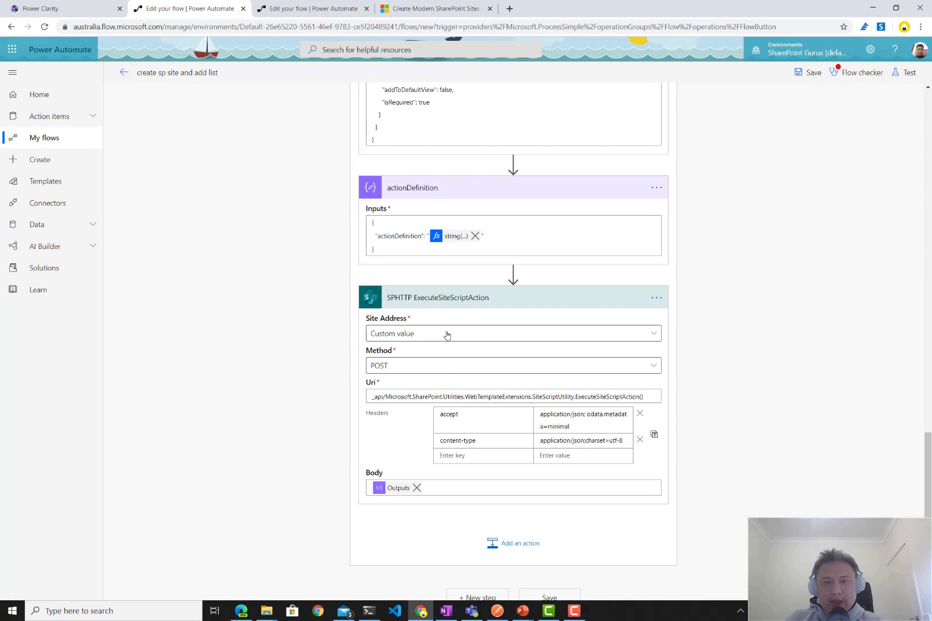
Step: Visit the youtube-1 site address in a new browser tab, getting a 404 page
left_click(509, 9)
key("ctrl+v")
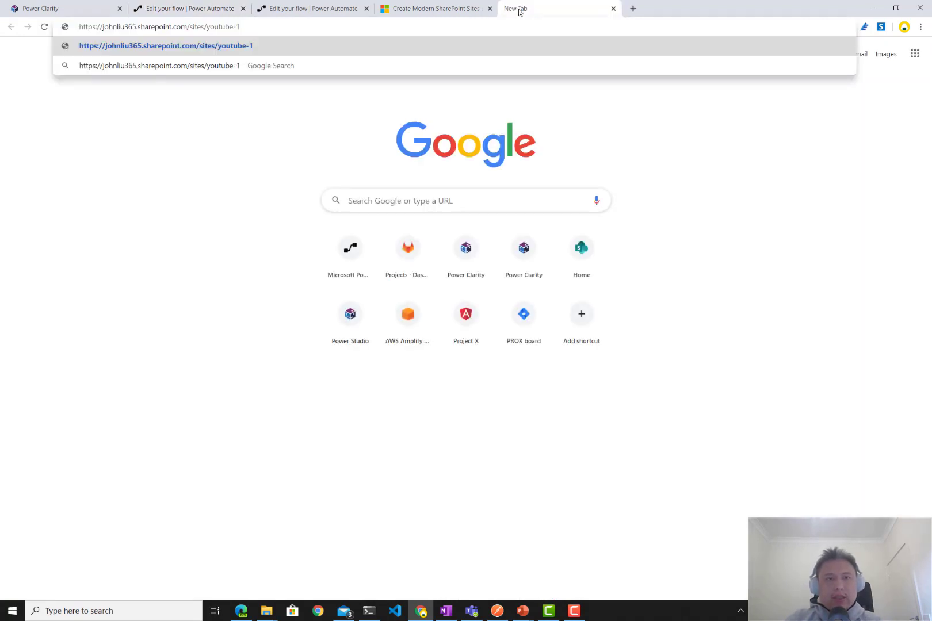
key("Return")
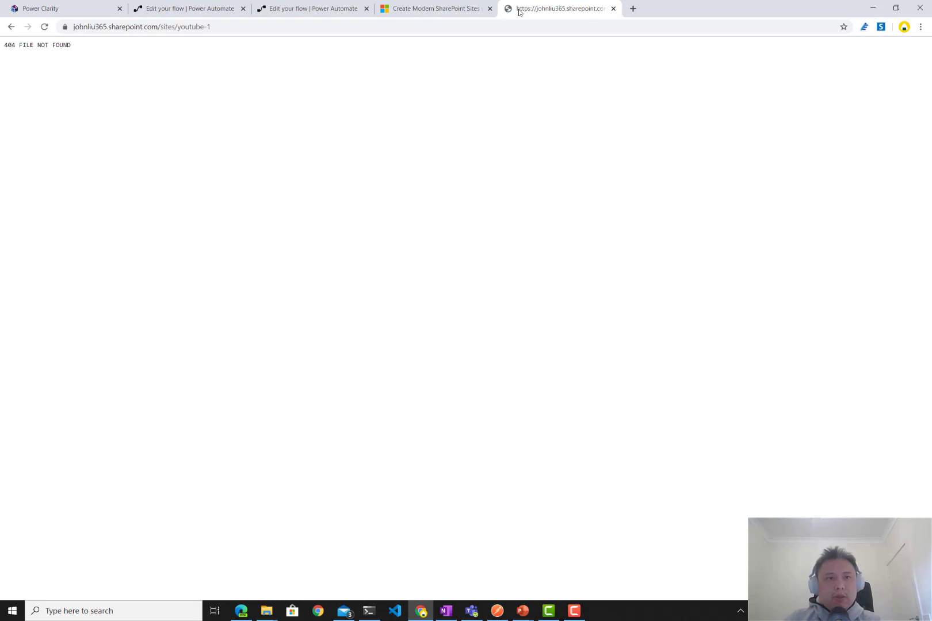
left_click(195, 14)
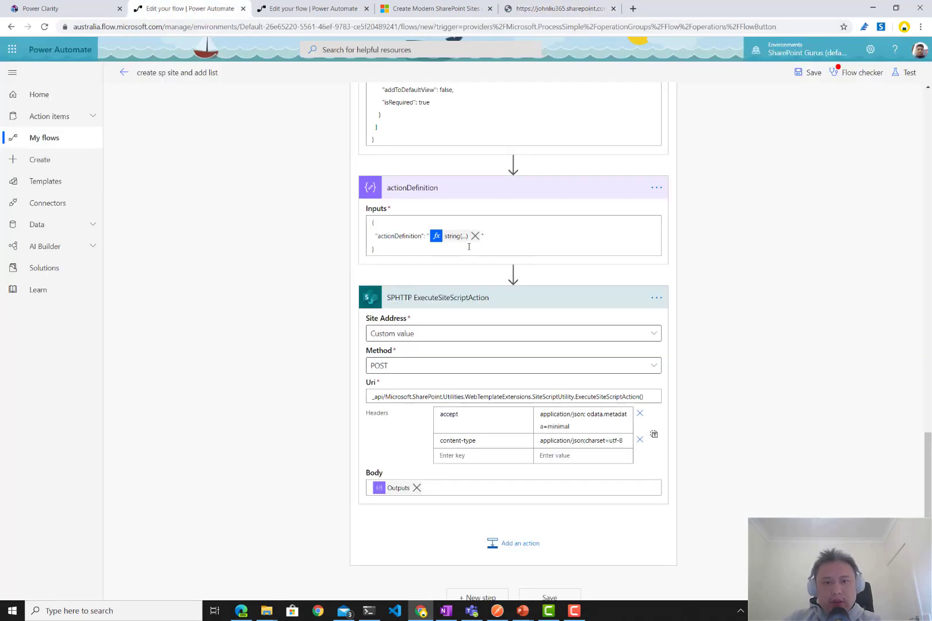
left_click(463, 336)
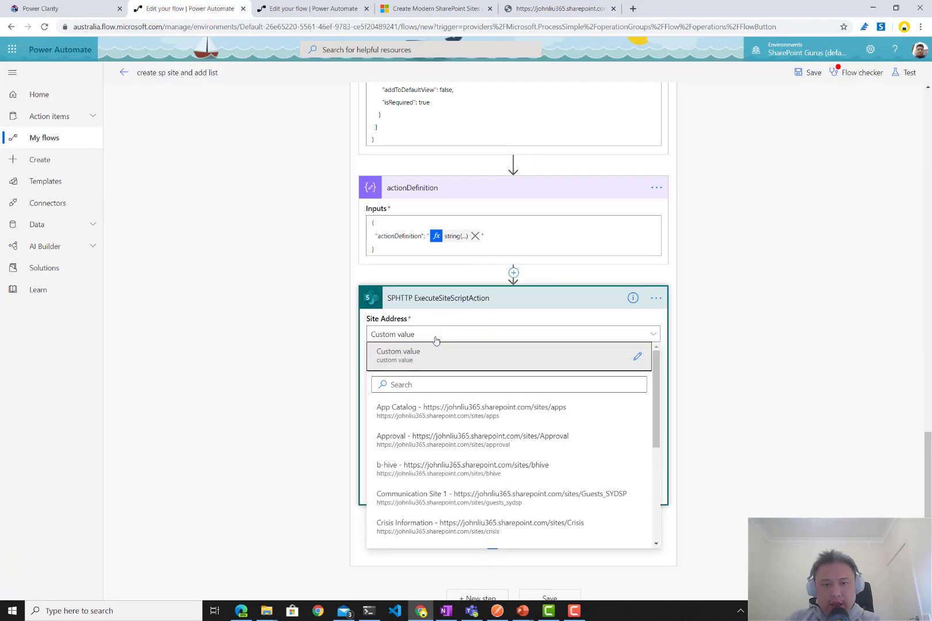
left_click(637, 356)
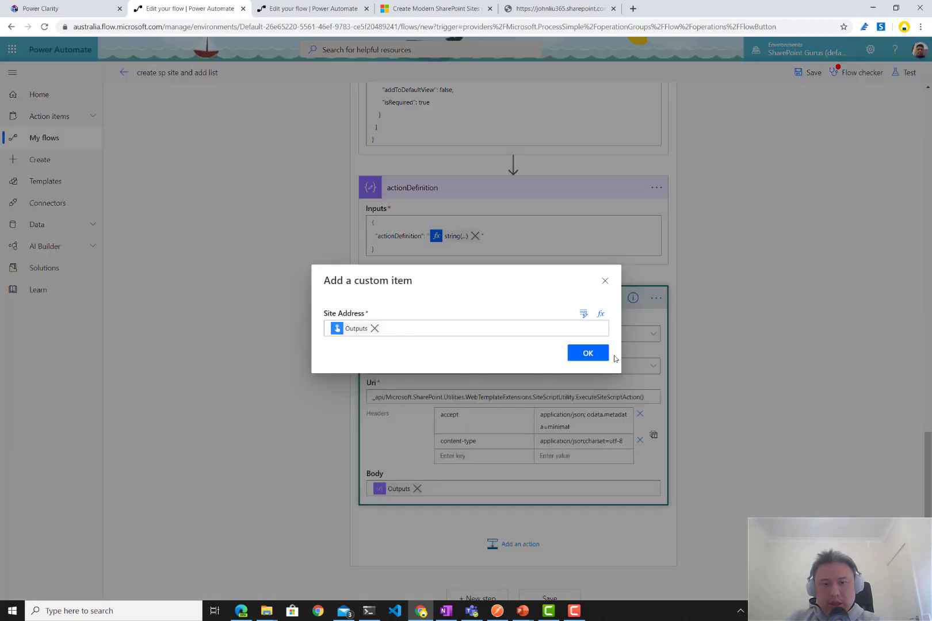
left_click(374, 328)
key("ctrl+v")
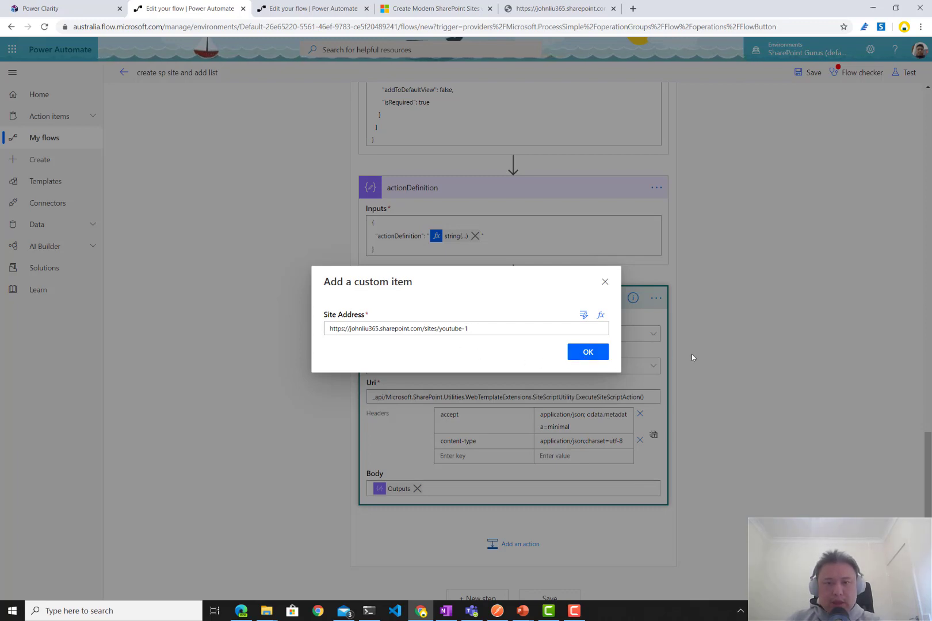
key("Return")
scroll(744, 364, "up", 3)
scroll(744, 364, "up", 5)
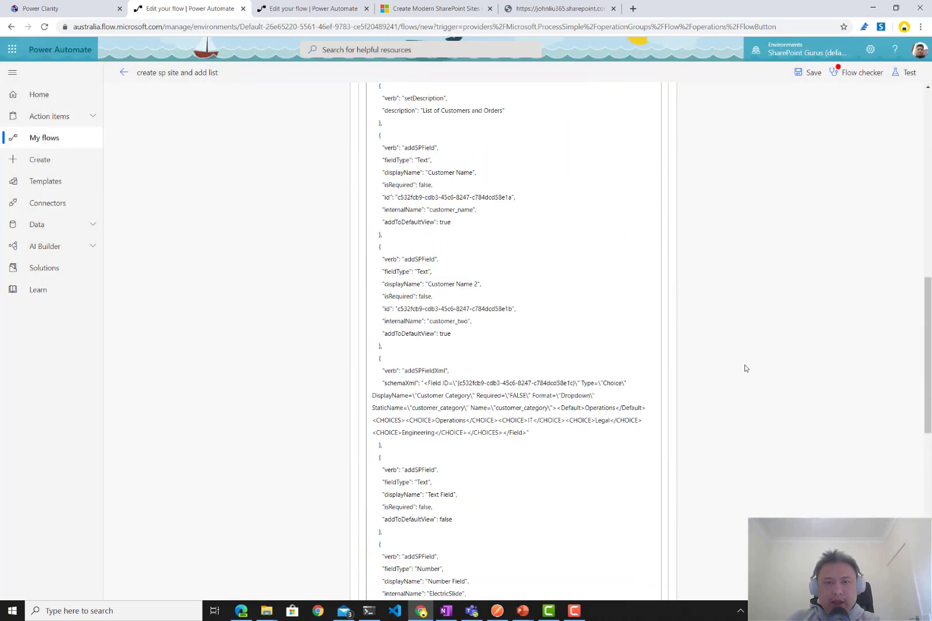
scroll(743, 368, "up", 3)
scroll(744, 368, "up", 3)
scroll(698, 376, "up", 1)
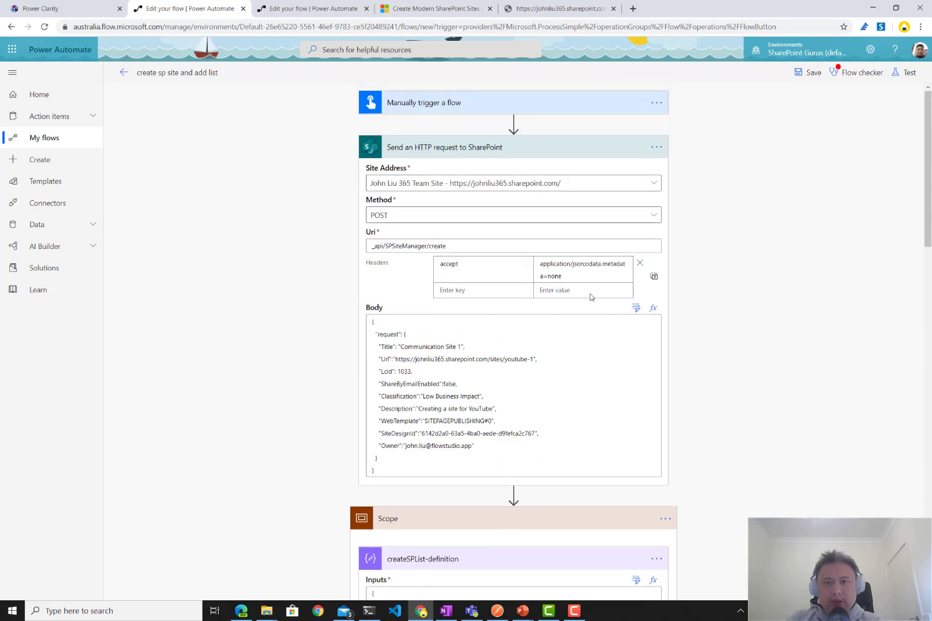
Step: Add a Compose data operation step right after the trigger
left_click(513, 122)
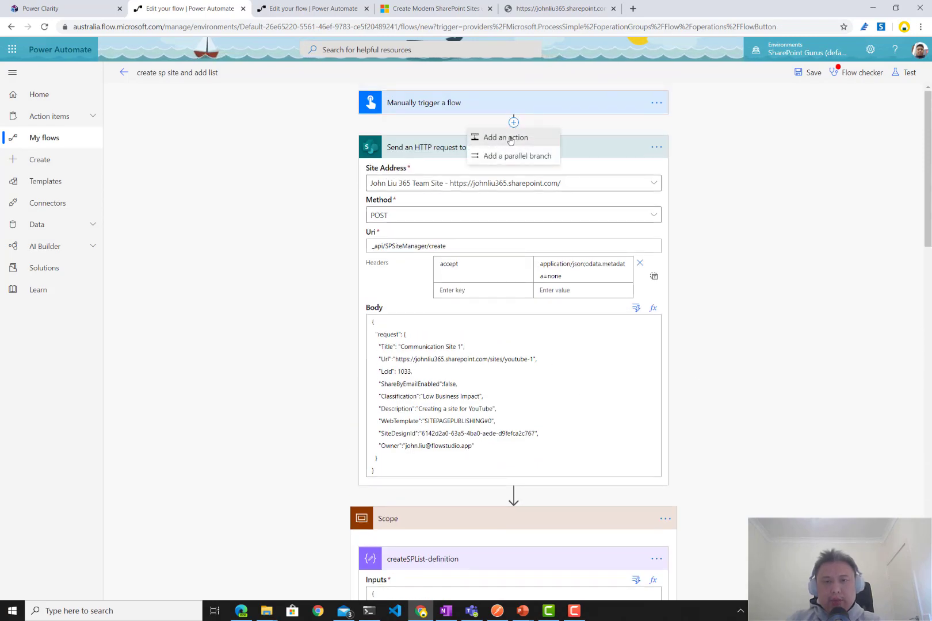
left_click(505, 137)
type("co")
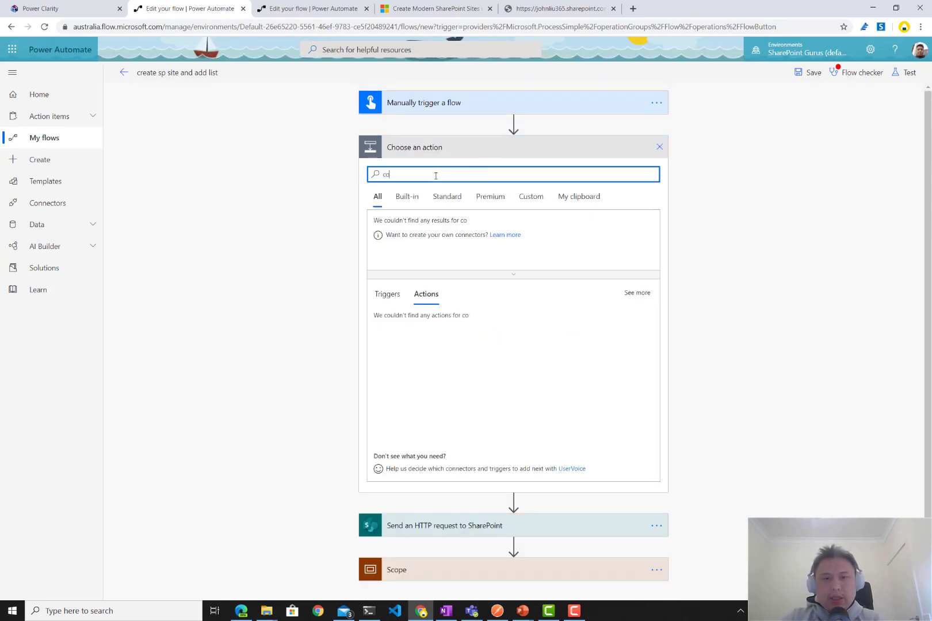
type("mpose")
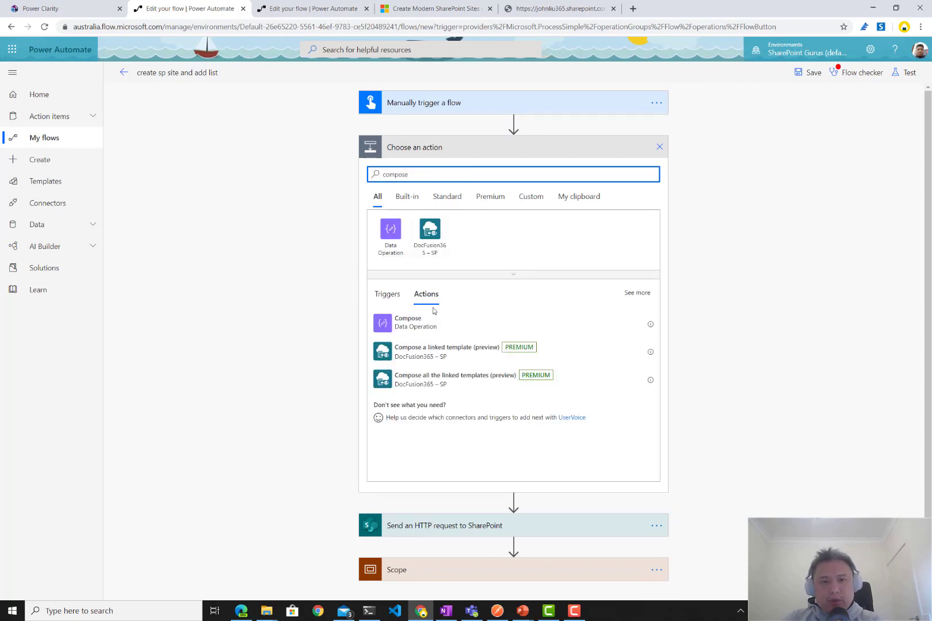
left_click(428, 329)
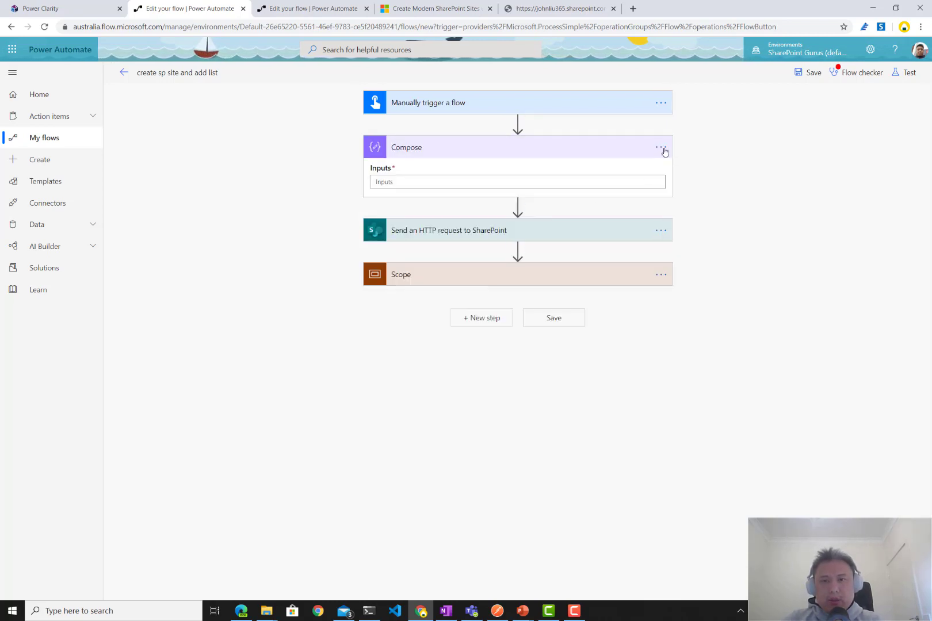
Step: Rename the Compose step 'site' and paste the sites/youtube-1 URL as its Inputs
left_click(660, 147)
left_click(705, 163)
type("sit")
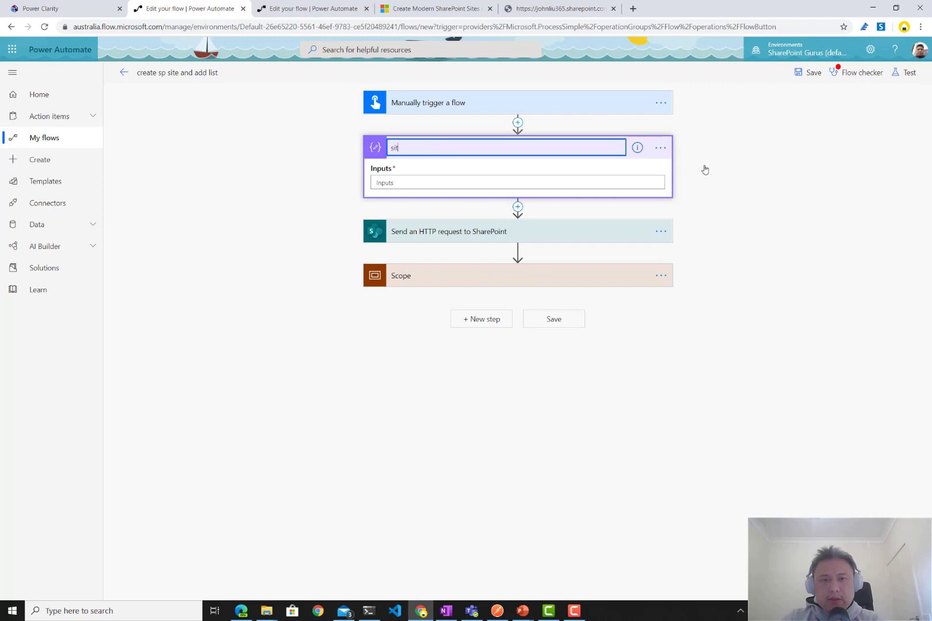
type("e")
key("Return")
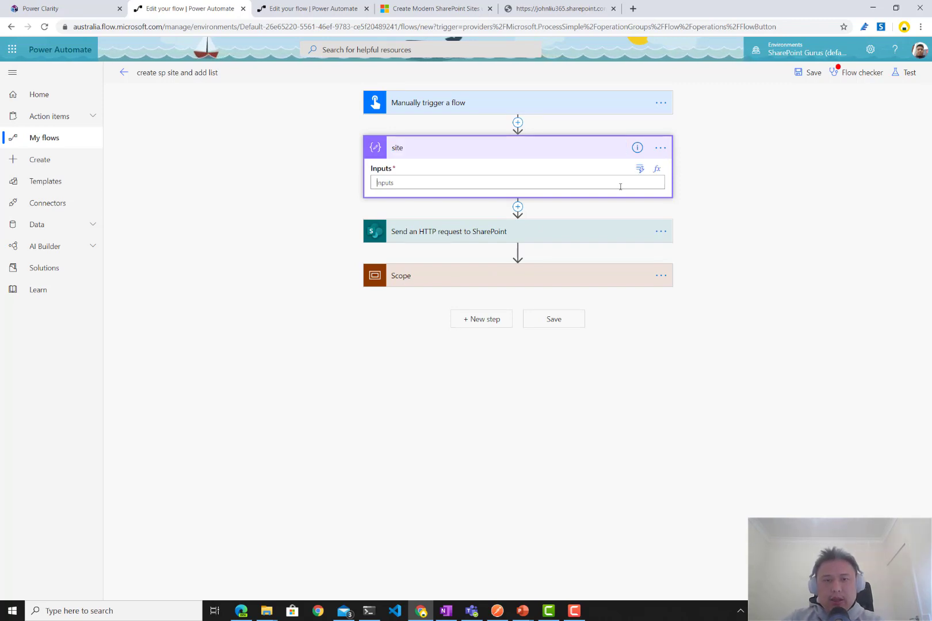
key("ctrl+v")
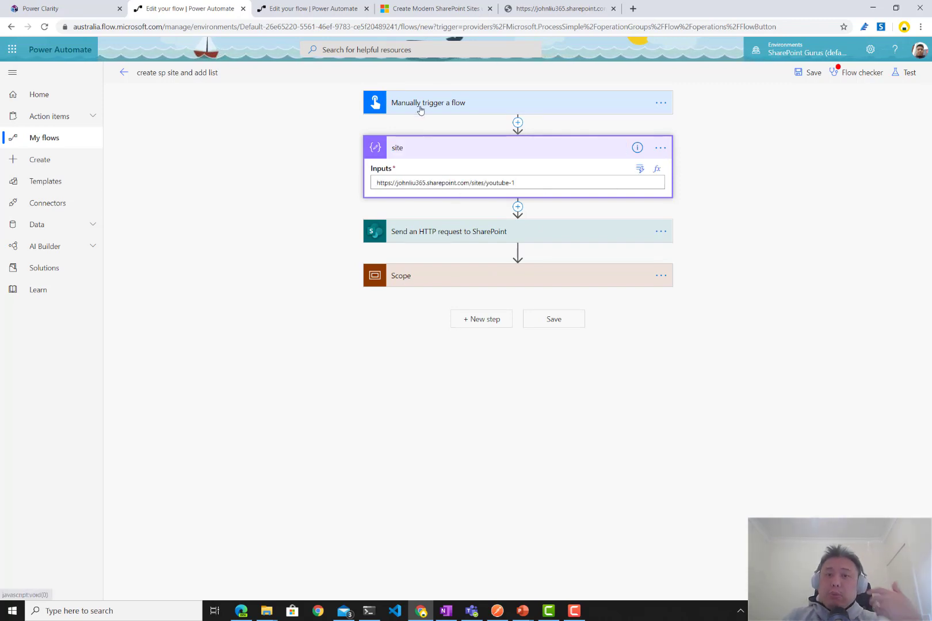
left_click(419, 109)
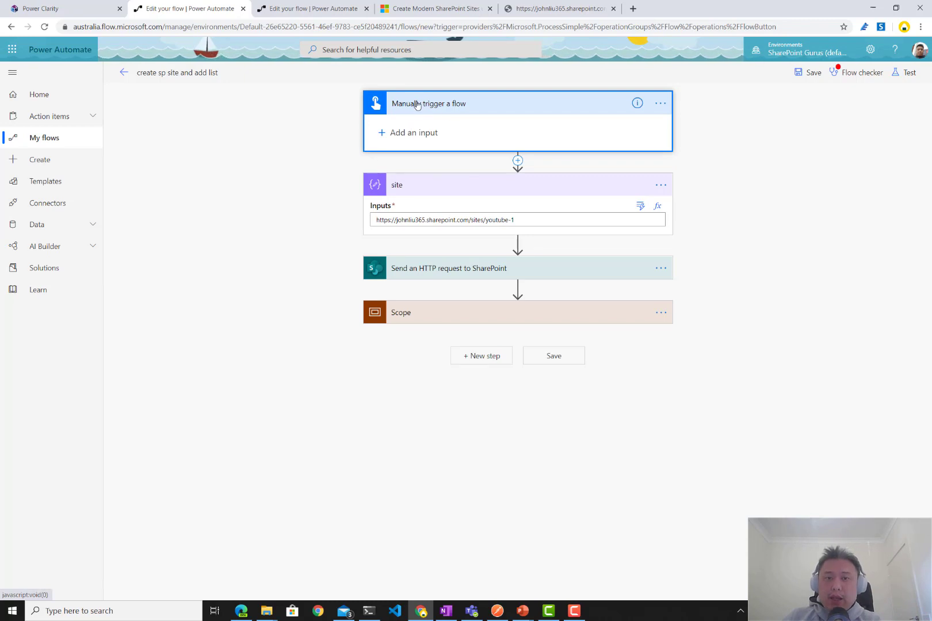
left_click(426, 115)
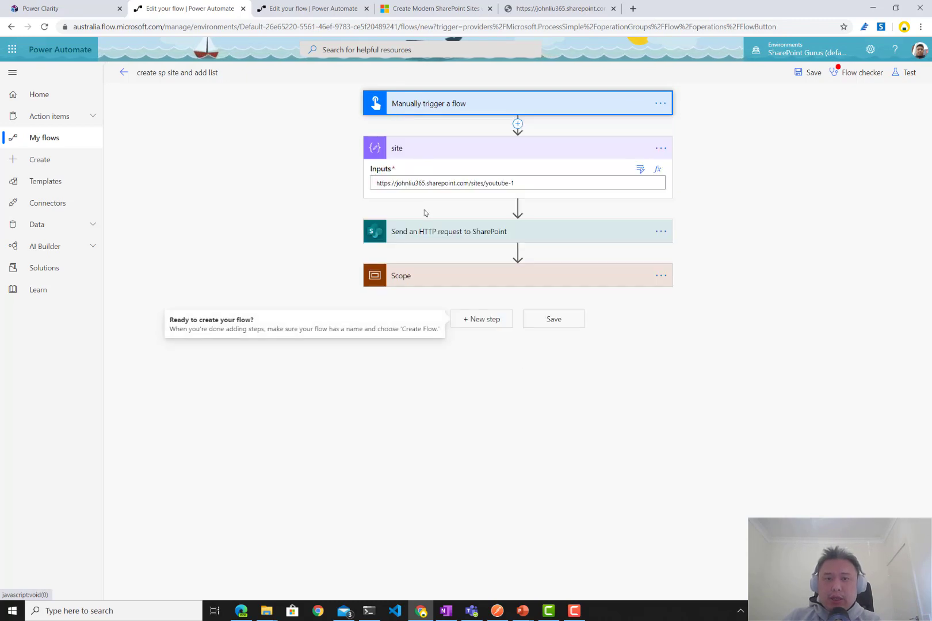
Step: Delete the hard-coded site URL from the HTTP request body's Url
left_click(451, 235)
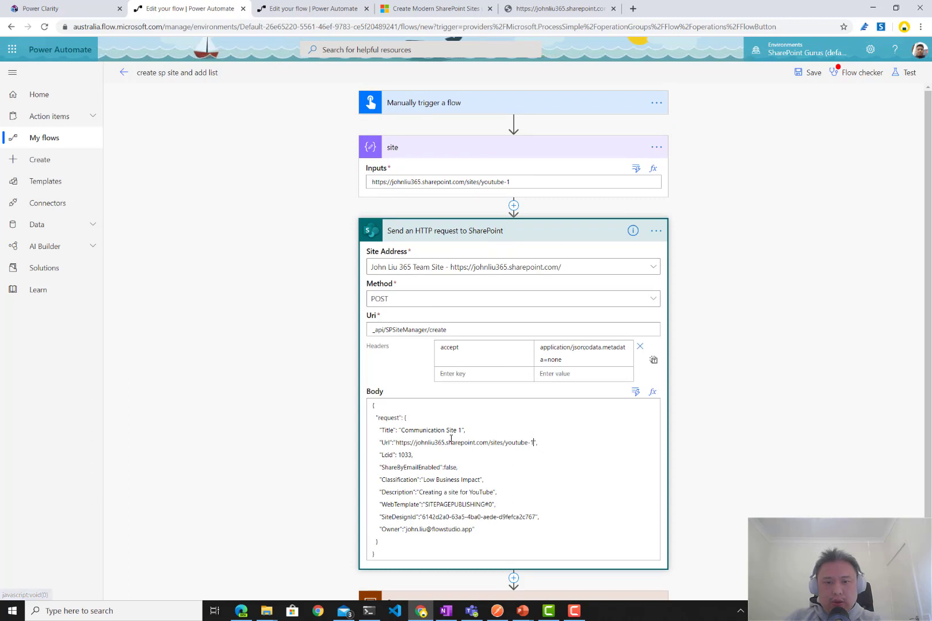
left_click_drag(535, 443, 395, 443)
key("Delete")
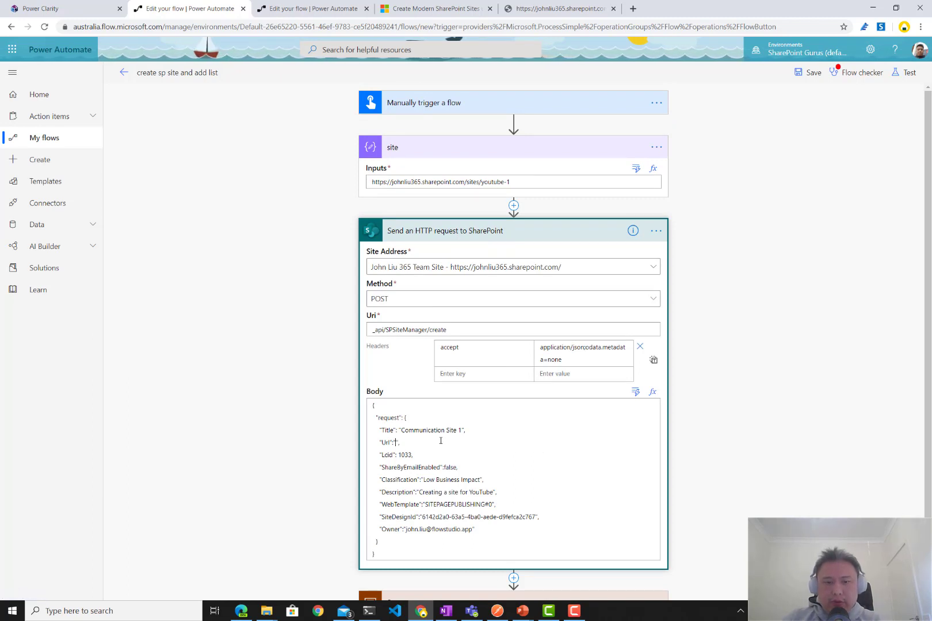
Step: Place the cursor in the empty Url and bring up the Dynamic content list
left_click(634, 392)
key("Escape")
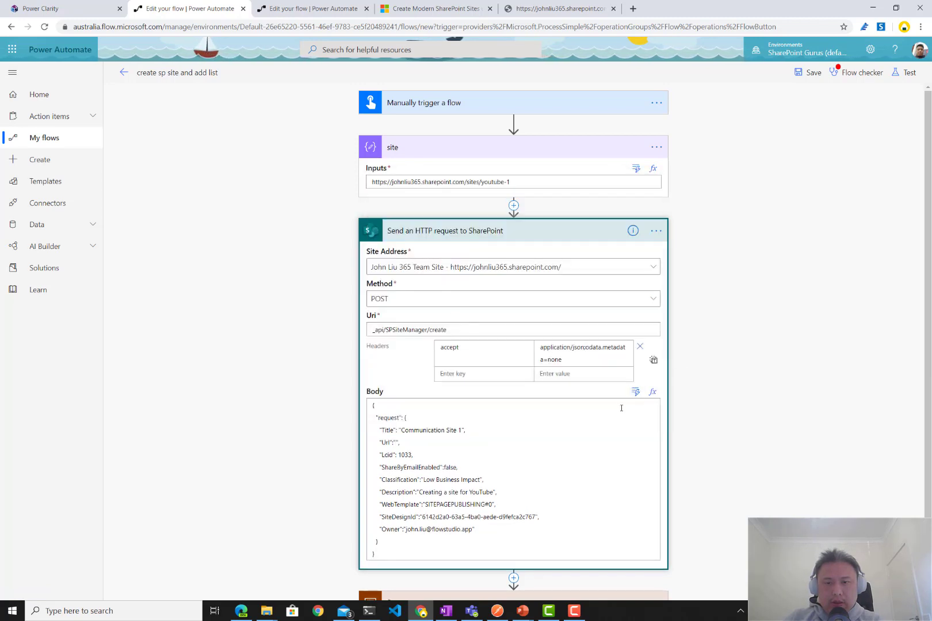
left_click(636, 394)
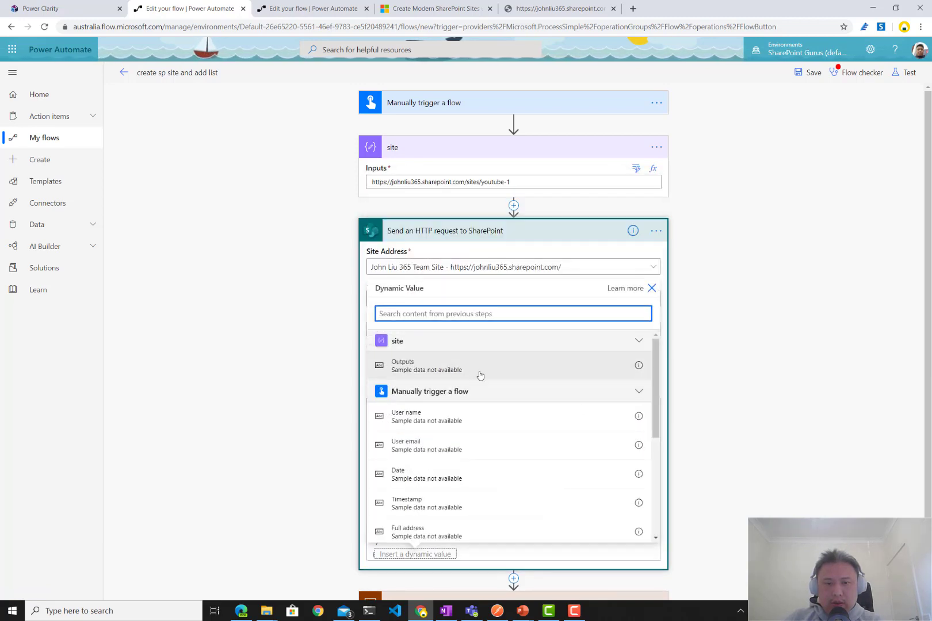
left_click(789, 409)
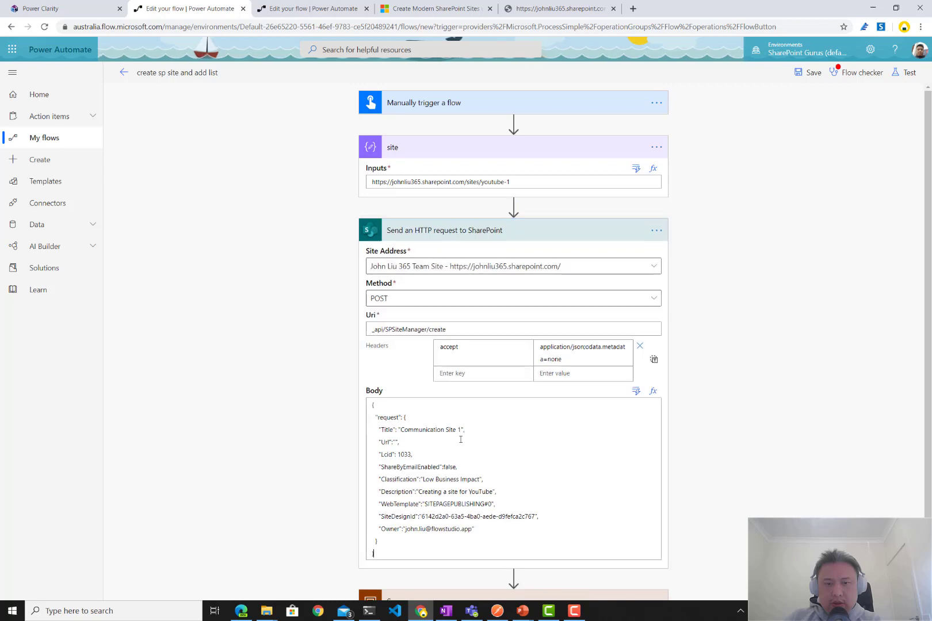
left_click(397, 441)
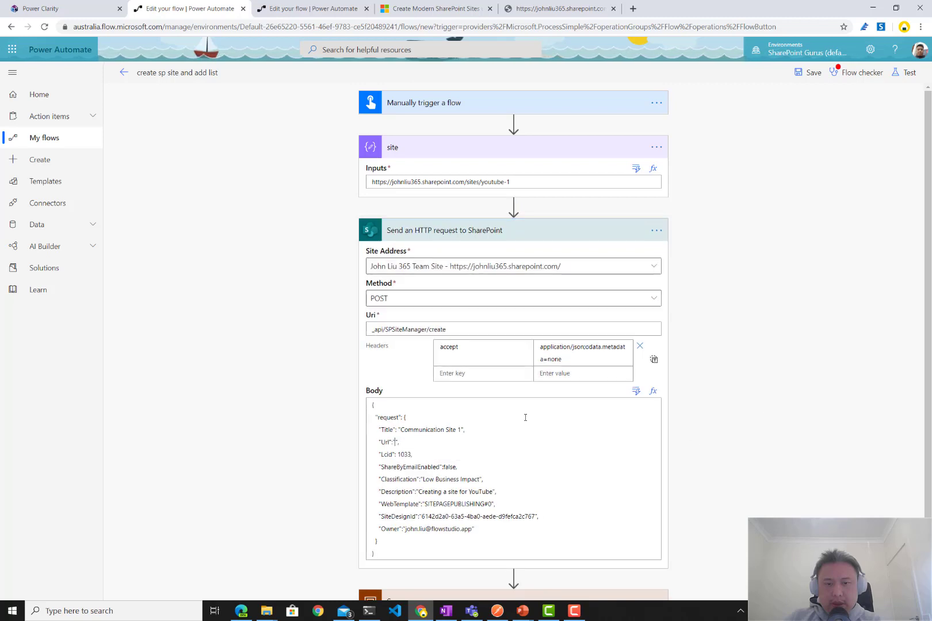
left_click(632, 393)
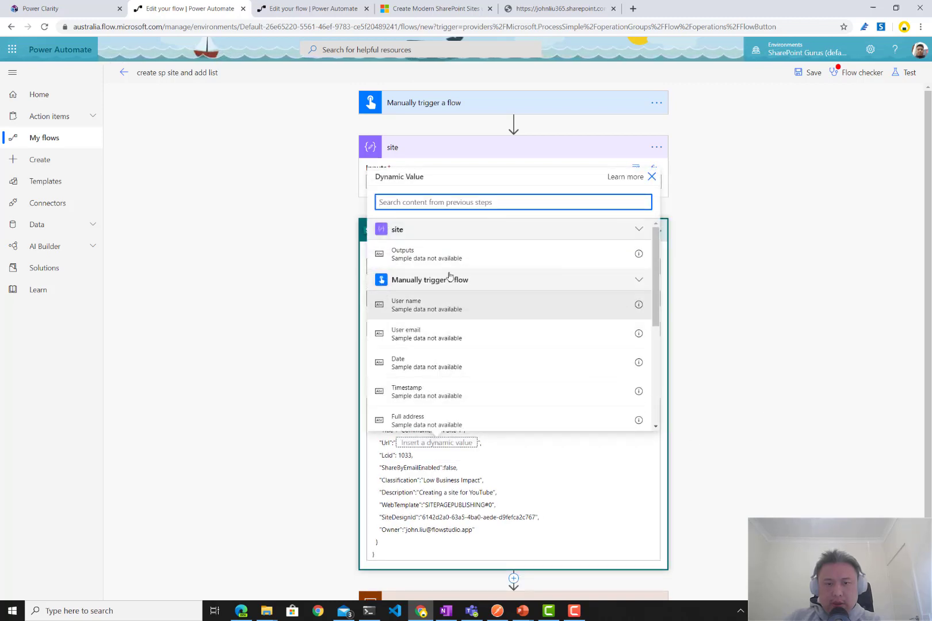
Step: Insert the site step's Outputs as the body Url and reopen ExecuteSiteScriptAction
left_click(439, 257)
scroll(299, 385, "down", 1)
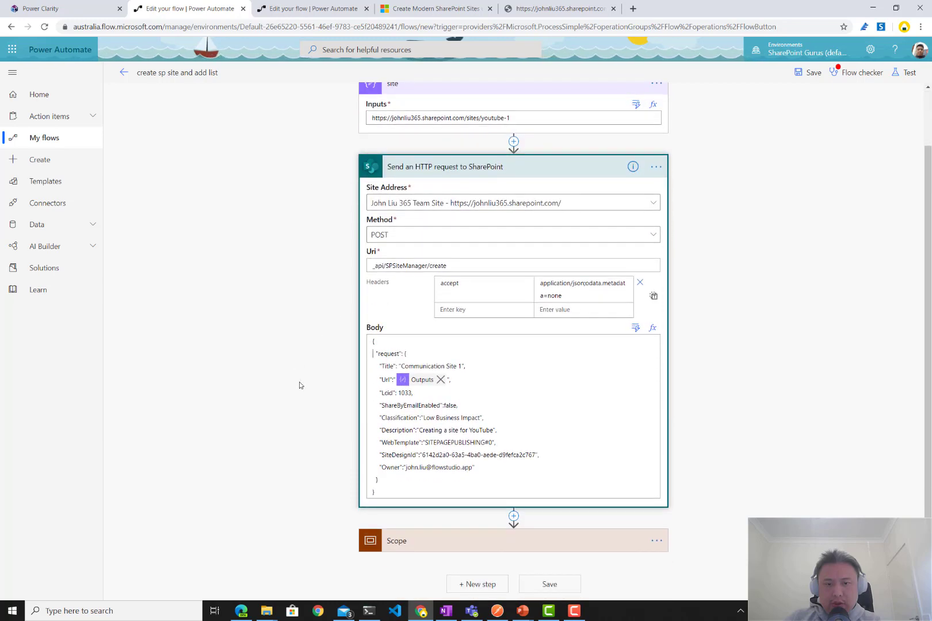
left_click(435, 545)
scroll(303, 497, "down", 3)
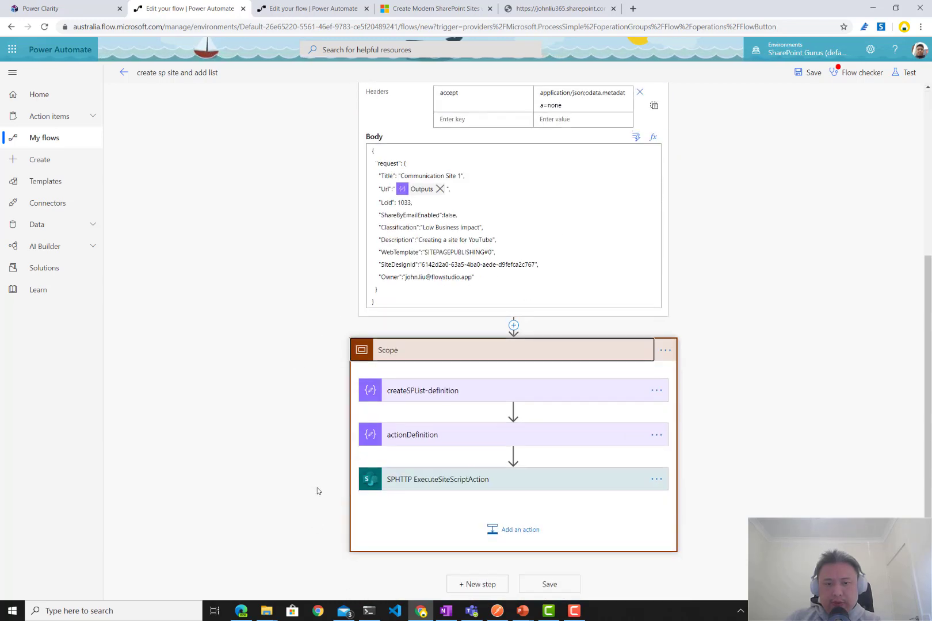
left_click(425, 487)
scroll(510, 451, "down", 2)
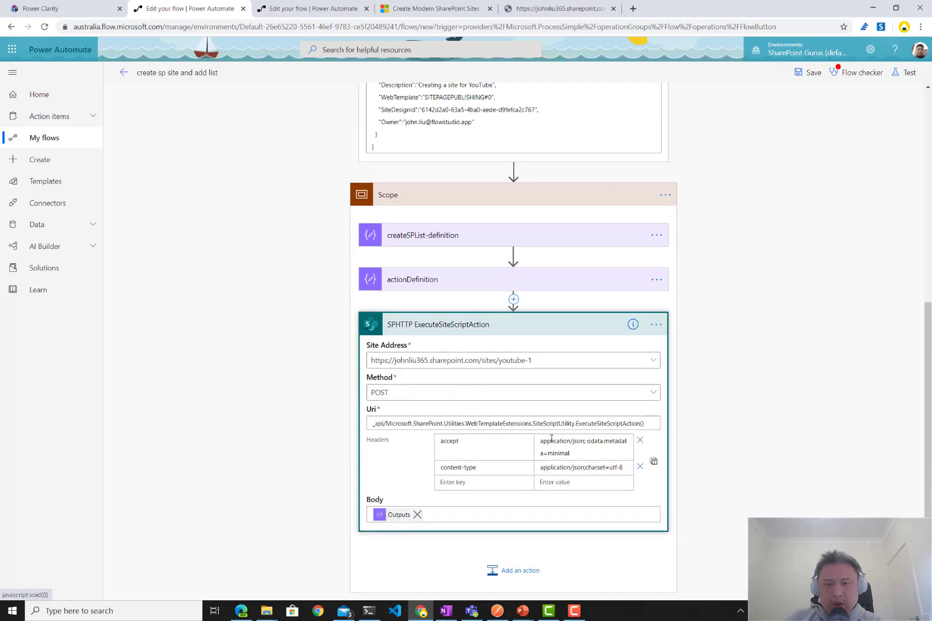
Step: Replace ExecuteSiteScriptAction's custom Site Address with the site step's Outputs
left_click(655, 361)
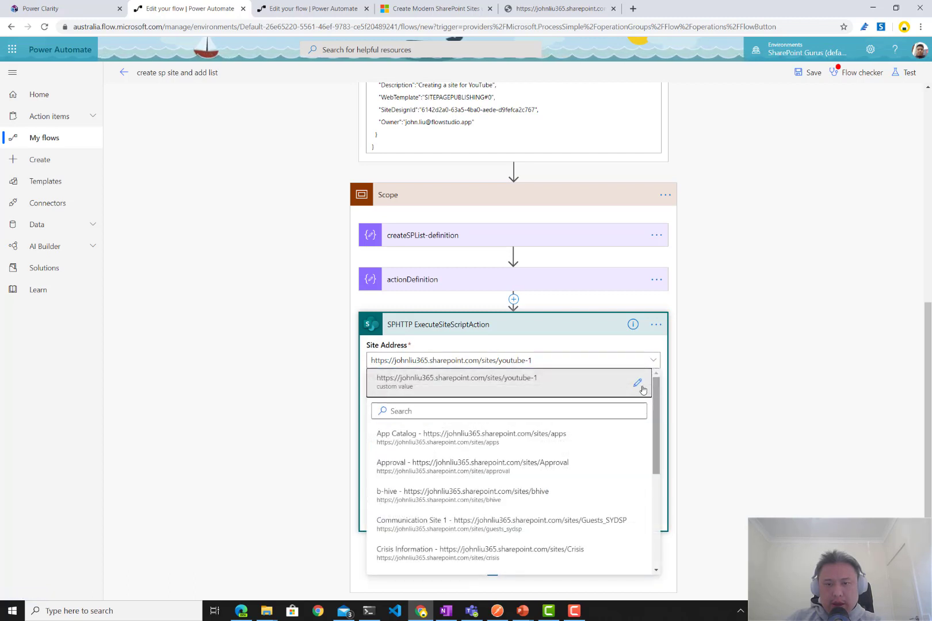
left_click(637, 383)
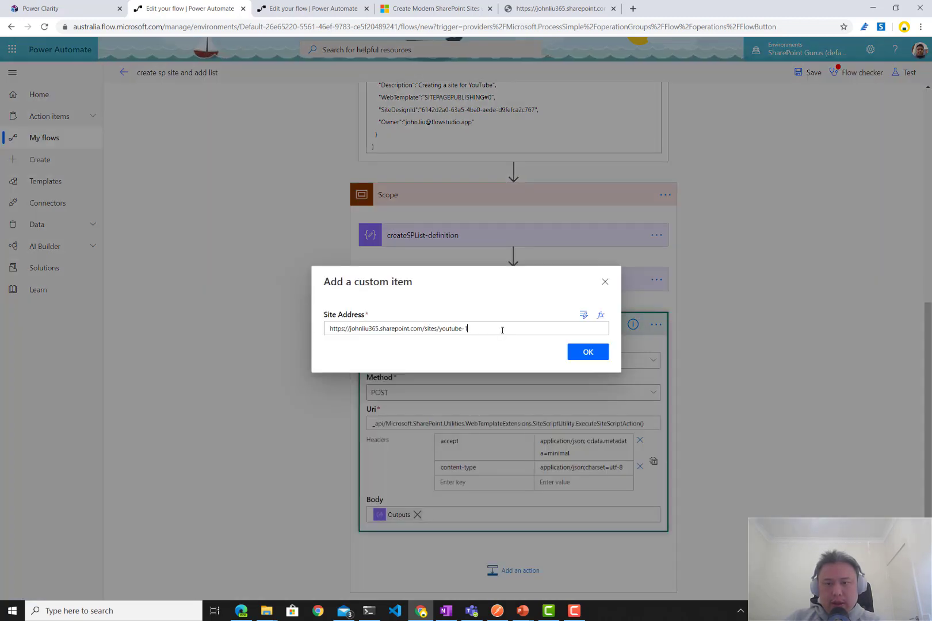
key("ctrl+a")
key("BackSpace")
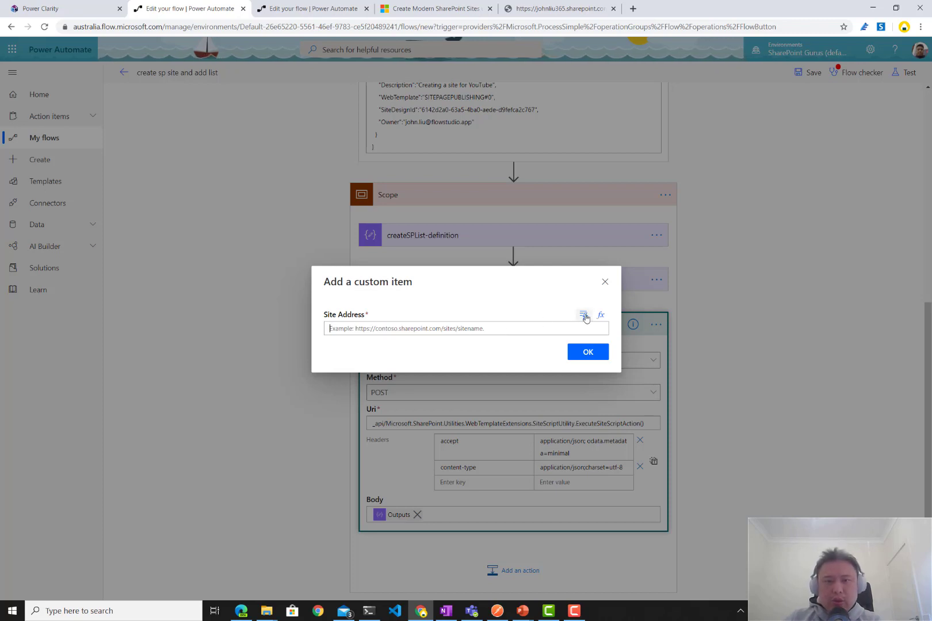
left_click(583, 317)
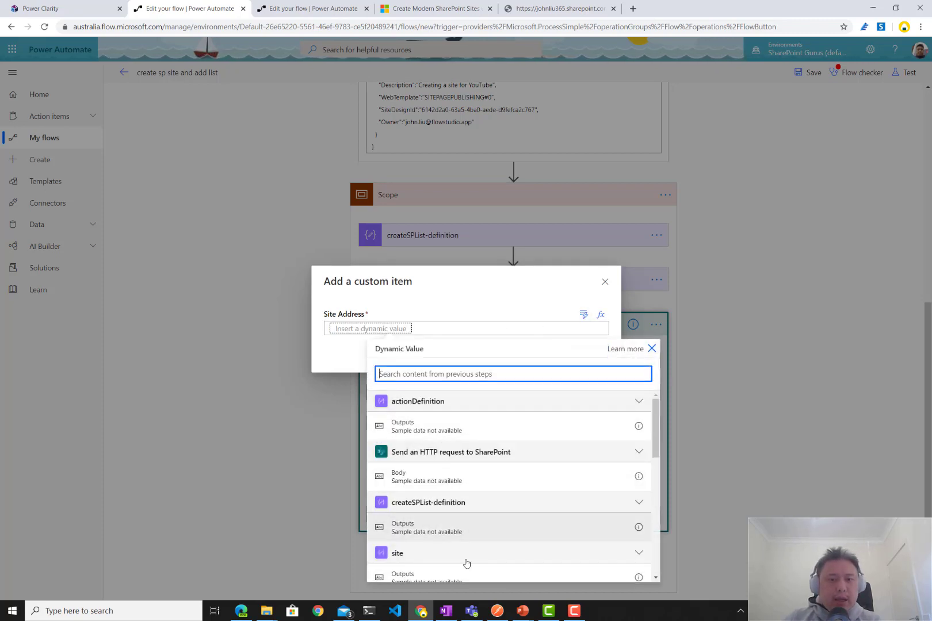
left_click(468, 578)
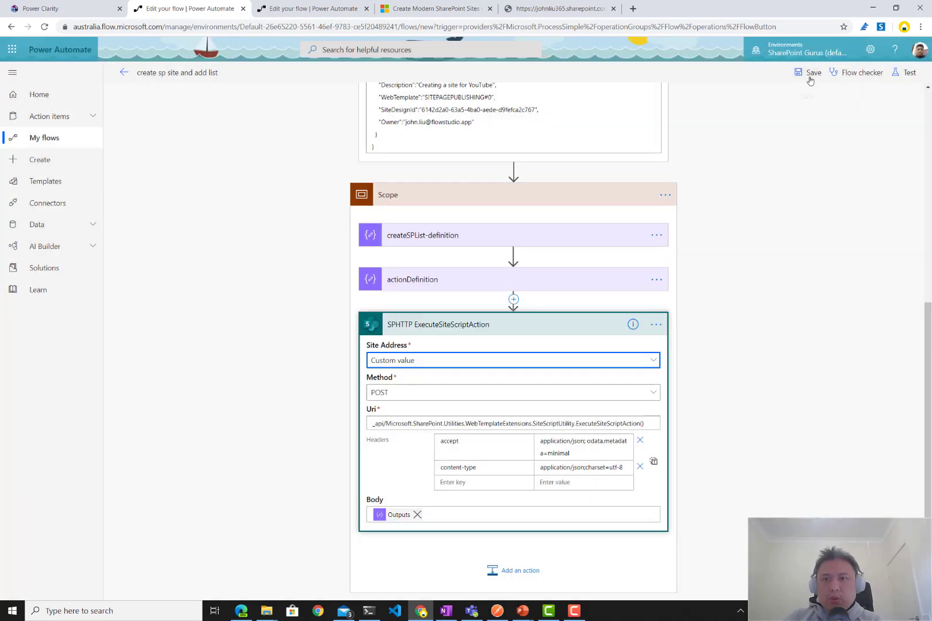
Step: Retitle the site 'Communication Site for YouTube 1' in the request body and save the flow
left_click(809, 76)
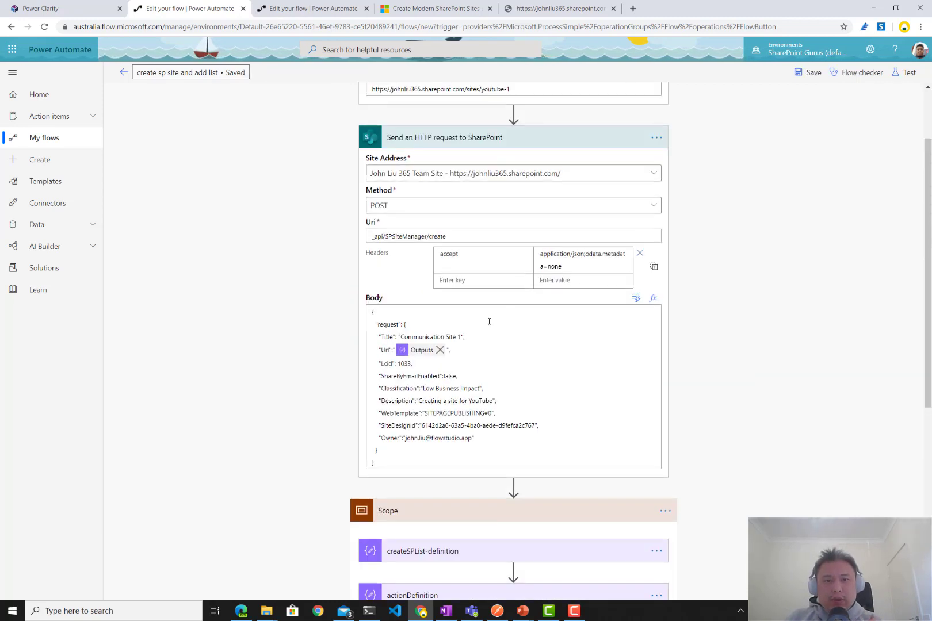
left_click(459, 337)
type("for YouTube 1\",")
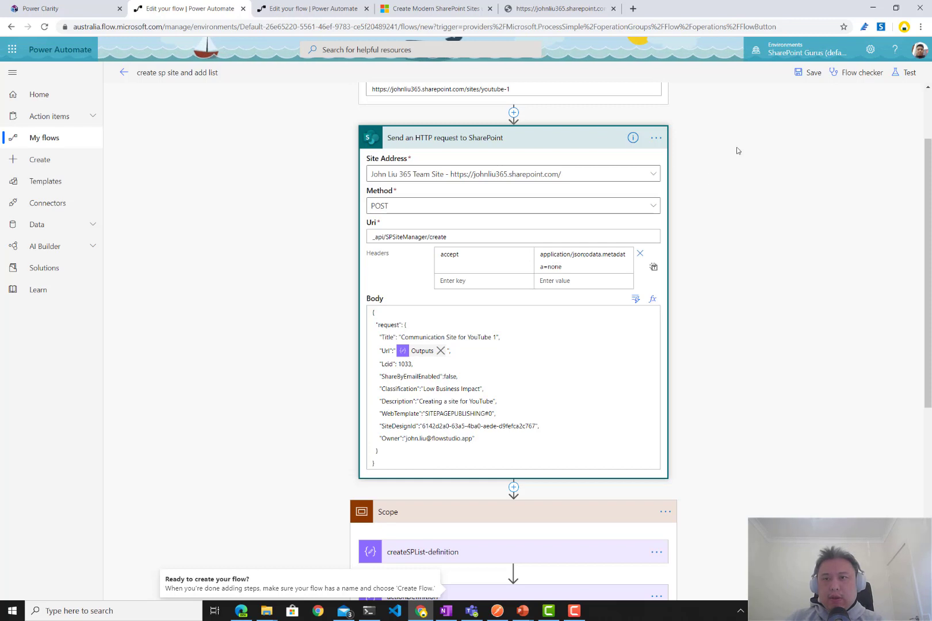
left_click(811, 76)
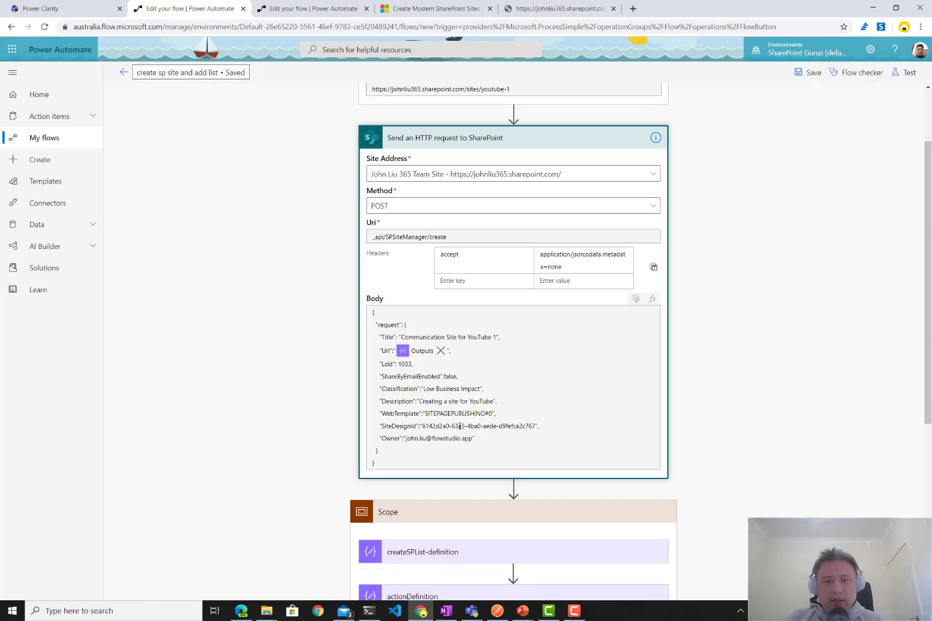
Step: Run a manual test with 'I'll perform the trigger action' via Save & Test
left_click(900, 76)
left_click(809, 102)
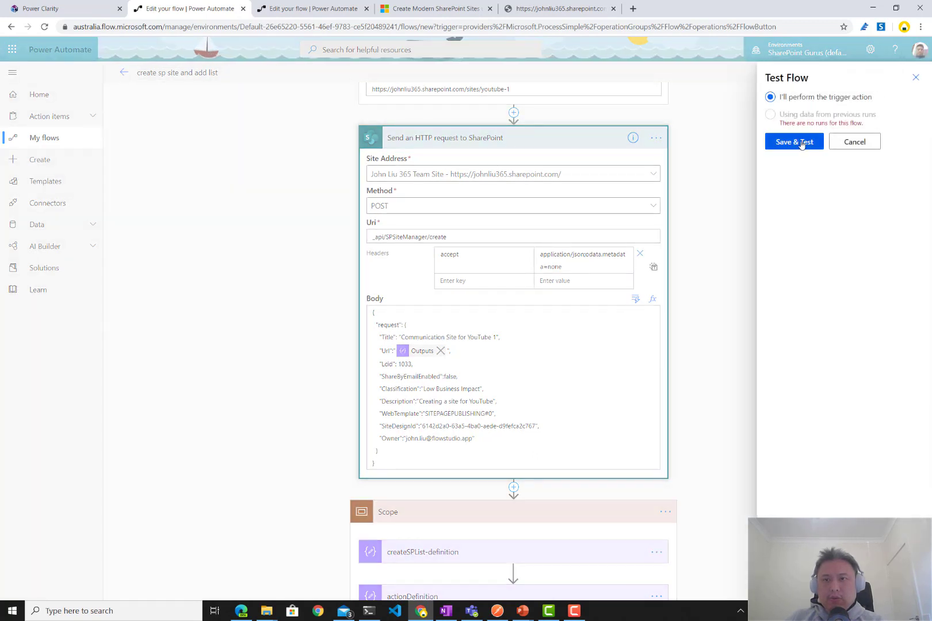
left_click(801, 144)
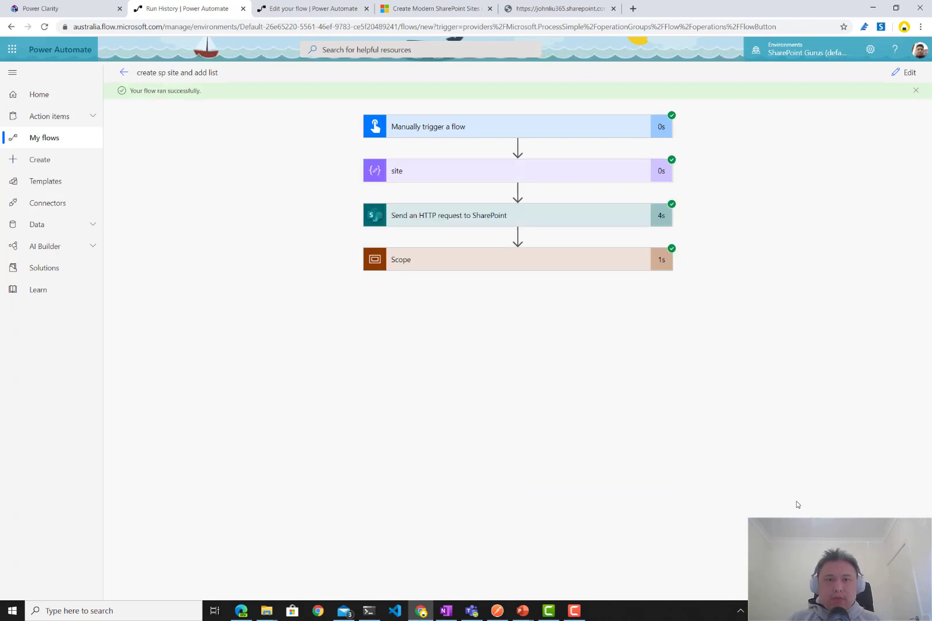
Step: Review the run results of the Scope, the site-creation request and the site script action
left_click(558, 260)
left_click(539, 218)
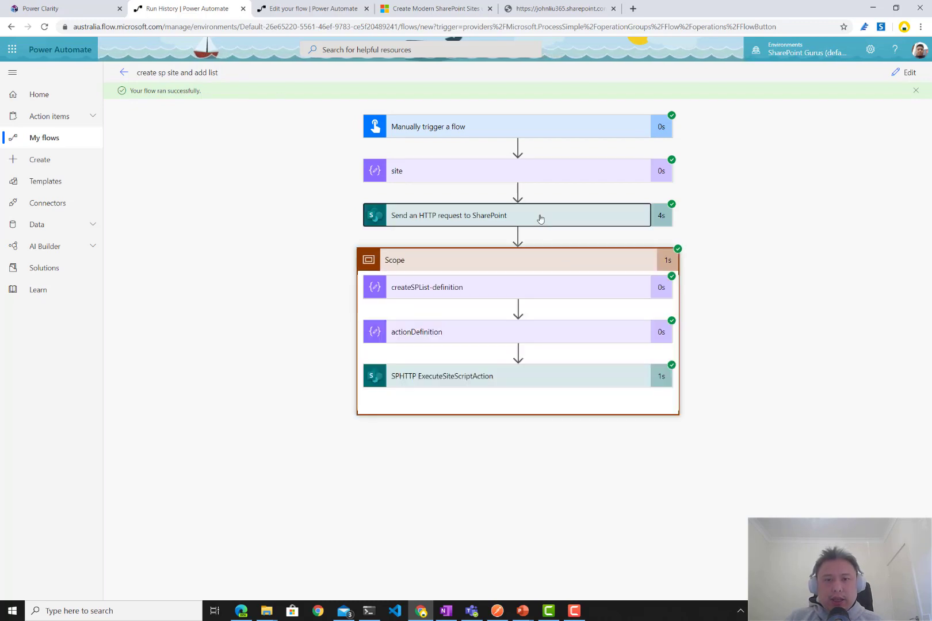
scroll(694, 392, "down", 3)
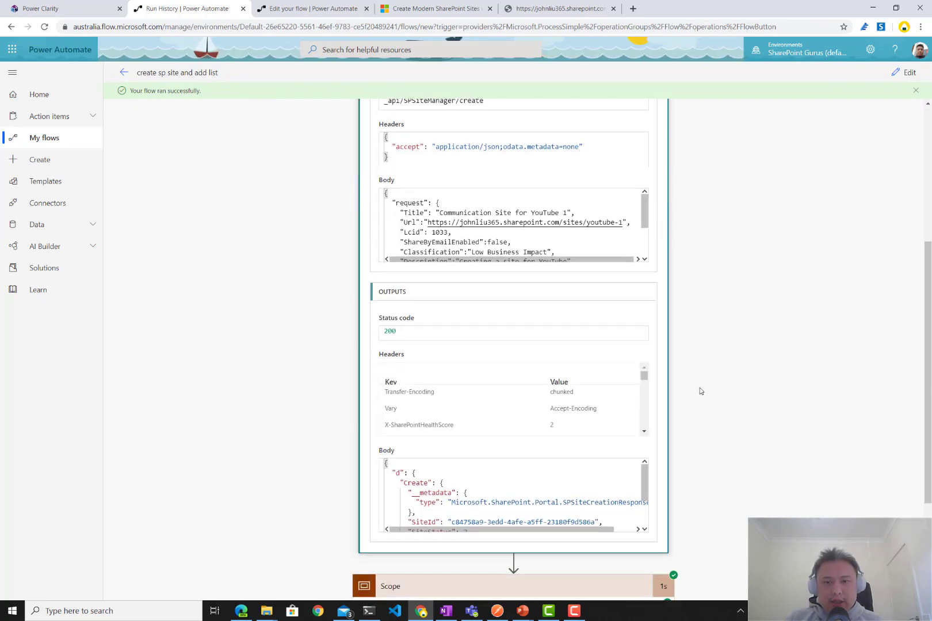
scroll(694, 392, "down", 3)
scroll(560, 320, "down", 3)
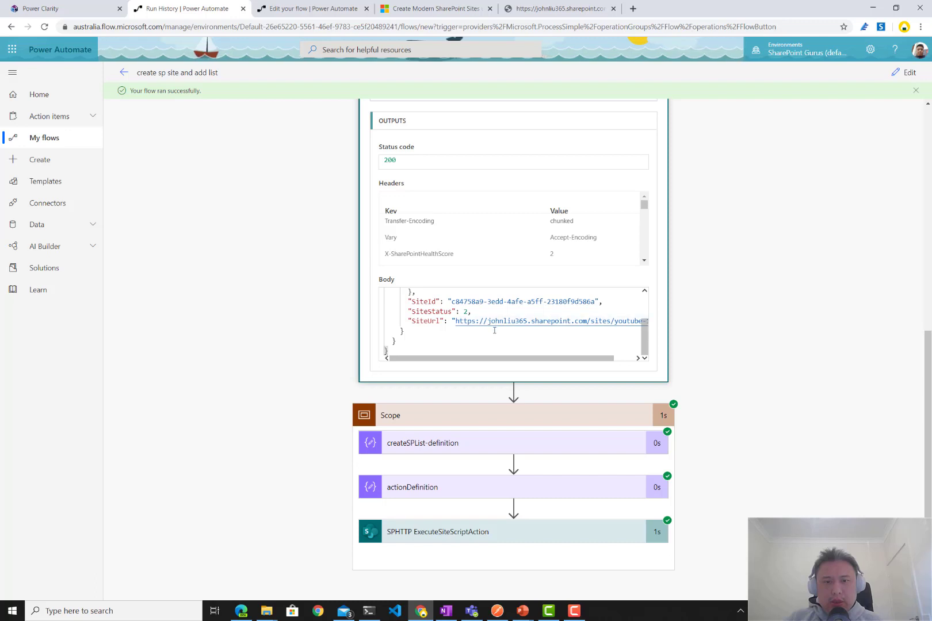
left_click_drag(529, 357, 550, 357)
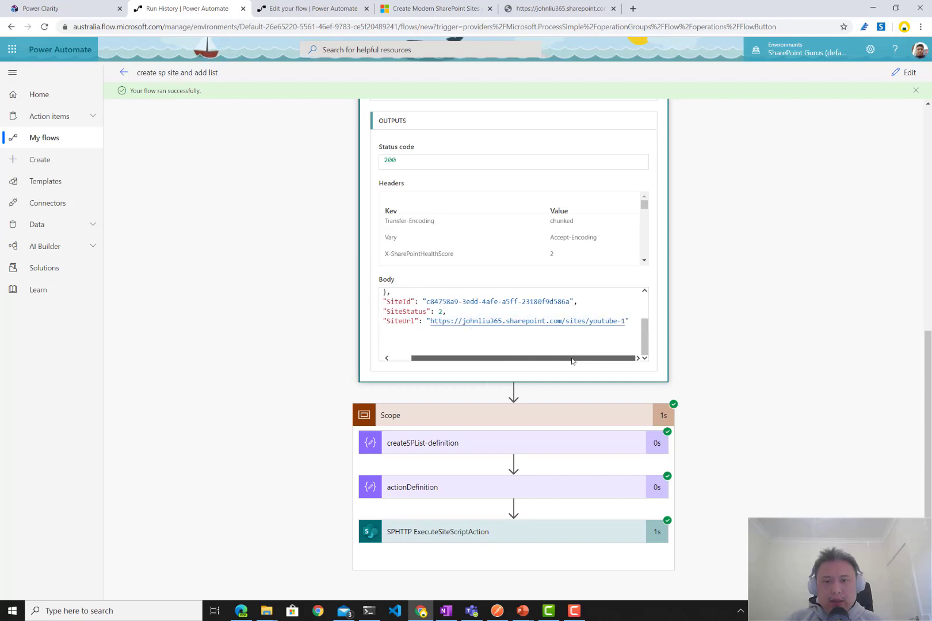
left_click(551, 532)
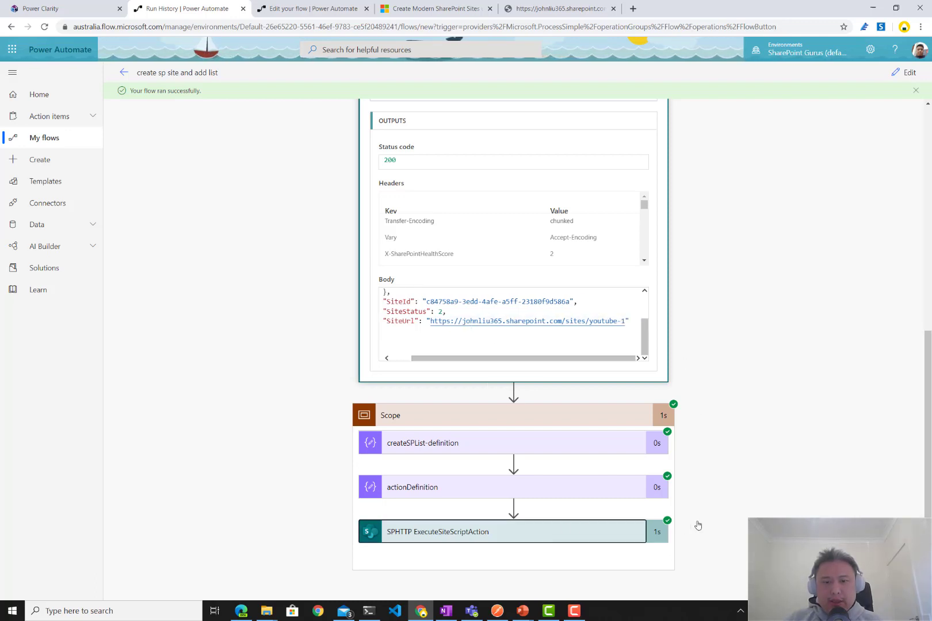
scroll(735, 506, "down", 3)
scroll(728, 499, "up", 5)
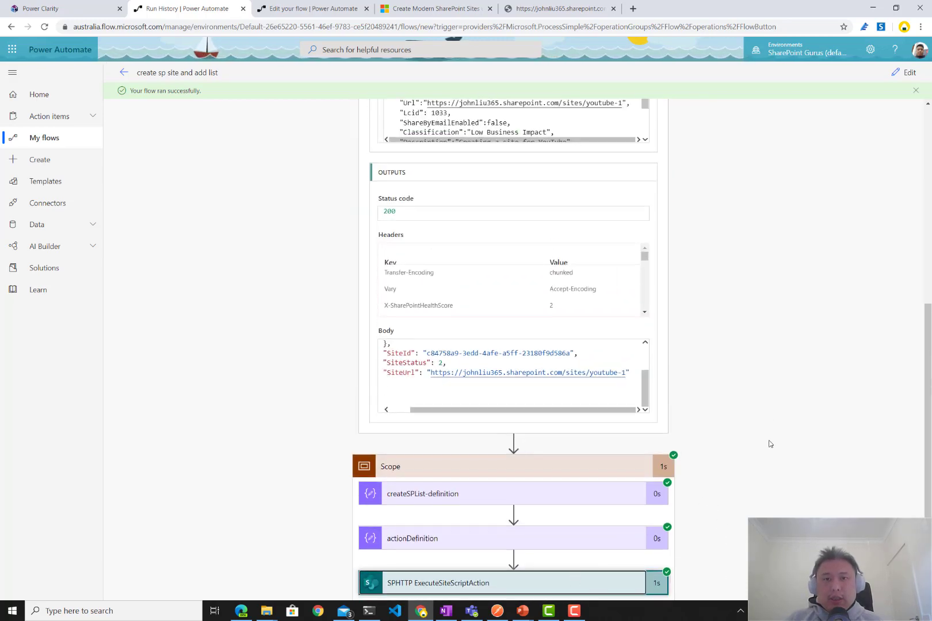
Step: Reload the 404 tab so the Communication Site for YouTube 1 home page loads, then reach its Settings menu
left_click(564, 9)
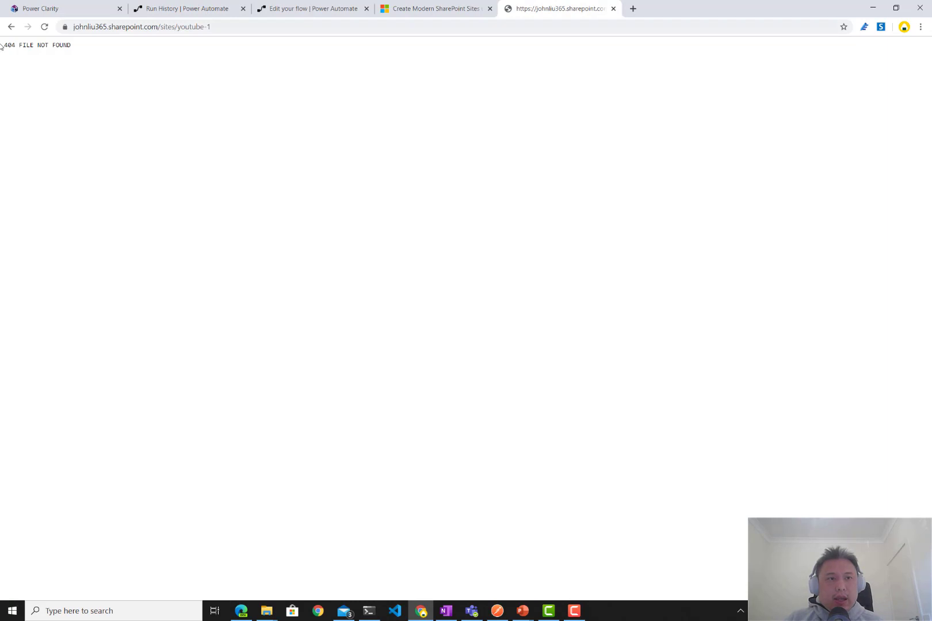
left_click(44, 28)
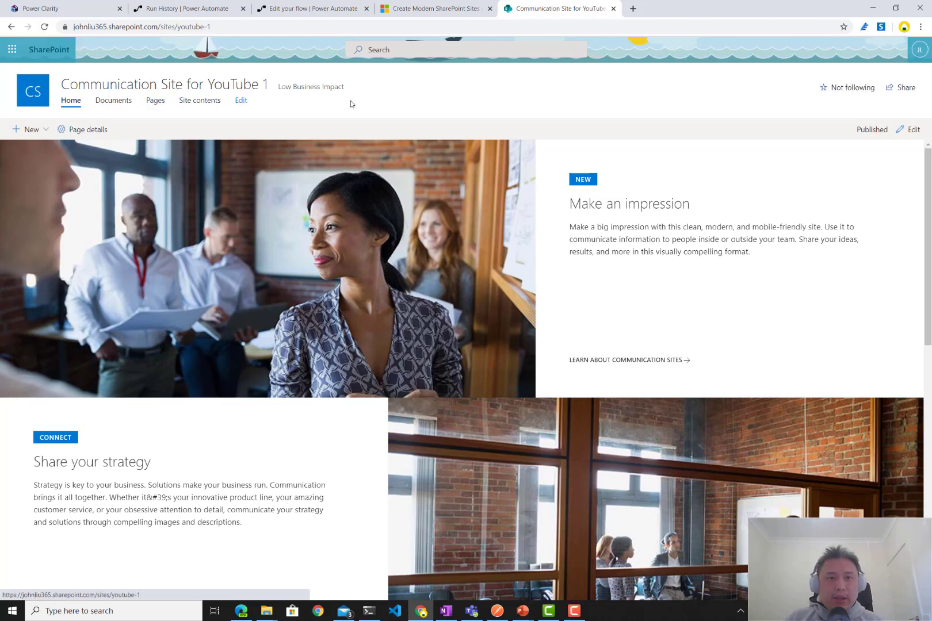
left_click_drag(354, 92, 297, 87)
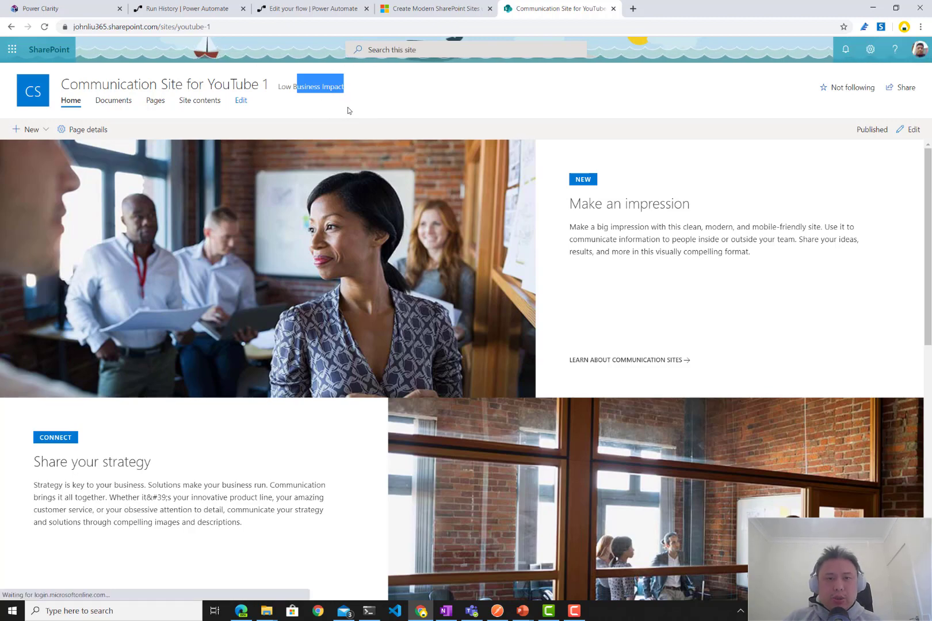
left_click(494, 100)
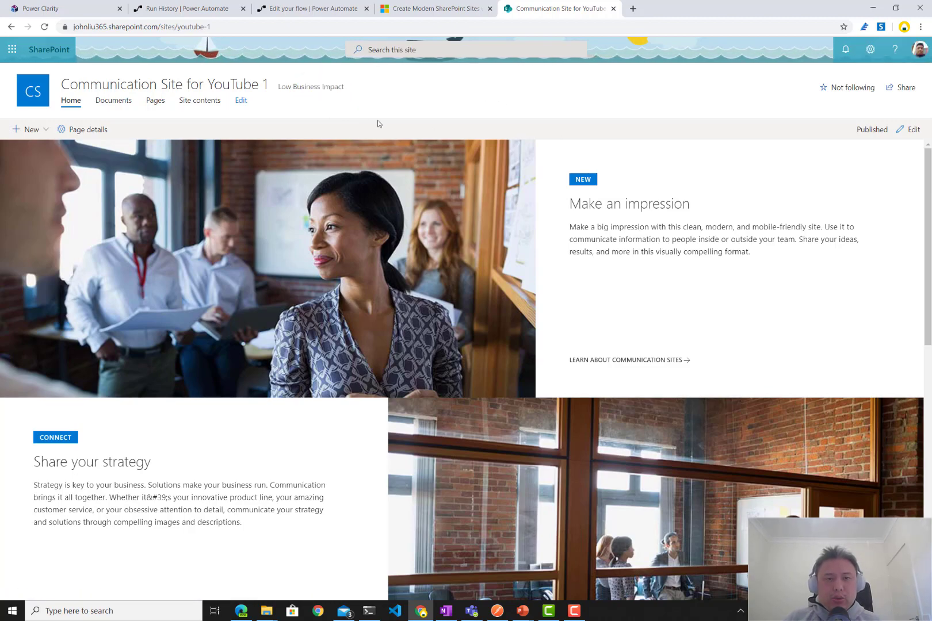
scroll(767, 280, "down", 5)
scroll(852, 281, "down", 4)
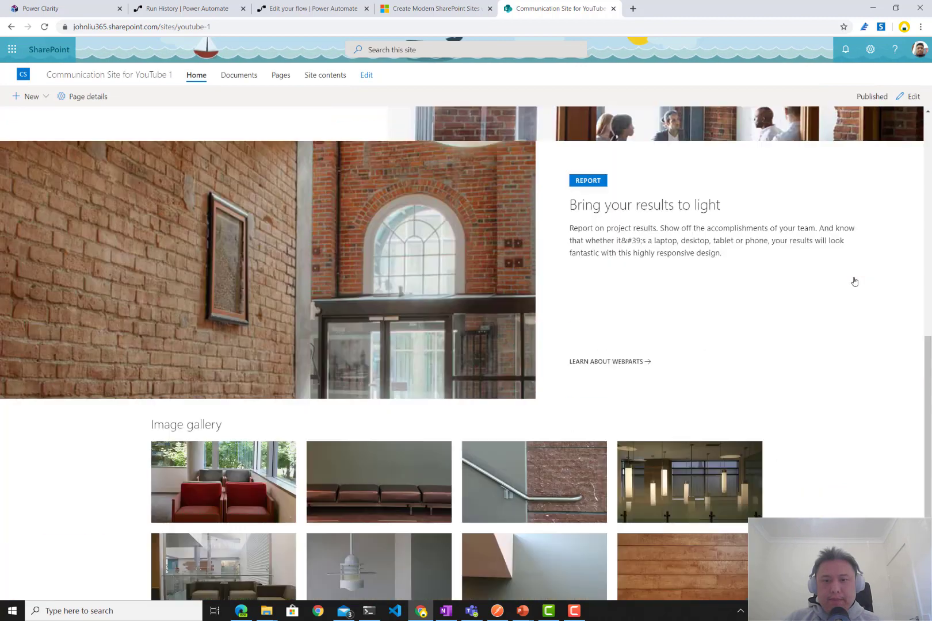
scroll(855, 284, "up", 3)
scroll(851, 283, "up", 2)
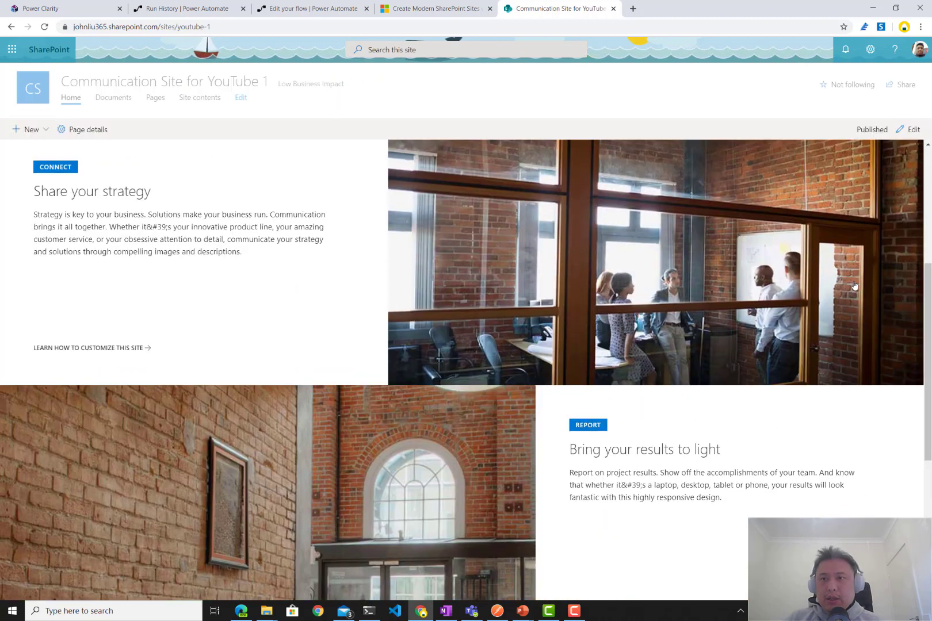
scroll(851, 283, "up", 4)
left_click(869, 49)
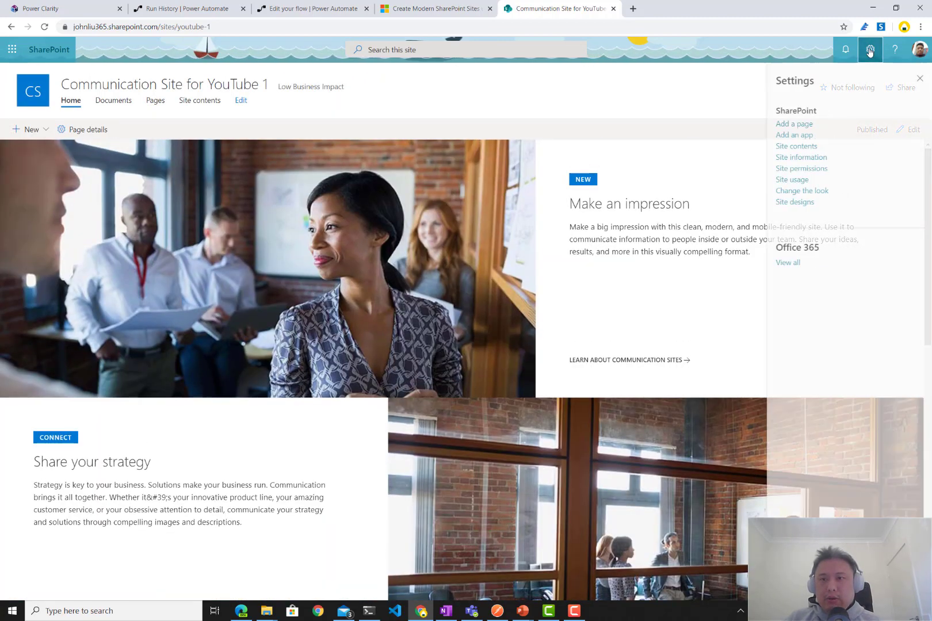
Step: Confirm Customer Tracking with its custom columns in Site contents and List settings, then leave that tab
left_click(792, 148)
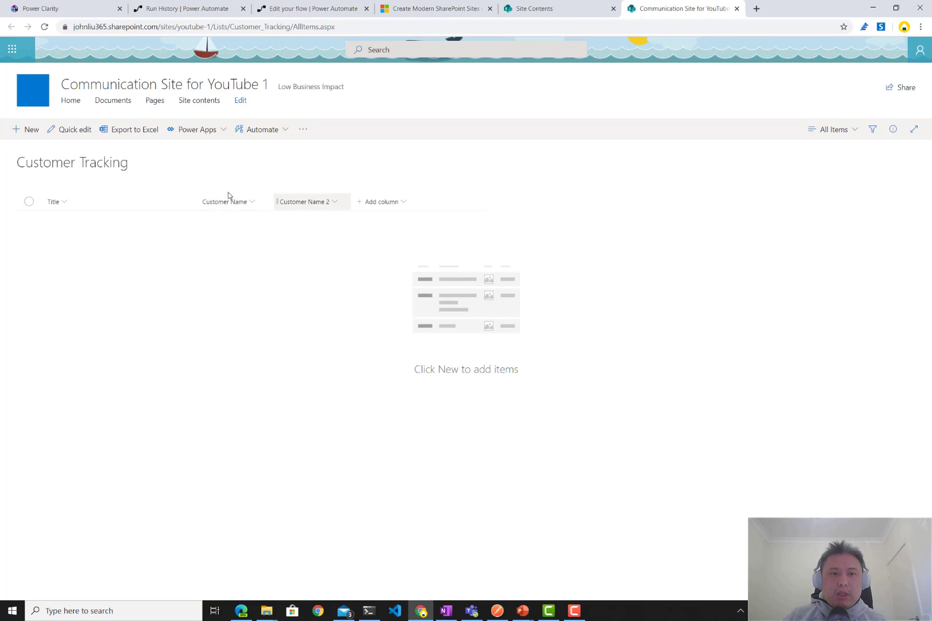
left_click(302, 131)
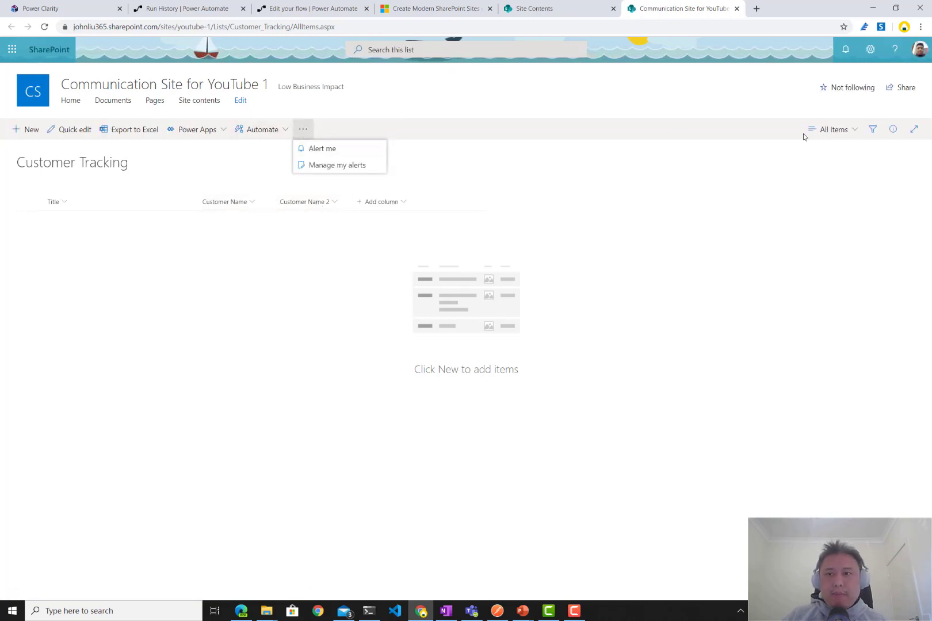
left_click(868, 52)
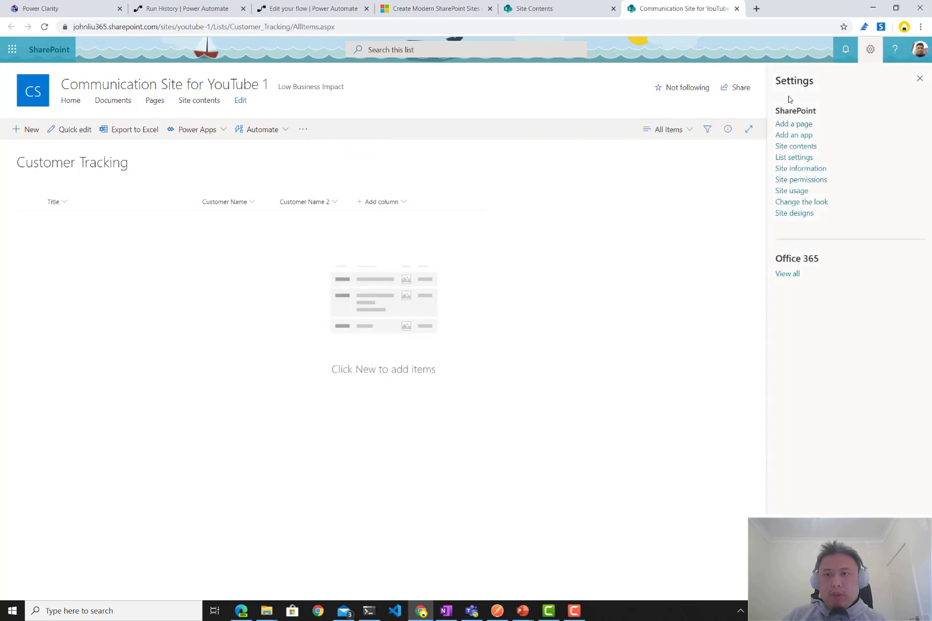
left_click(797, 159)
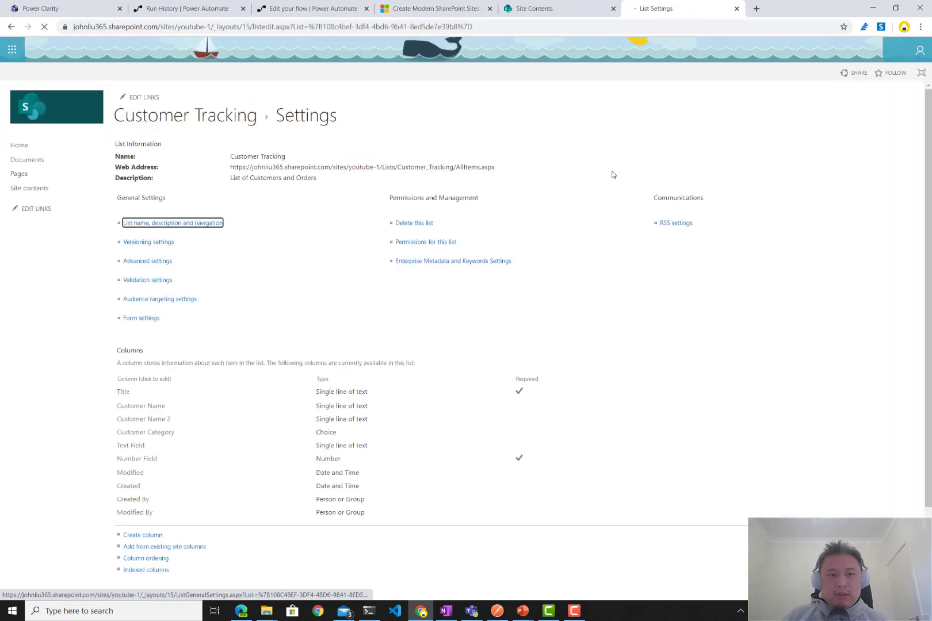
scroll(337, 362, "down", 3)
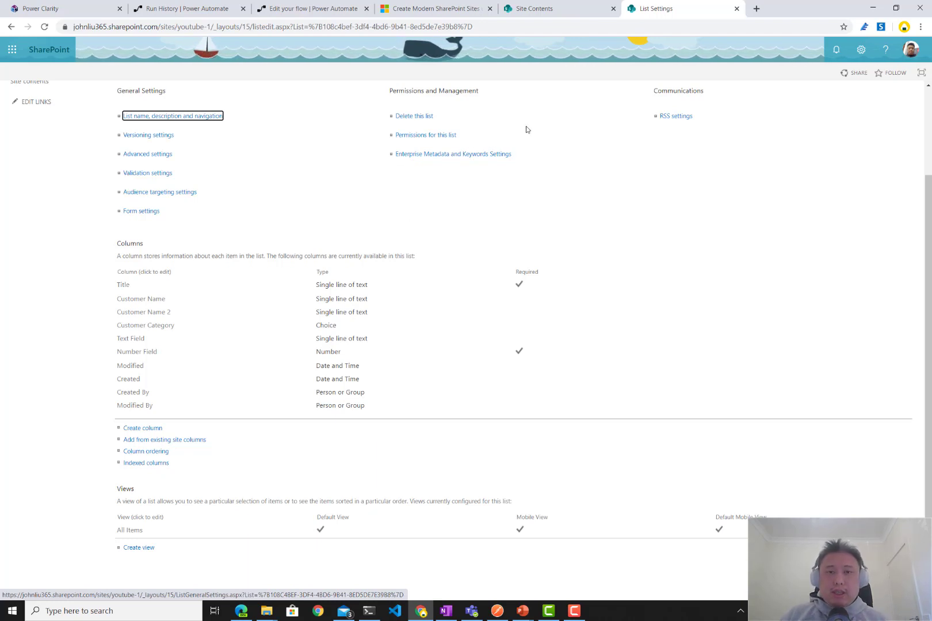
middle_click(642, 13)
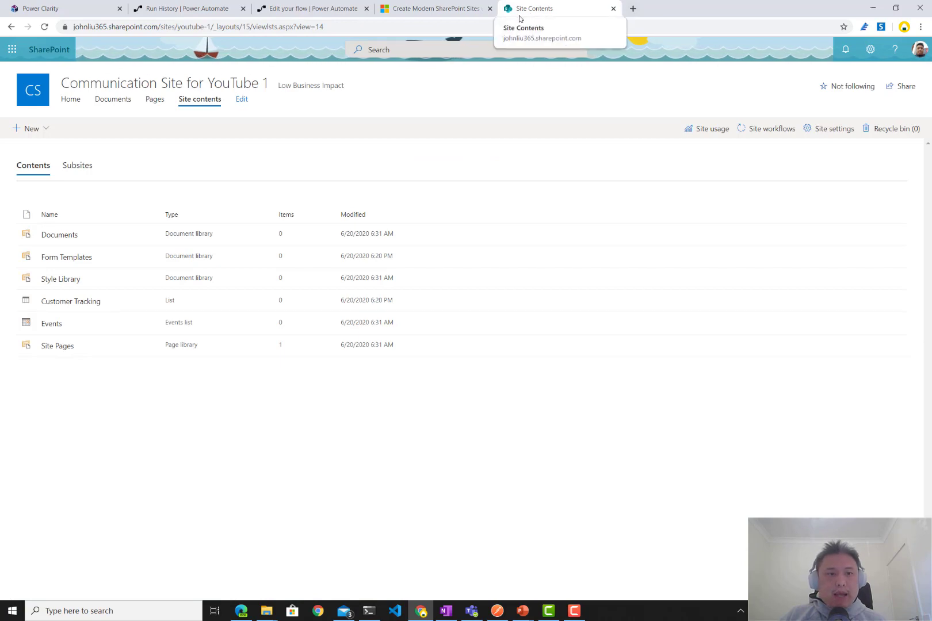
Step: Close the Edit your flow tab and return to the run history of 'create sp site and add list'
left_click(329, 15)
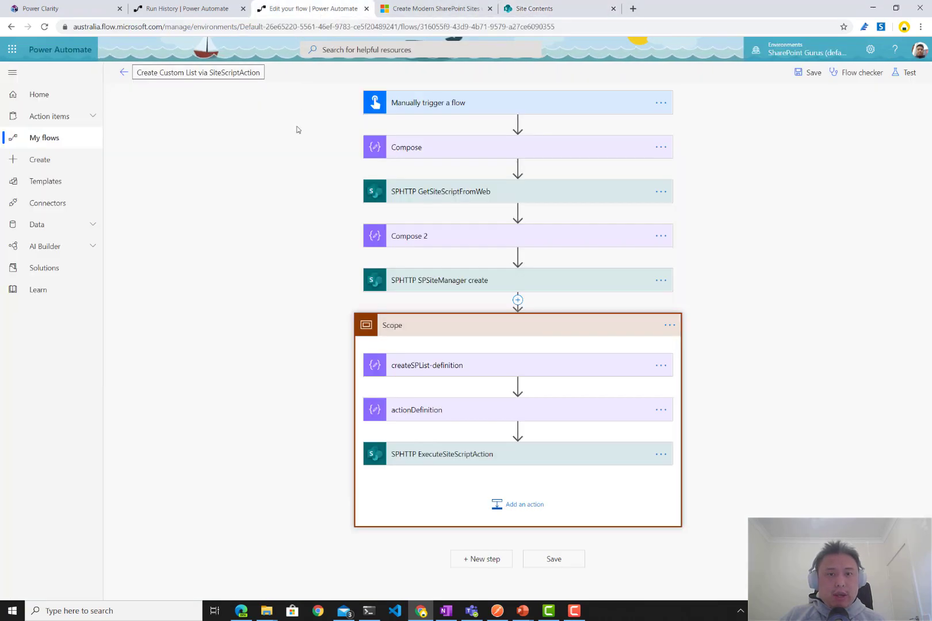
key("ctrl+w")
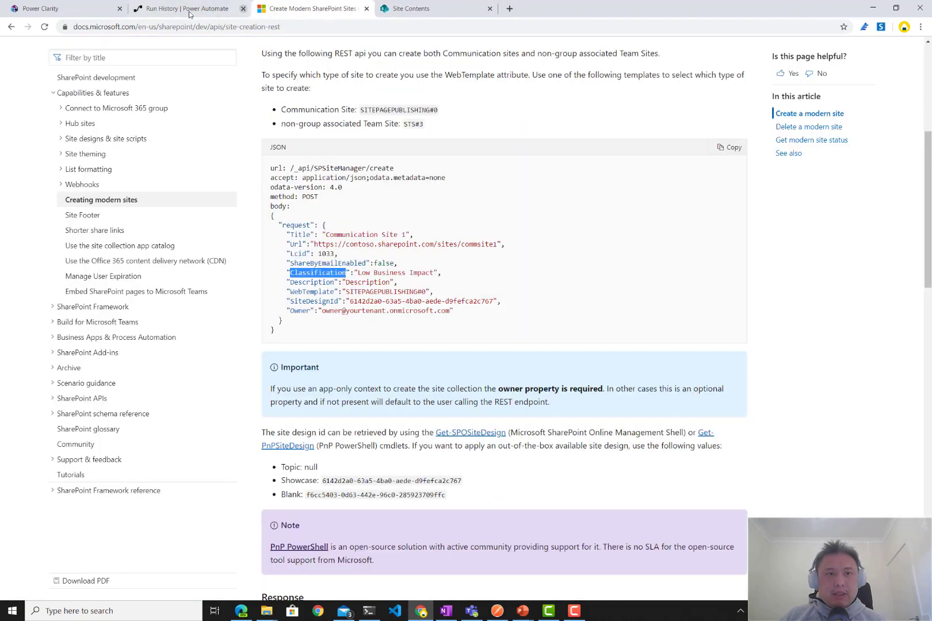
left_click(188, 8)
scroll(305, 187, "up", 3)
scroll(304, 188, "up", 2)
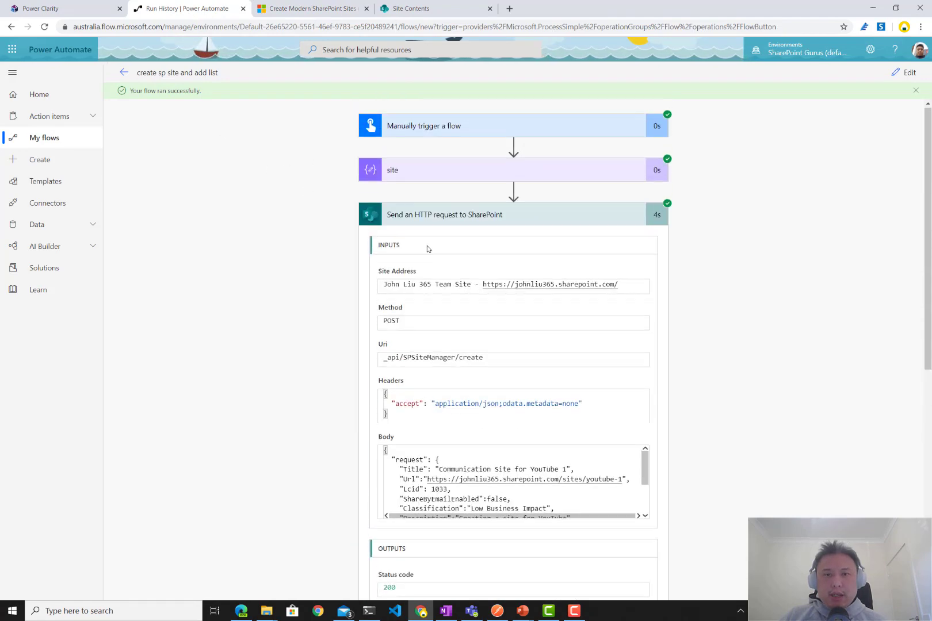
Step: Review the HTTP site-creation request and SPHTTP ExecuteSiteScriptAction inputs and outputs, then collapse them
left_click(452, 222)
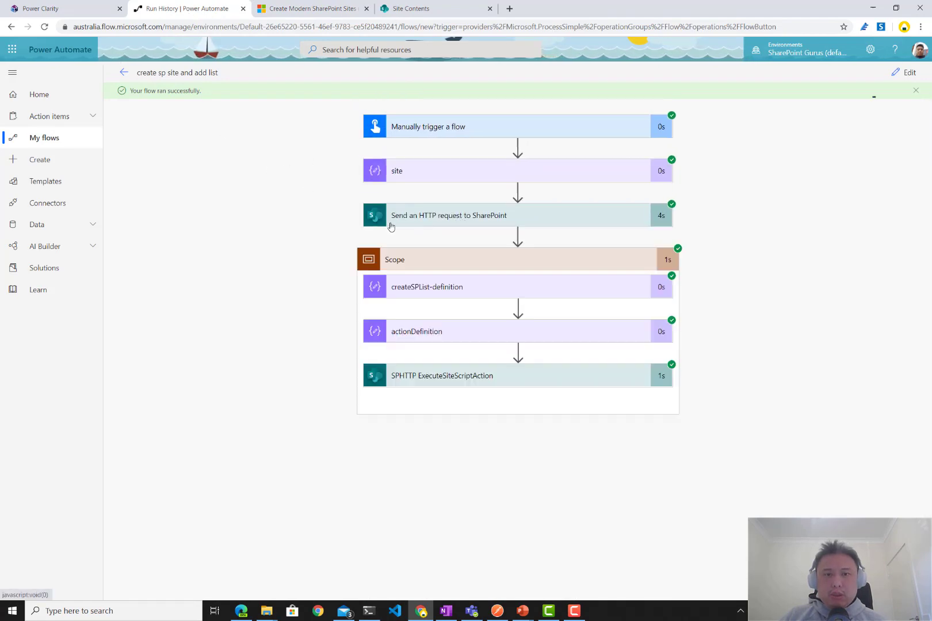
left_click(438, 220)
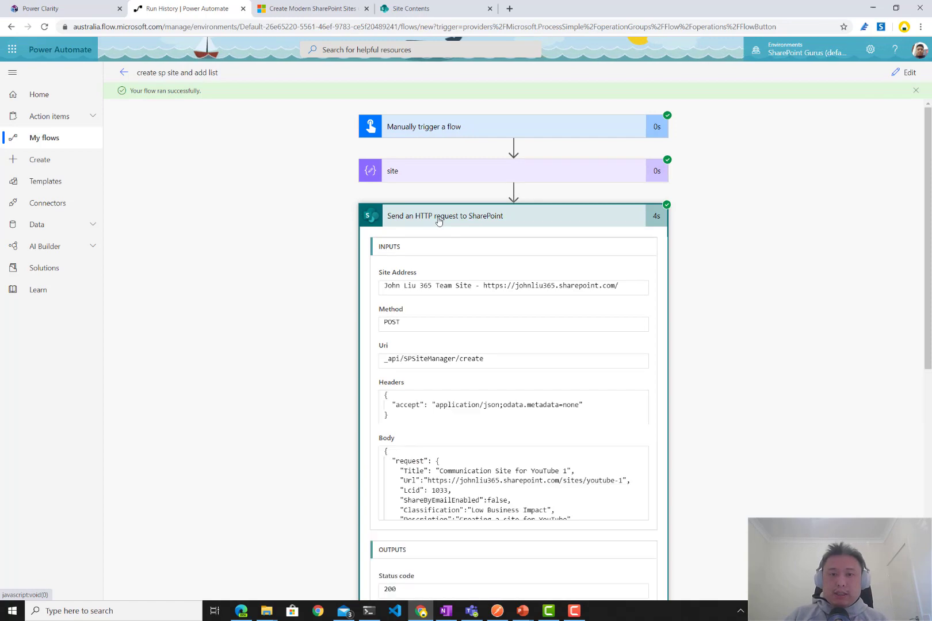
scroll(289, 390, "down", 2)
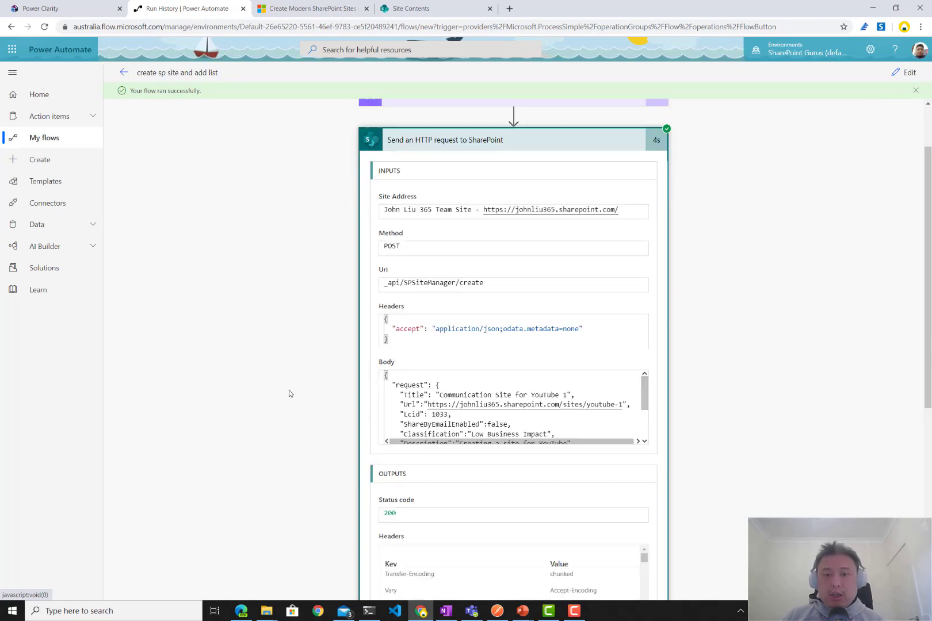
scroll(288, 390, "down", 3)
scroll(289, 390, "down", 1)
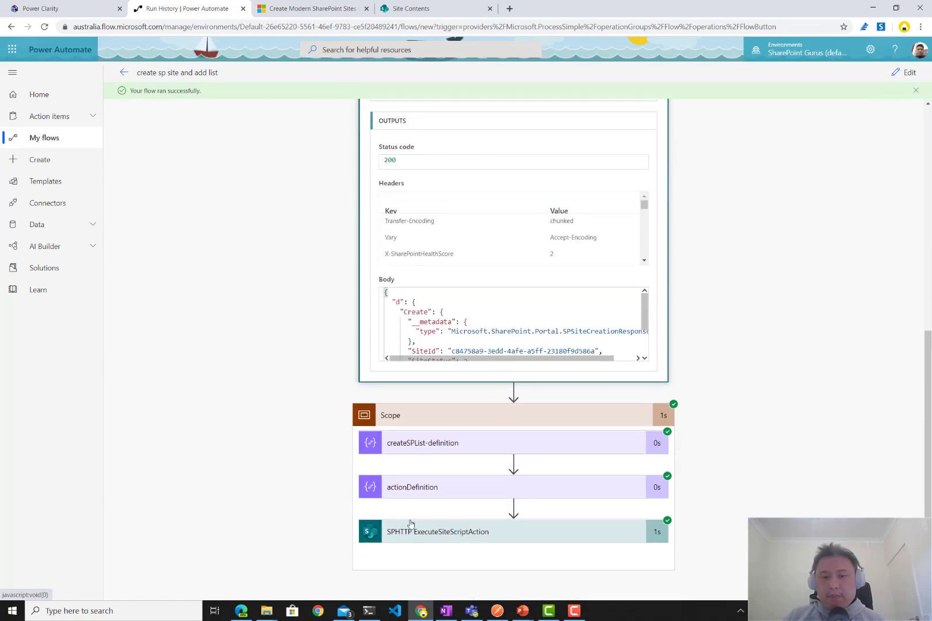
left_click(449, 535)
scroll(323, 503, "down", 3)
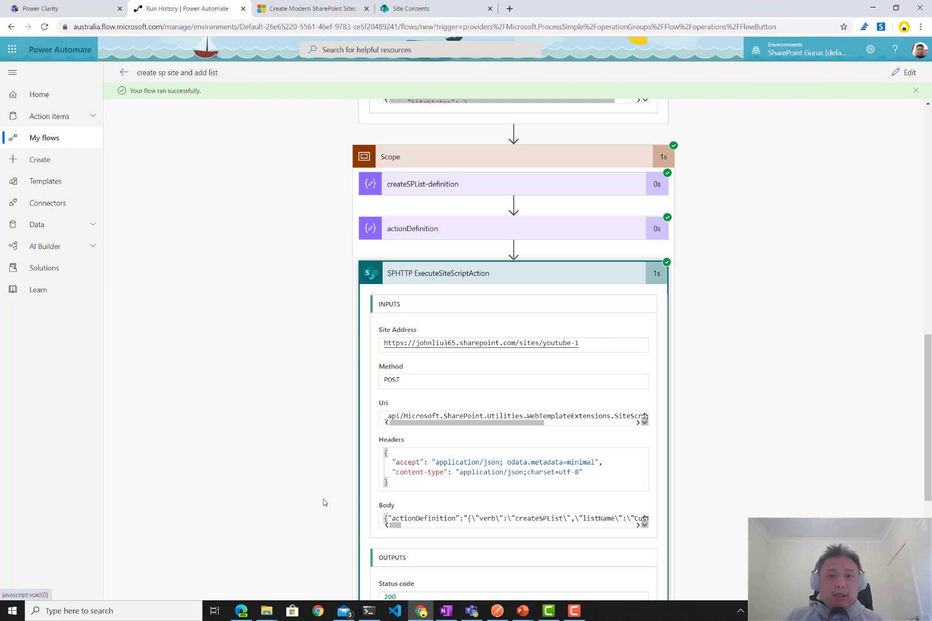
left_click(550, 280)
scroll(712, 317, "up", 6)
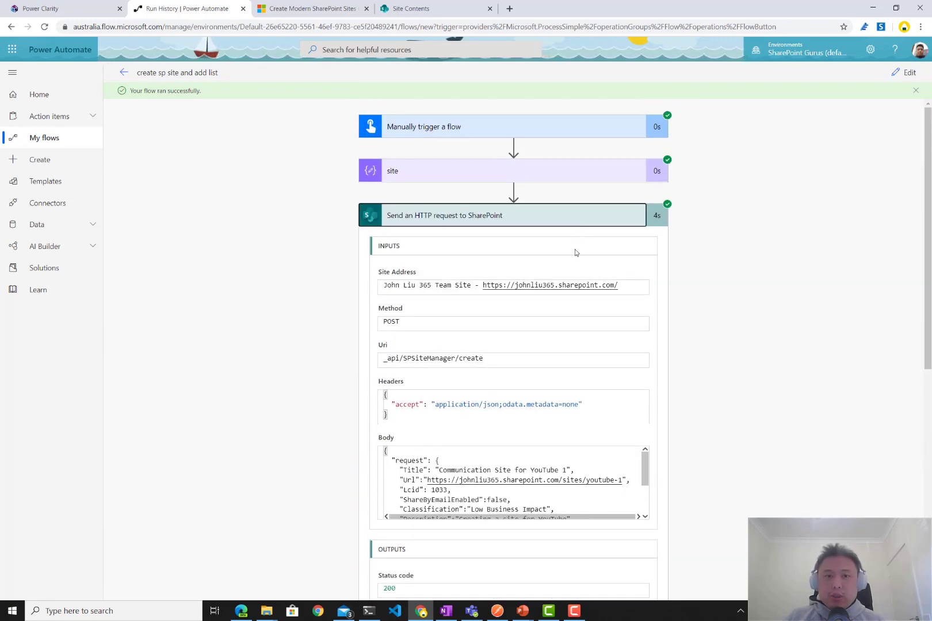
left_click(575, 220)
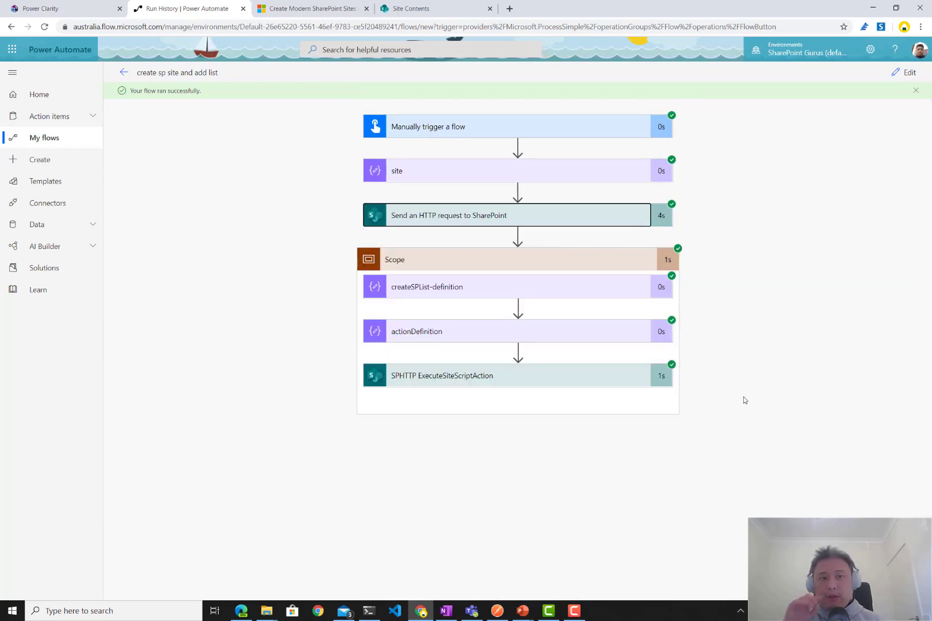